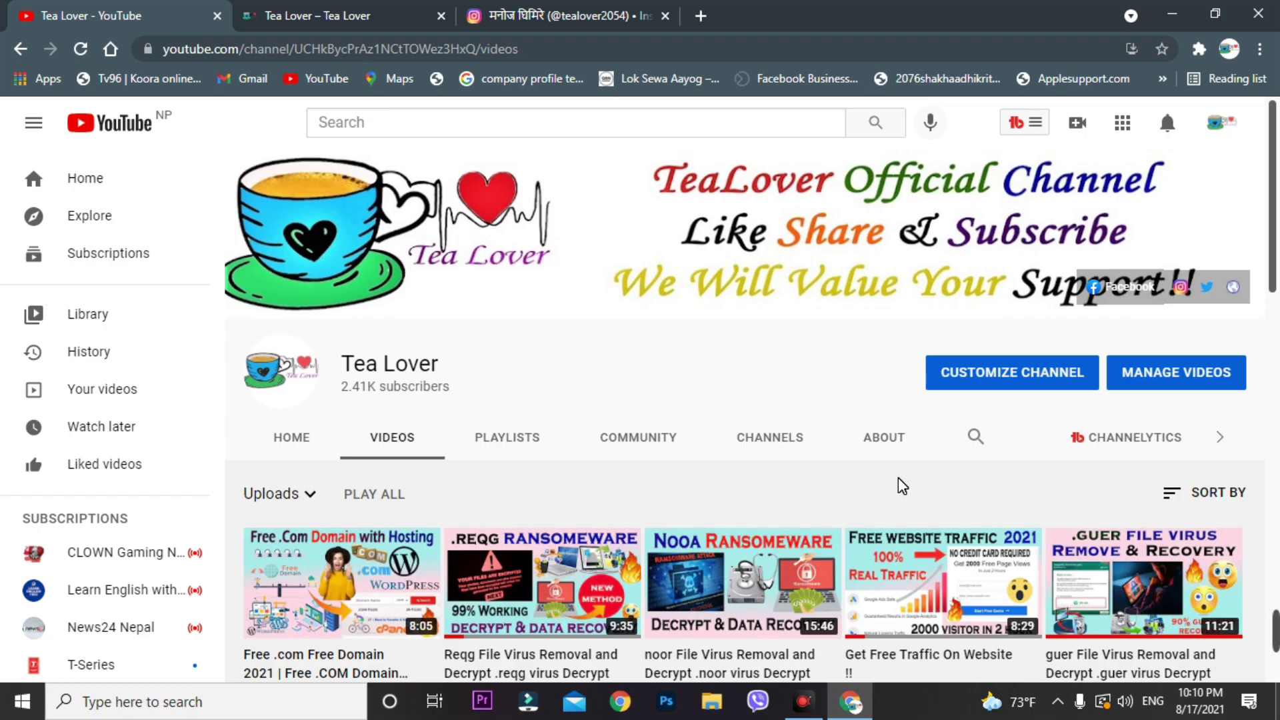
Read through the YouTube channel's comment notifications, then switch to the Tea Lover Instagram profile.
{"action": "scroll", "coordinate": [739, 523], "scroll_direction": "down", "scroll_amount": 5}
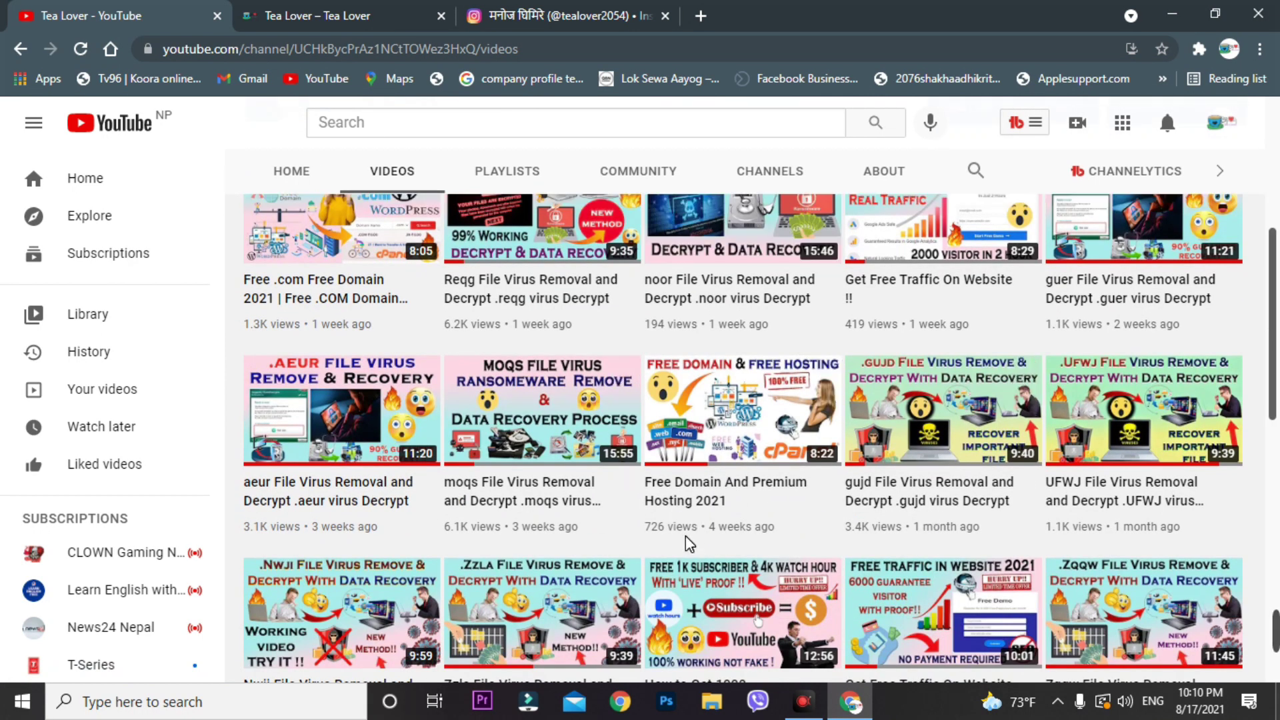
{"action": "scroll", "coordinate": [690, 543], "scroll_direction": "up", "scroll_amount": 3}
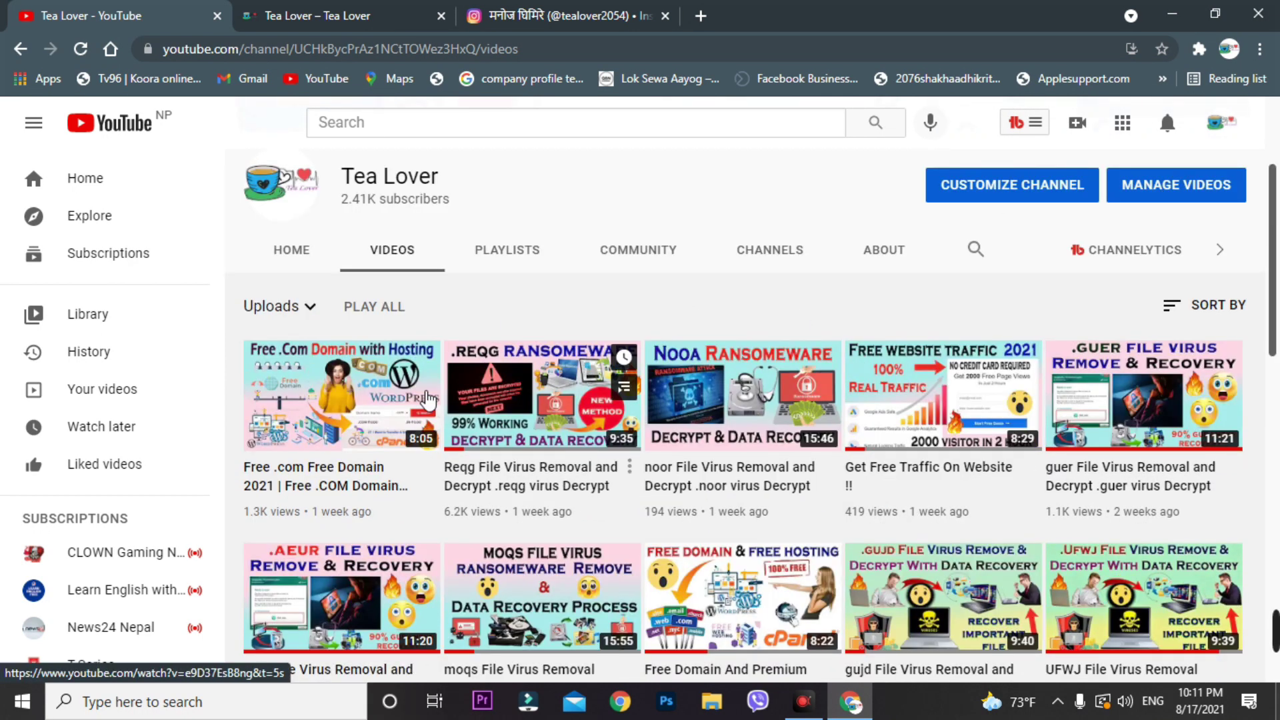
{"action": "left_click", "coordinate": [1168, 124]}
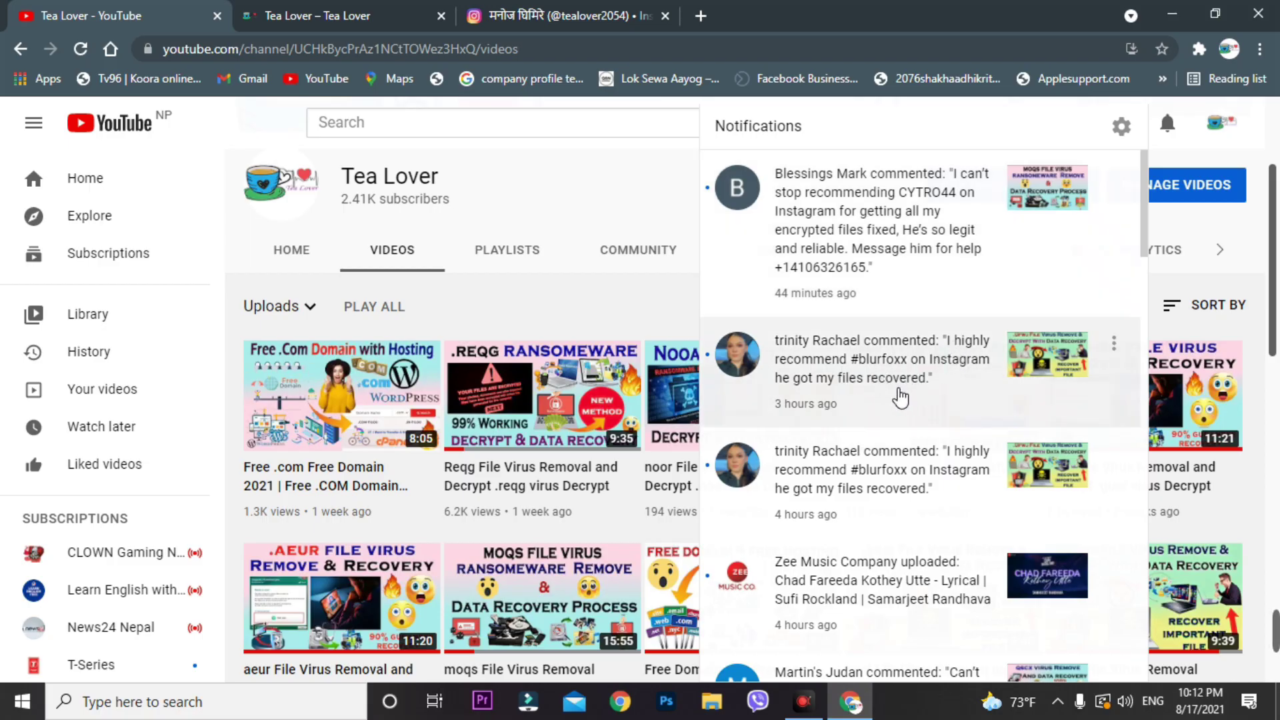
{"action": "left_click", "coordinate": [598, 227]}
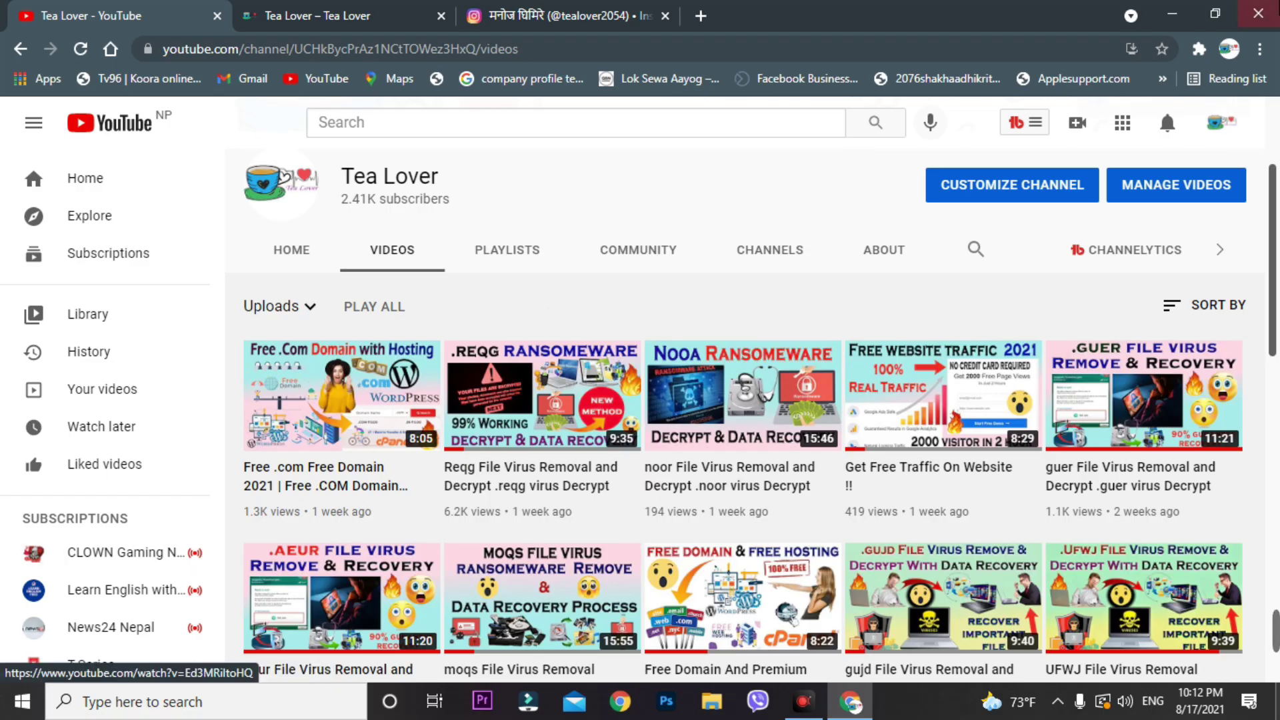
{"action": "left_click", "coordinate": [1168, 128]}
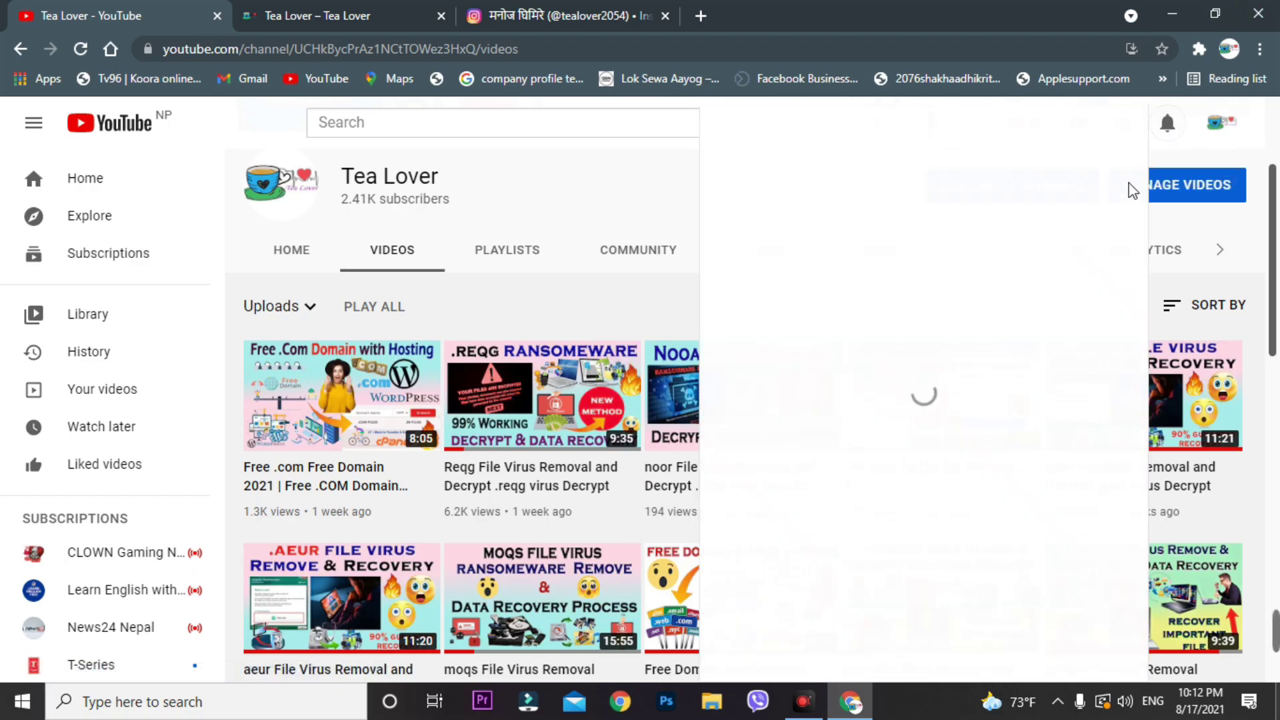
{"action": "left_click", "coordinate": [1182, 128]}
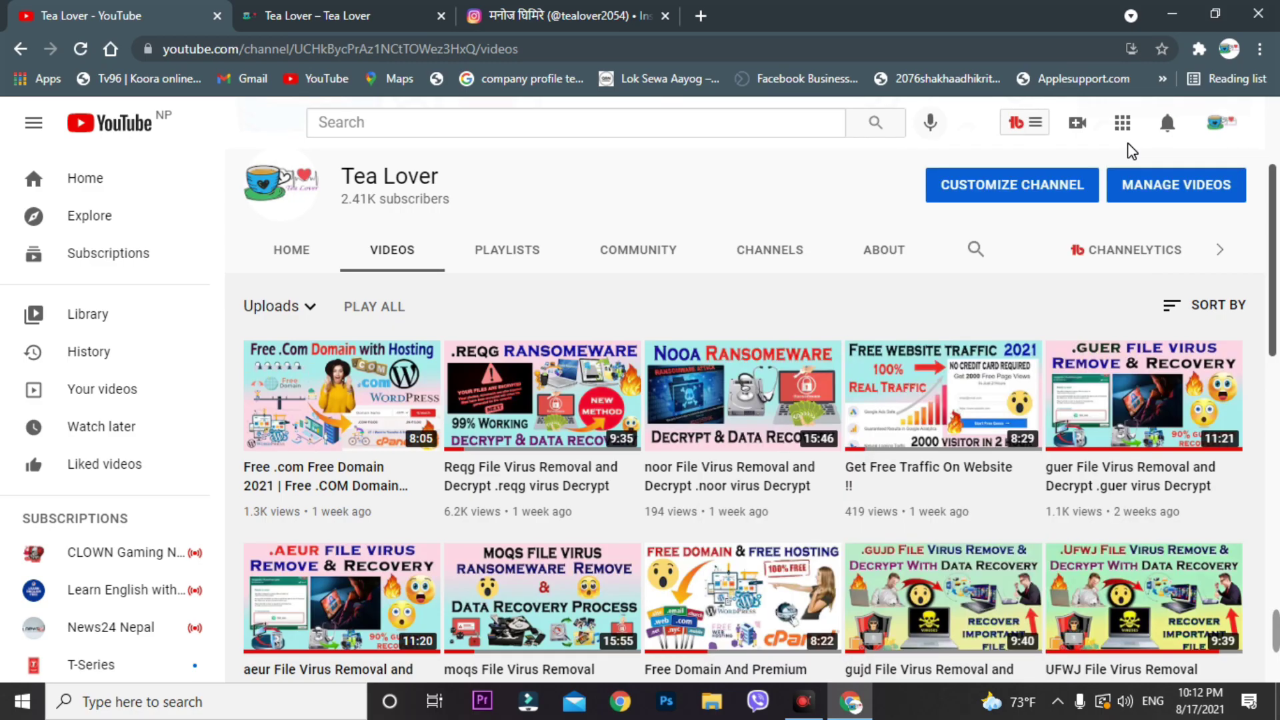
{"action": "left_click", "coordinate": [1168, 123]}
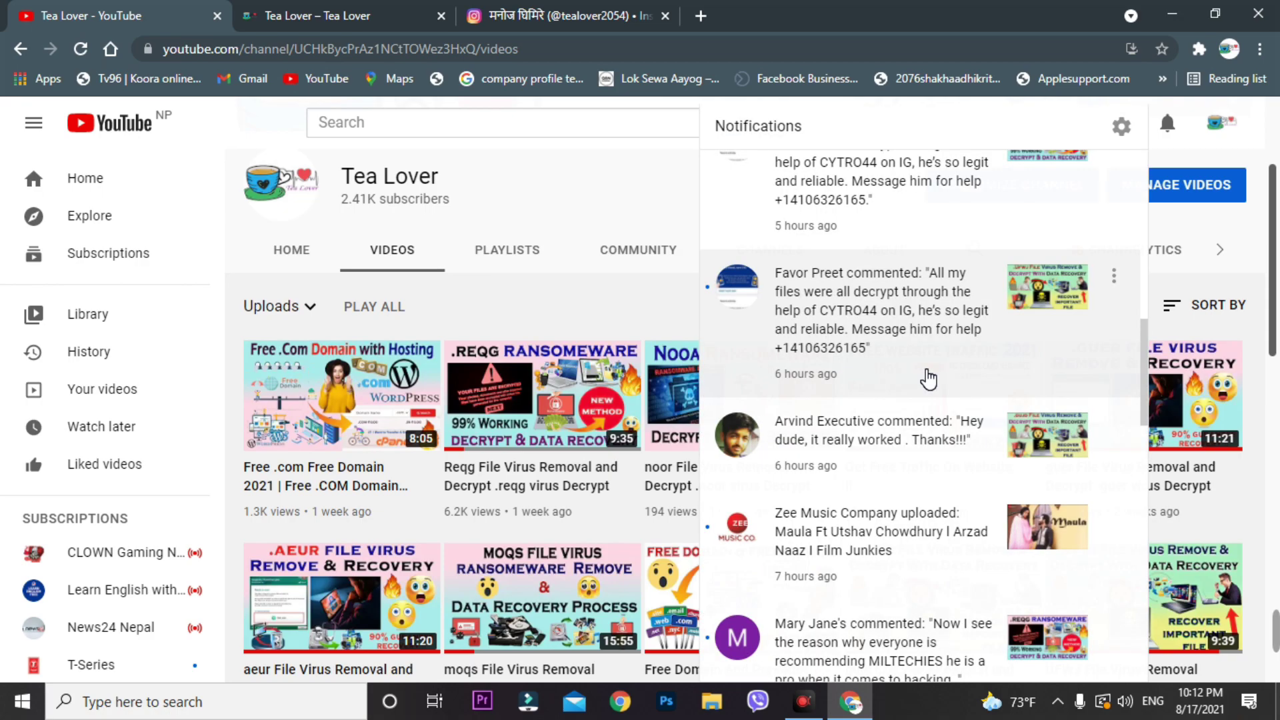
{"action": "left_click", "coordinate": [658, 200]}
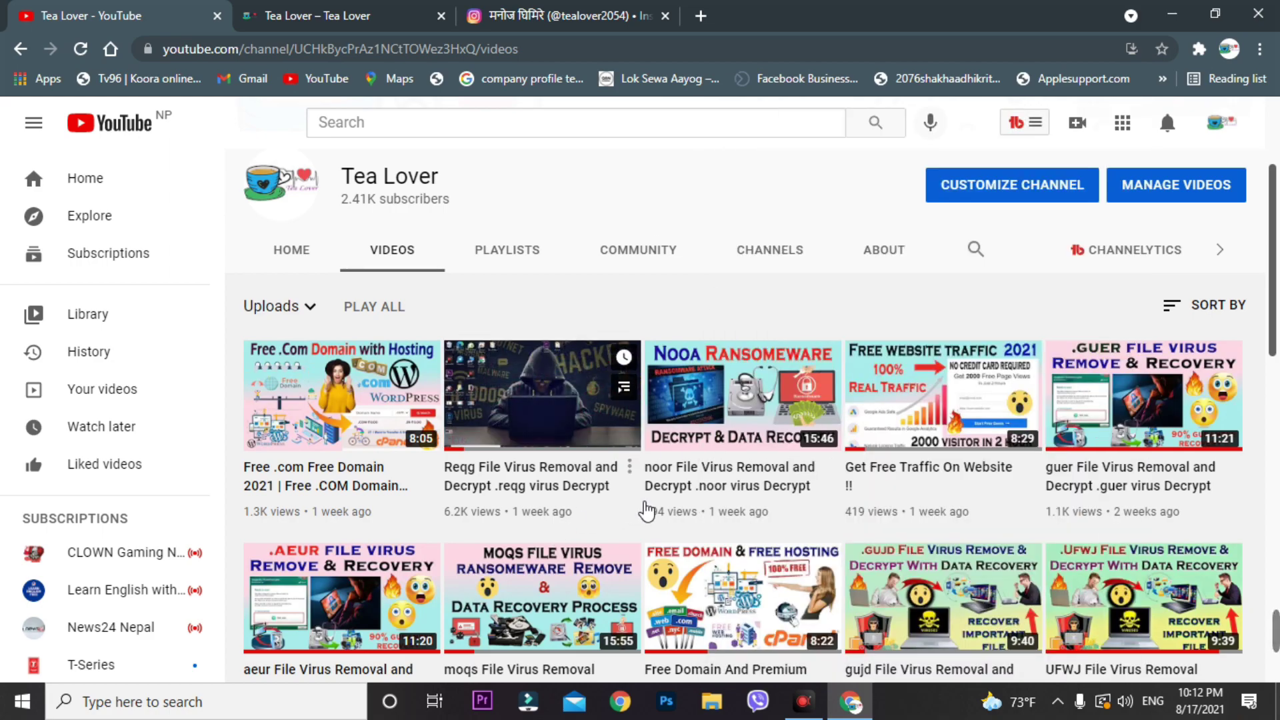
{"action": "left_click", "coordinate": [547, 15]}
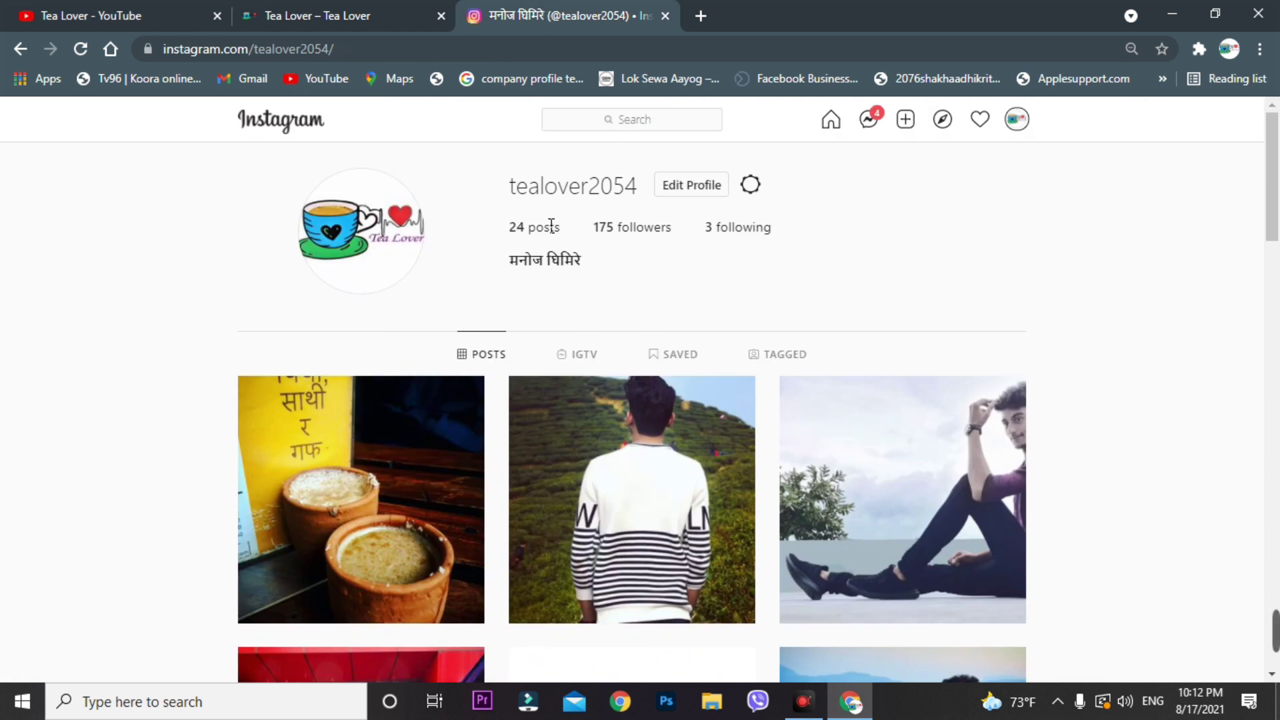
Highlight the Instagram profile name, then switch to the Tea Lover blog and select its address.
{"action": "left_click_drag", "start_coordinate": [509, 194], "coordinate": [634, 206]}
{"action": "left_click", "coordinate": [1012, 225]}
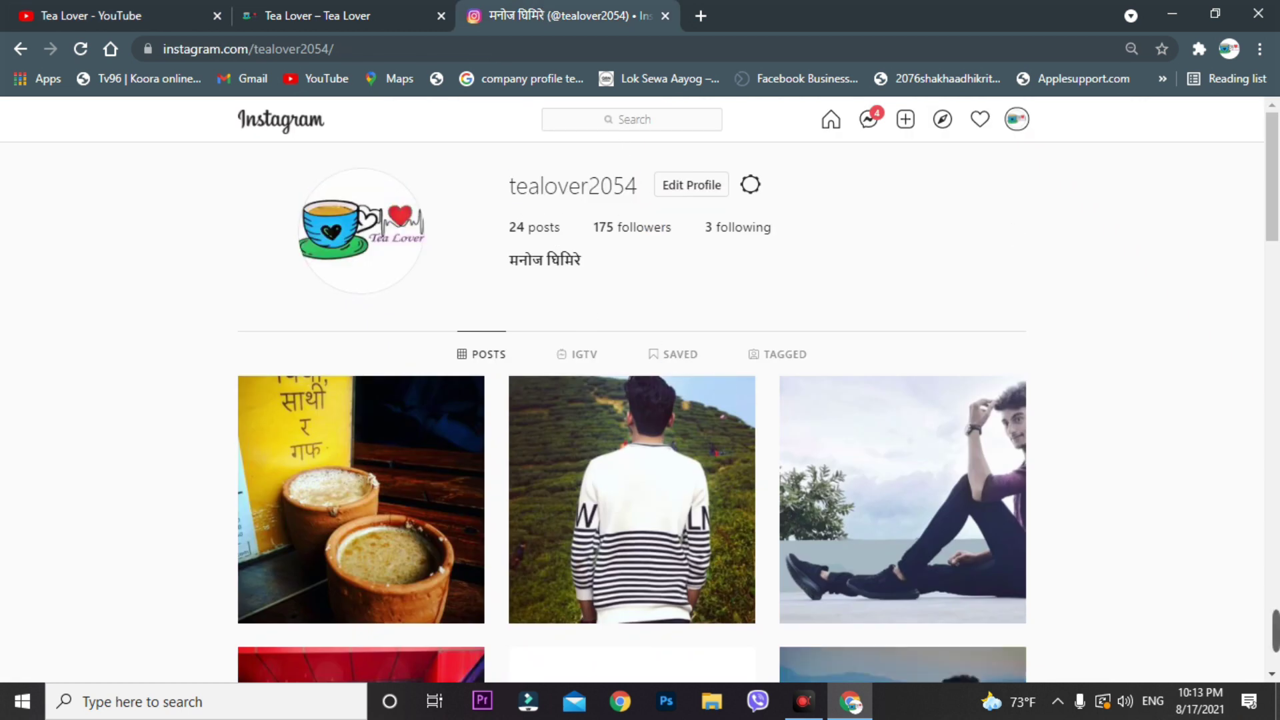
{"action": "left_click", "coordinate": [309, 13]}
{"action": "left_click", "coordinate": [220, 50]}
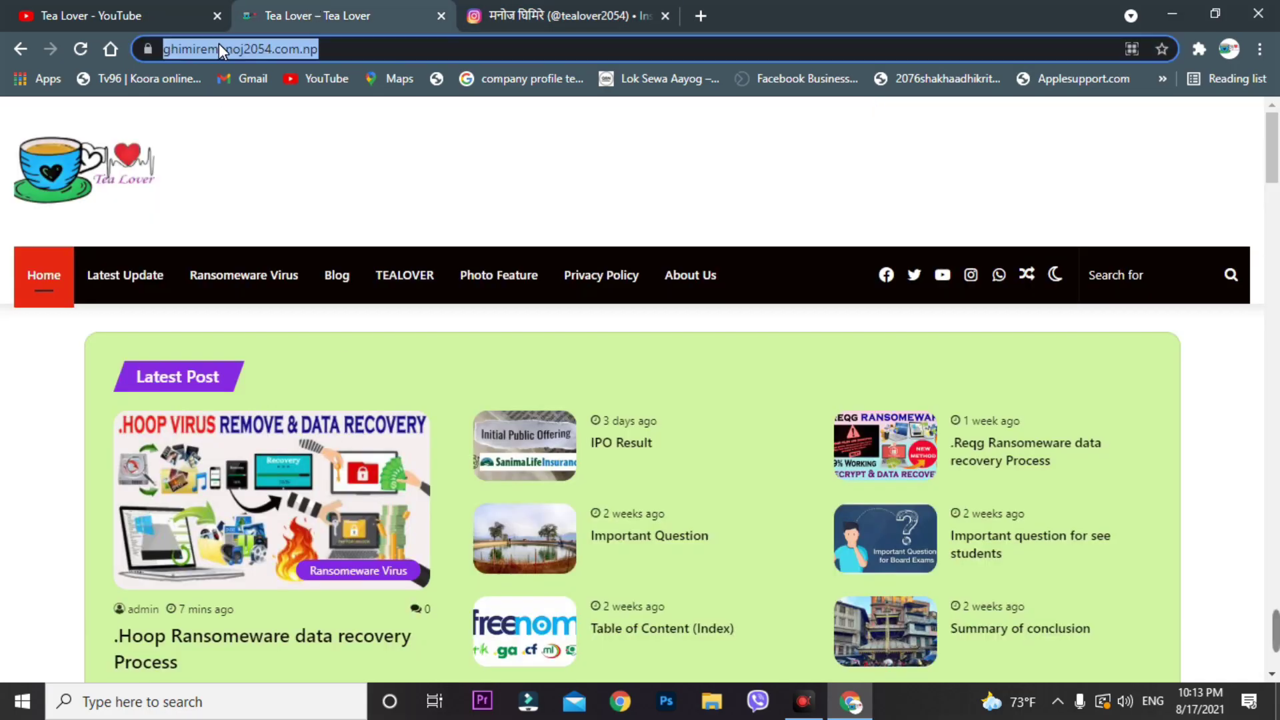
{"action": "left_click", "coordinate": [479, 194]}
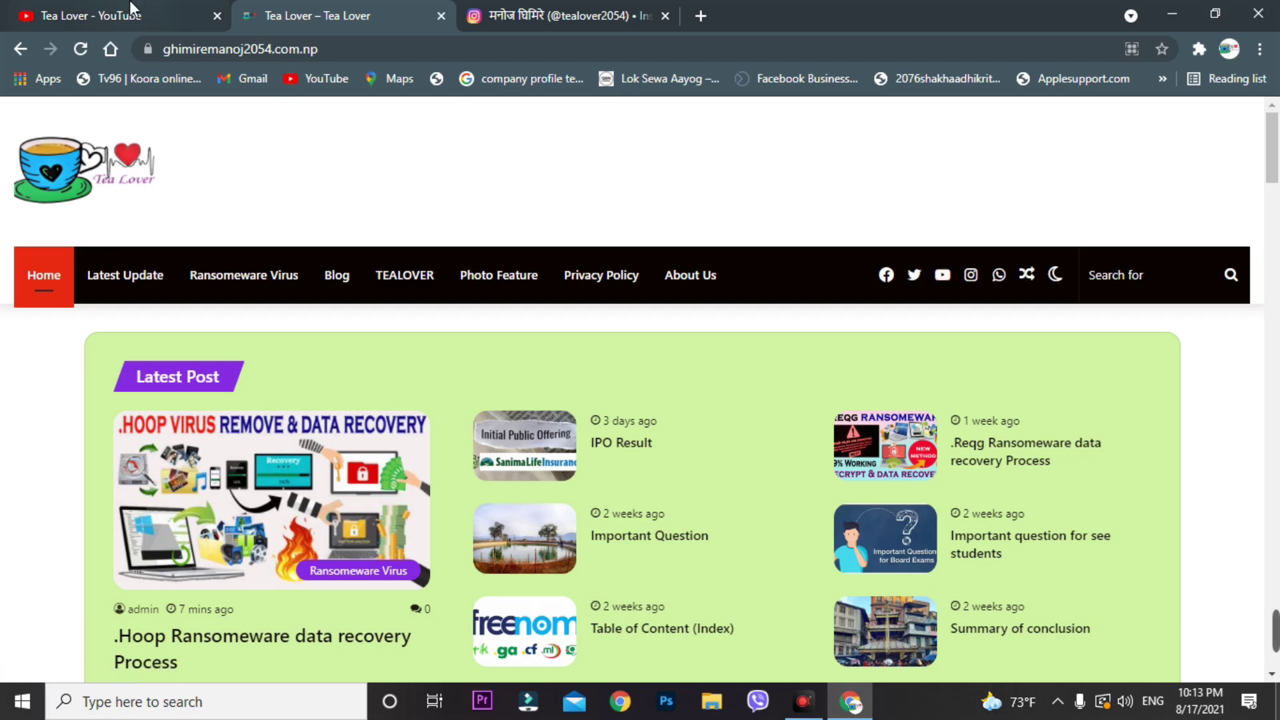
Cycle through the YouTube, Instagram and blog tabs, then open the .Hoop Ransomware data recovery Process post.
{"action": "left_click", "coordinate": [942, 275]}
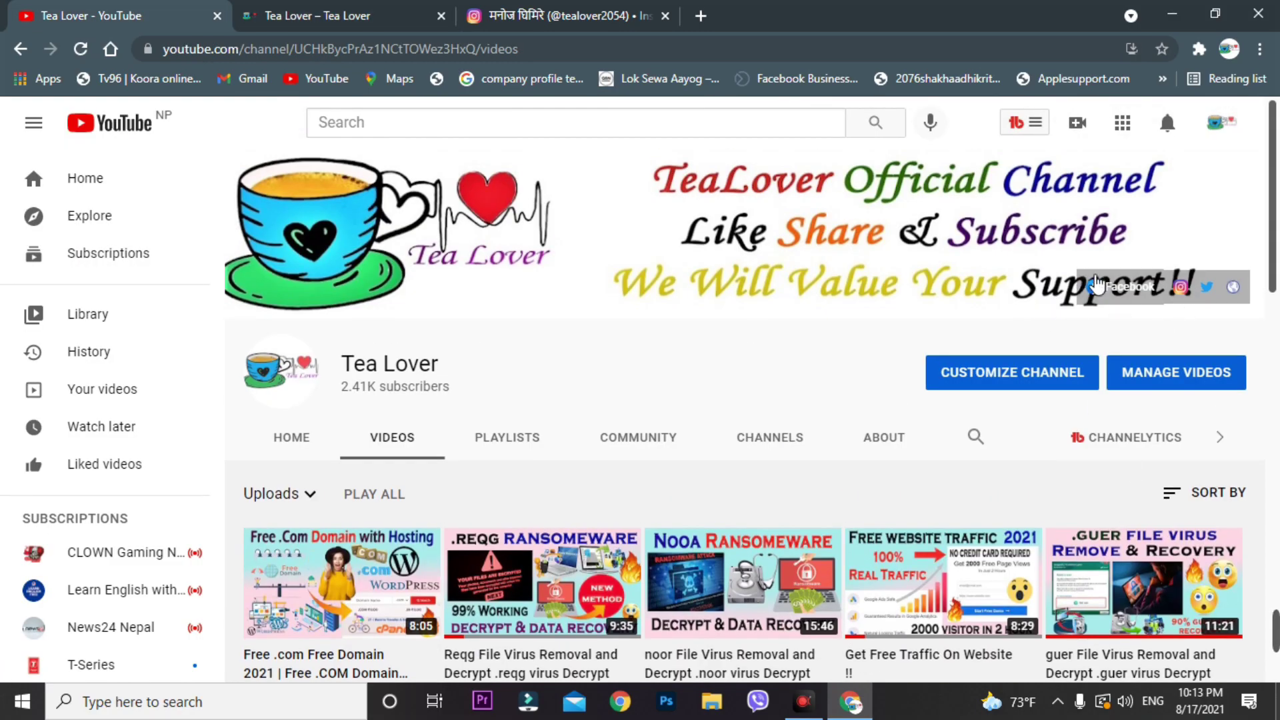
{"action": "key", "text": "ctrl+3"}
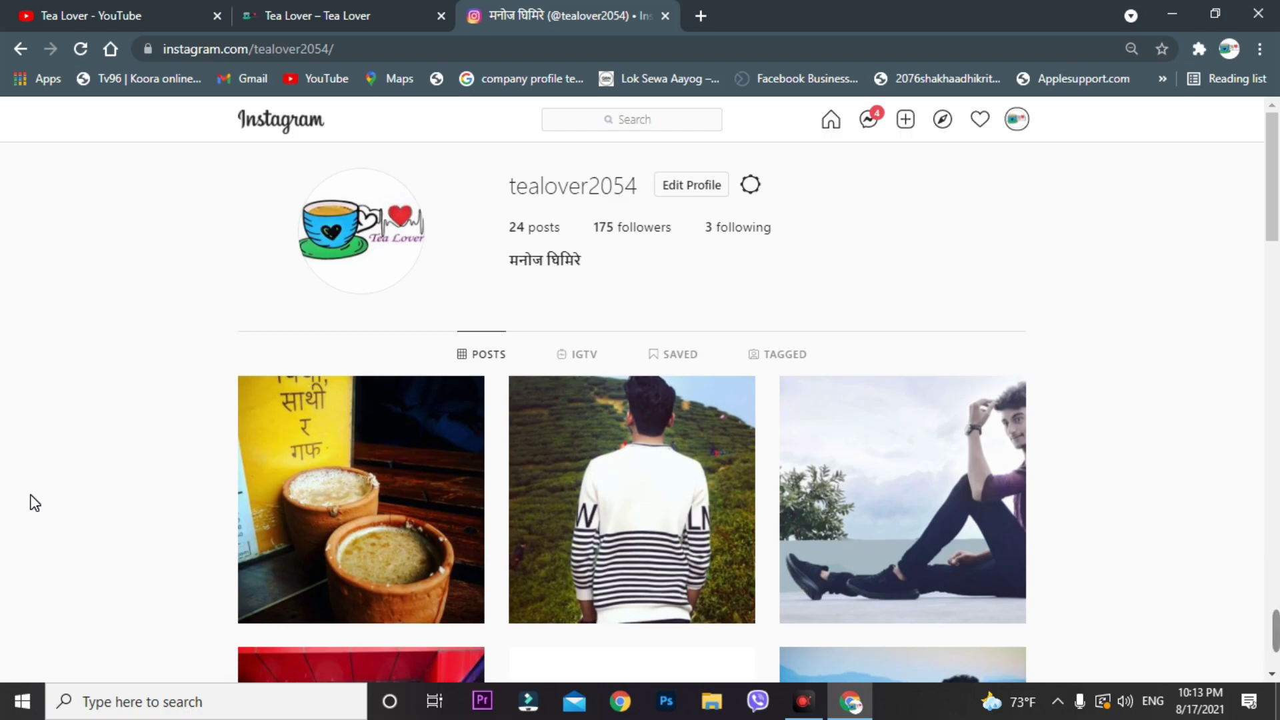
{"action": "key", "text": "ctrl+2"}
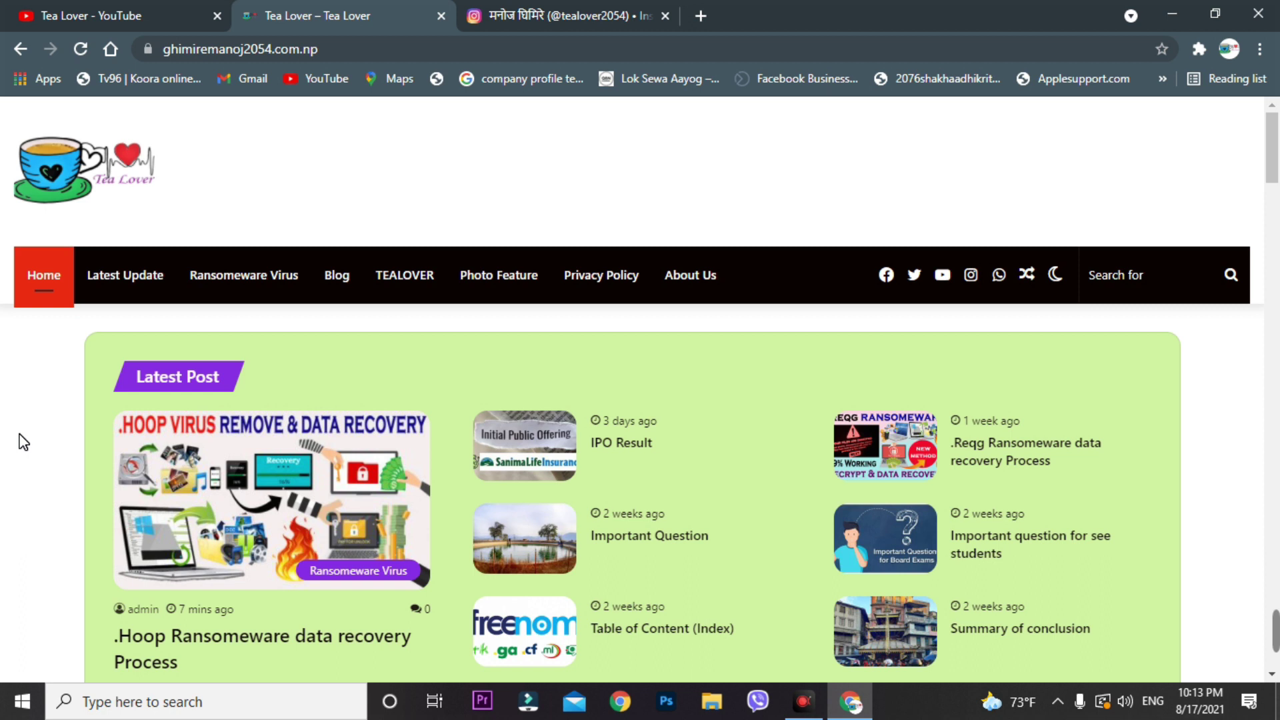
{"action": "left_click", "coordinate": [264, 430]}
Scroll through the .Hoop Ransomware article's recovery steps, then return to the top of the post.
{"action": "scroll", "coordinate": [963, 465], "scroll_direction": "down", "scroll_amount": 20}
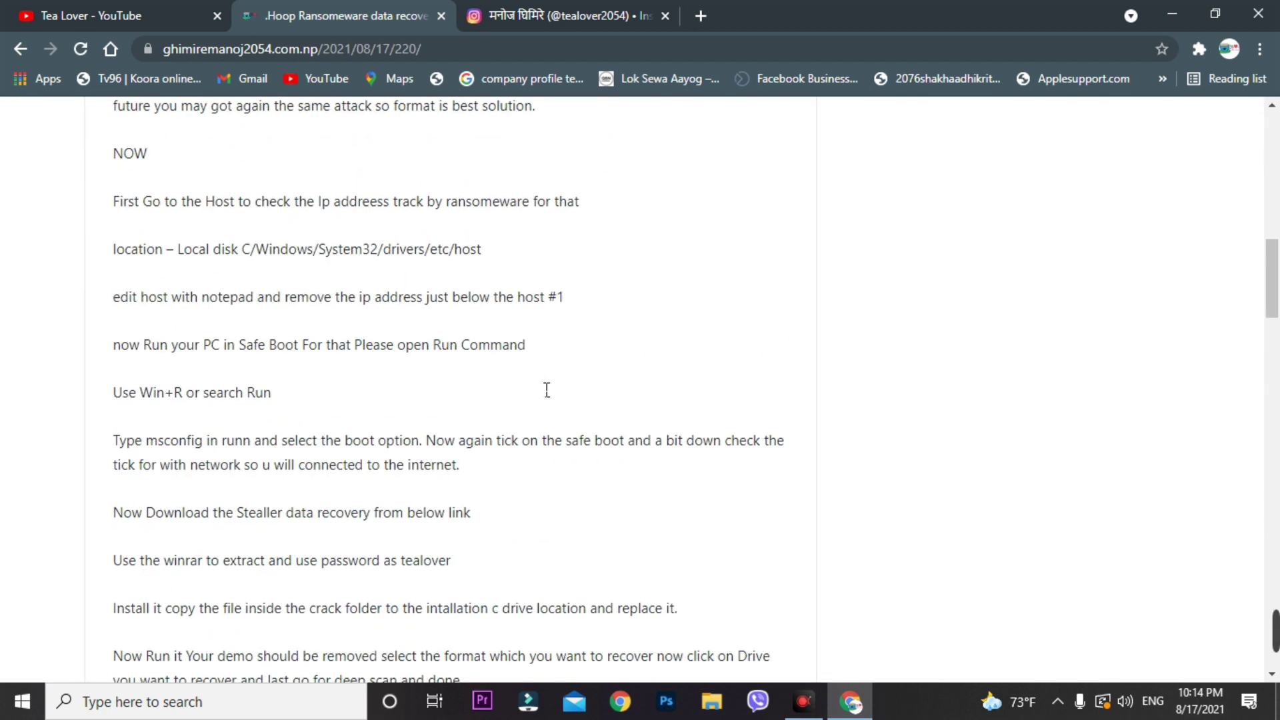
{"action": "scroll", "coordinate": [457, 428], "scroll_direction": "down", "scroll_amount": 3}
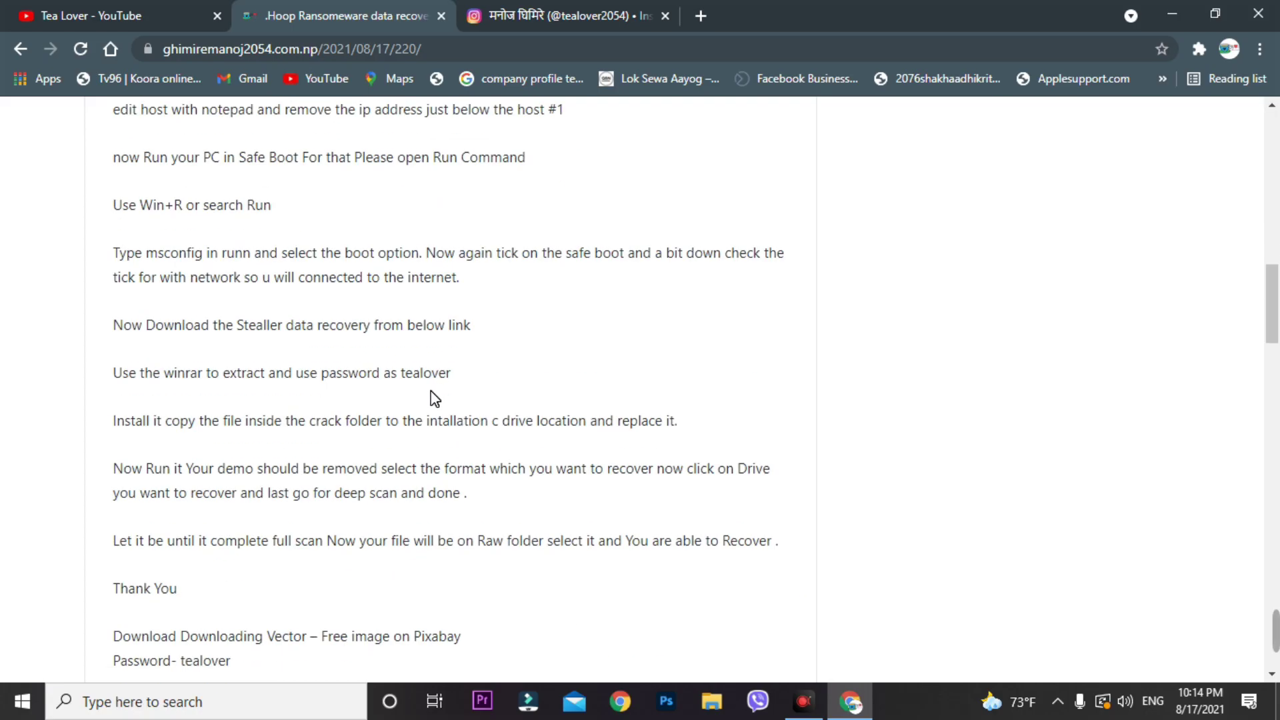
{"action": "scroll", "coordinate": [692, 449], "scroll_direction": "up", "scroll_amount": 20}
{"action": "scroll", "coordinate": [687, 453], "scroll_direction": "up", "scroll_amount": 4}
{"action": "scroll", "coordinate": [694, 460], "scroll_direction": "down", "scroll_amount": 1}
{"action": "scroll", "coordinate": [693, 460], "scroll_direction": "down", "scroll_amount": 1}
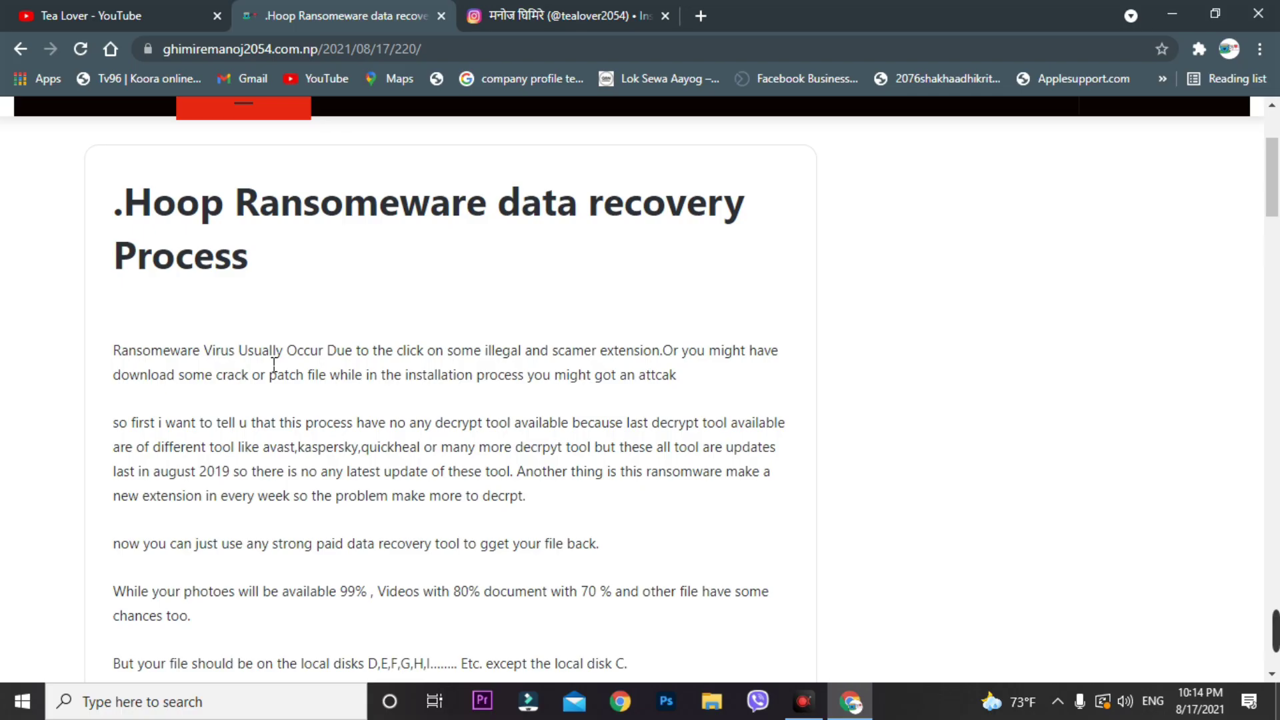
{"action": "scroll", "coordinate": [522, 500], "scroll_direction": "down", "scroll_amount": 3}
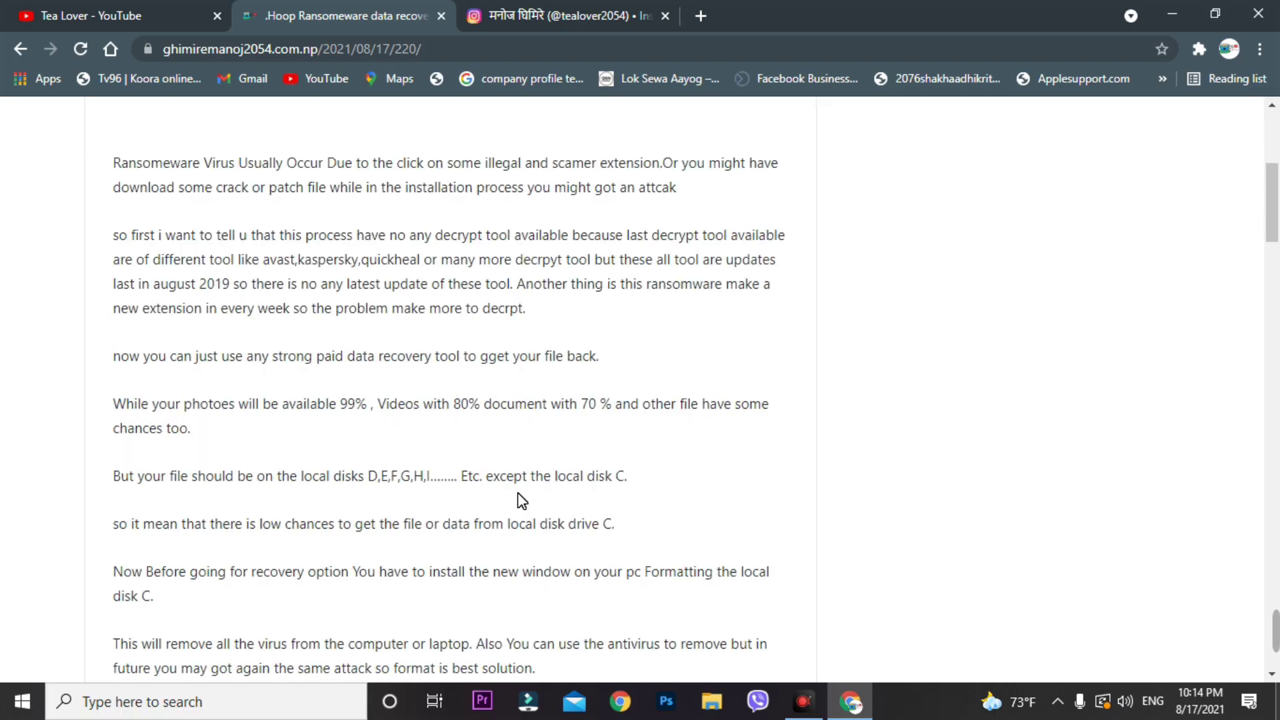
{"action": "scroll", "coordinate": [522, 500], "scroll_direction": "down", "scroll_amount": 4}
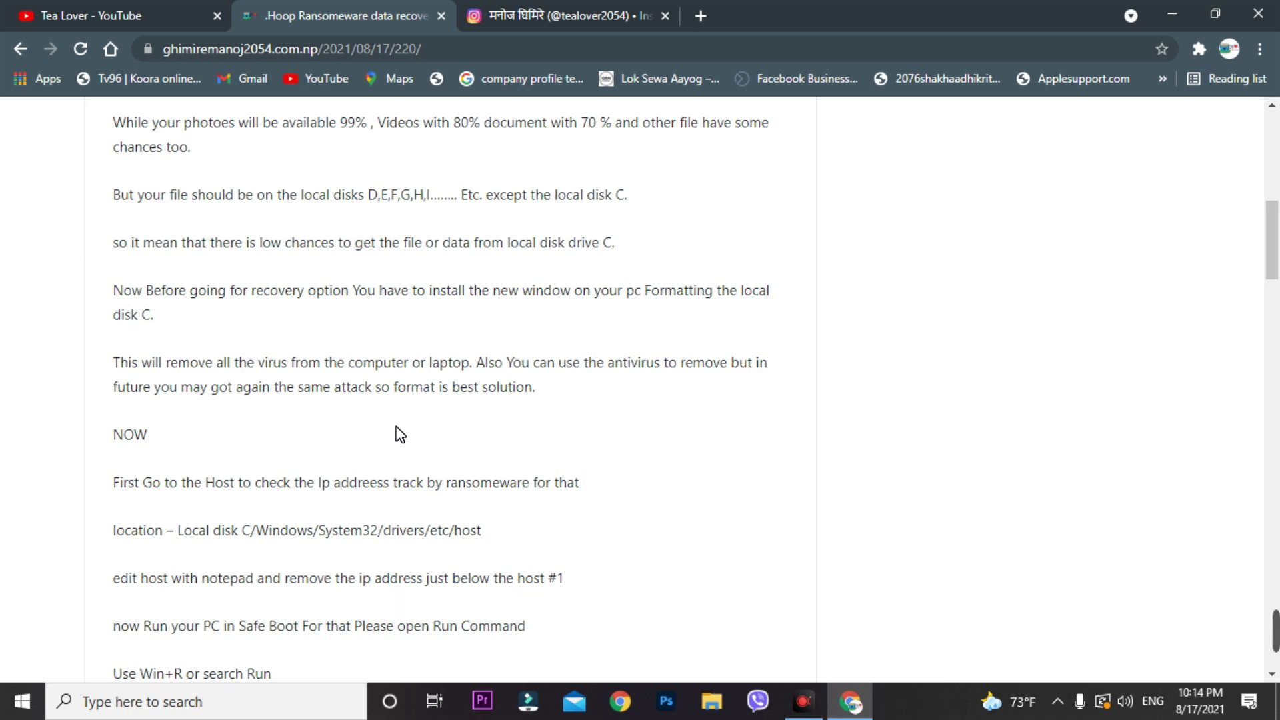
{"action": "right_click", "coordinate": [296, 211]}
{"action": "left_click", "coordinate": [1039, 410]}
{"action": "key", "text": "Home"}
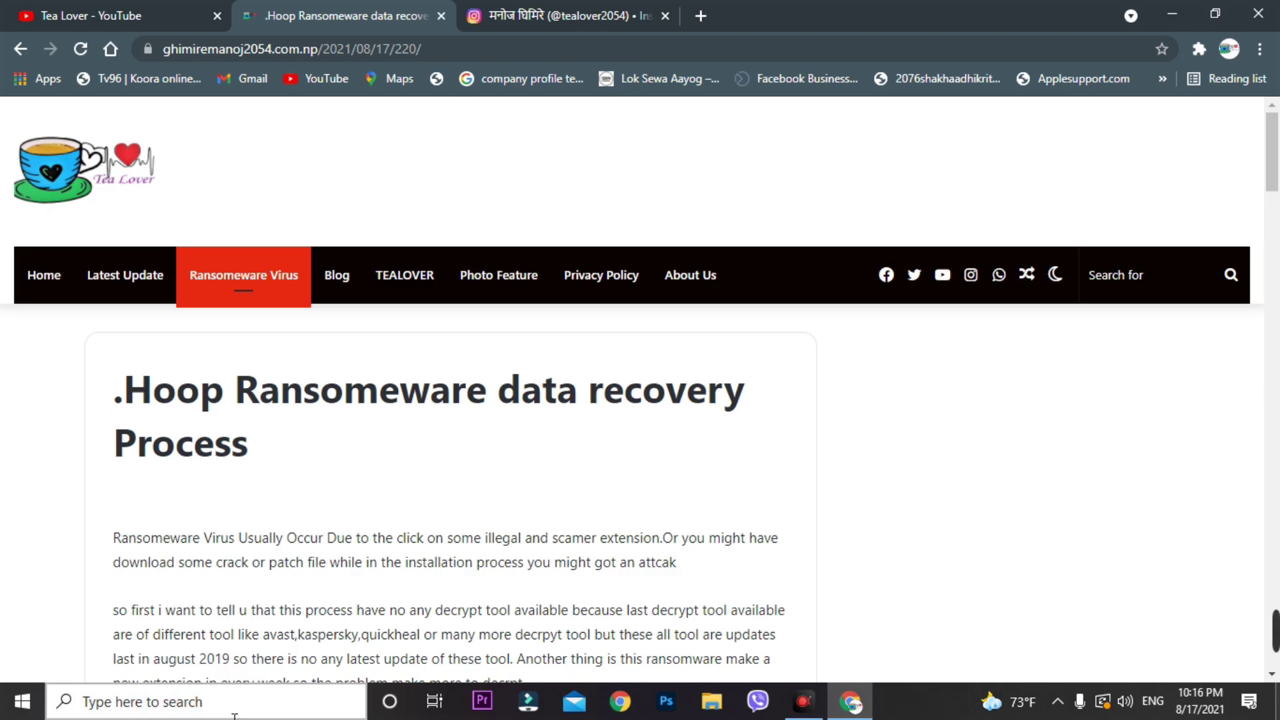
{"action": "left_click", "coordinate": [168, 712]}
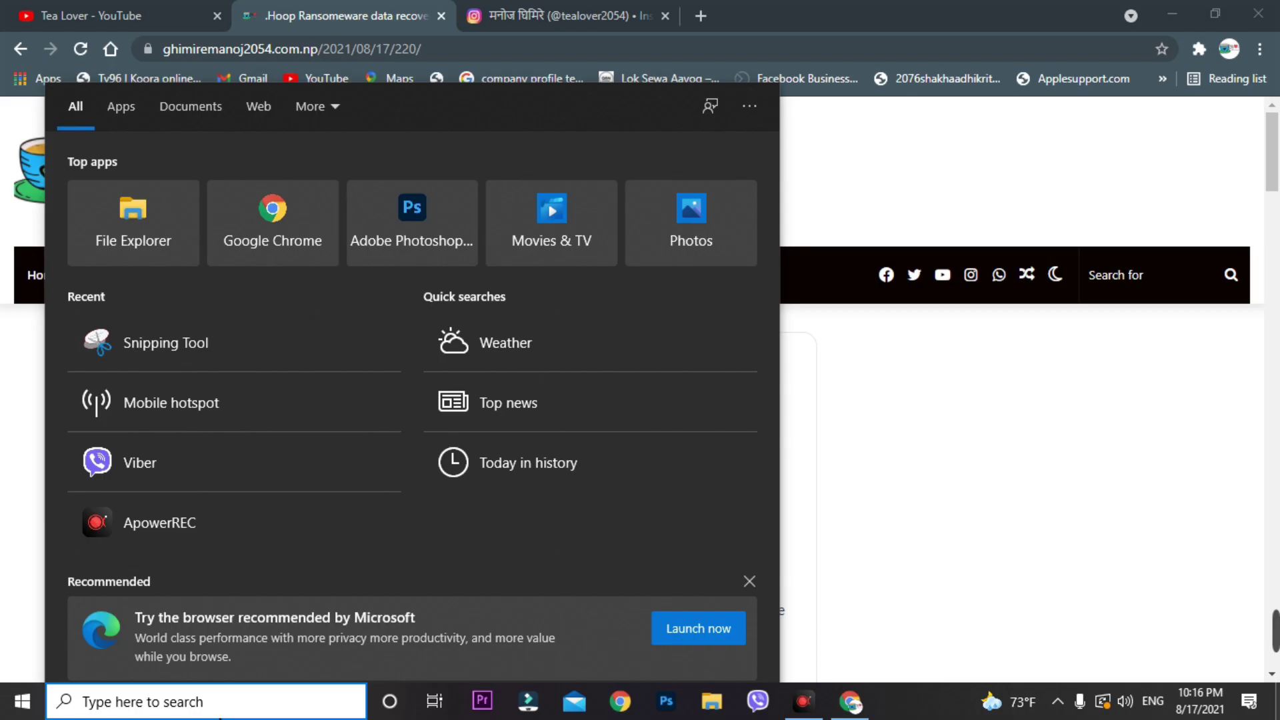
{"action": "type", "text": "rest"}
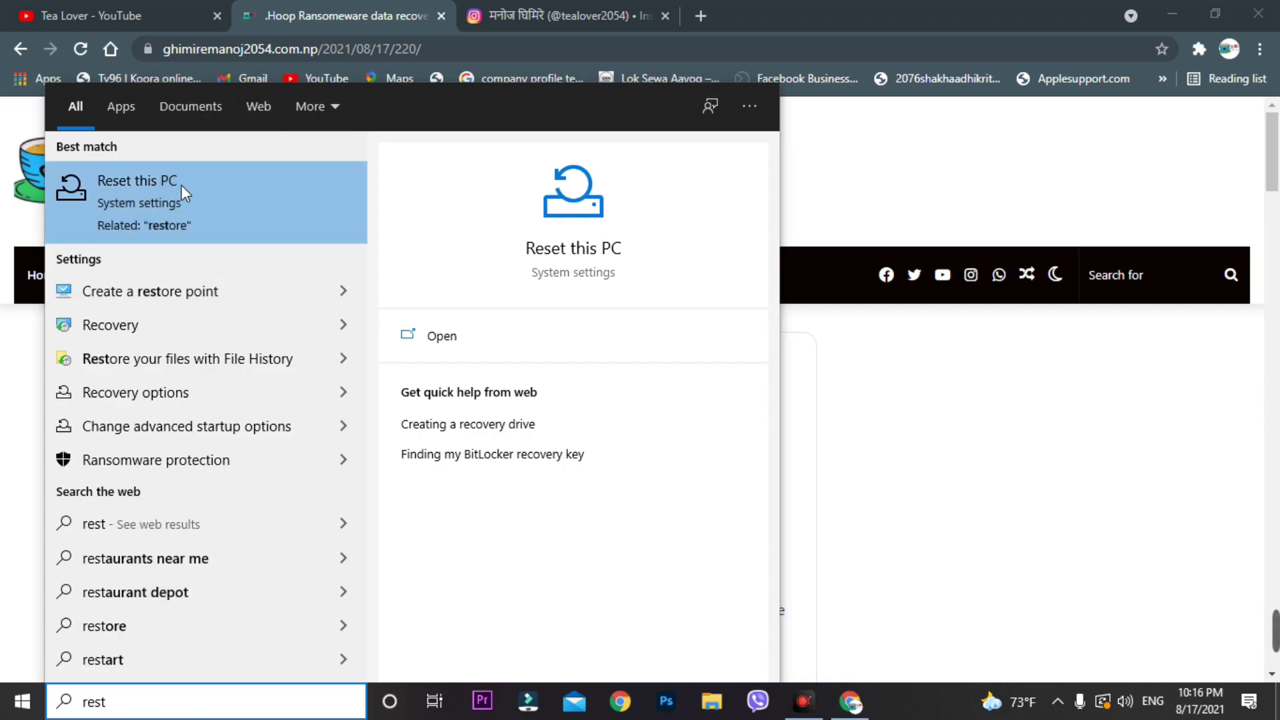
{"action": "left_click", "coordinate": [222, 189]}
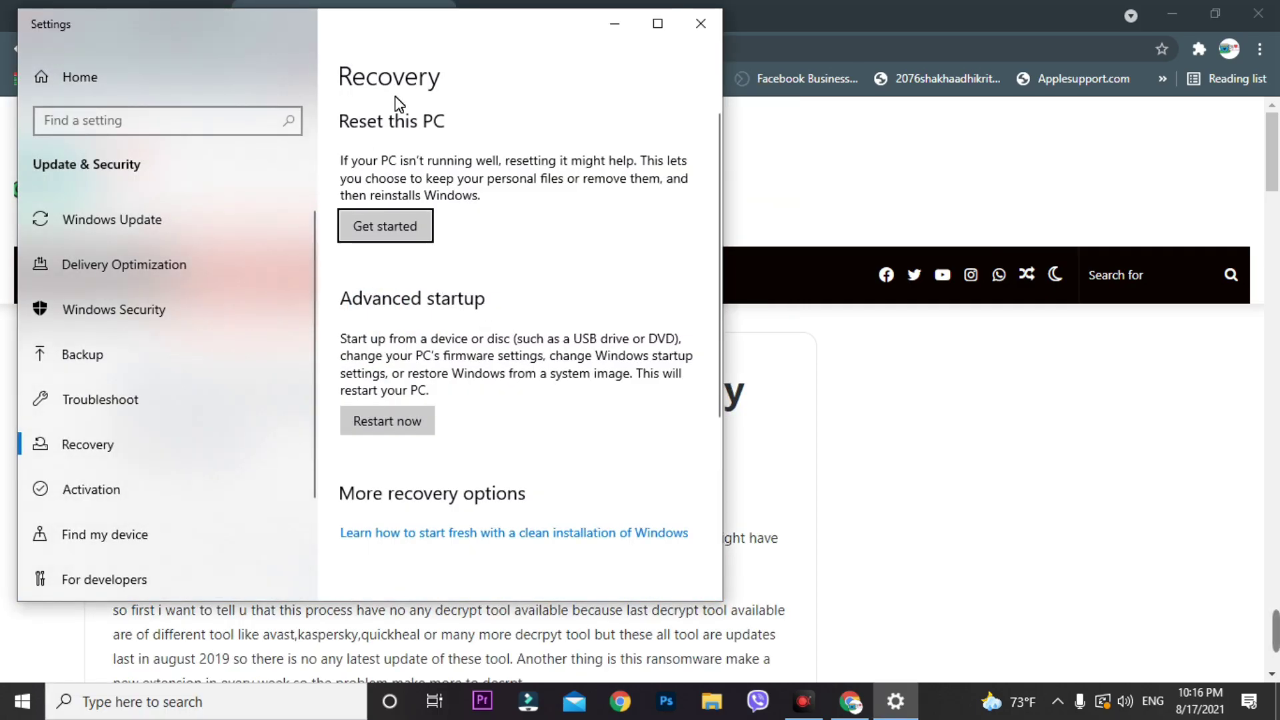
{"action": "left_click_drag", "start_coordinate": [392, 40], "coordinate": [615, 65]}
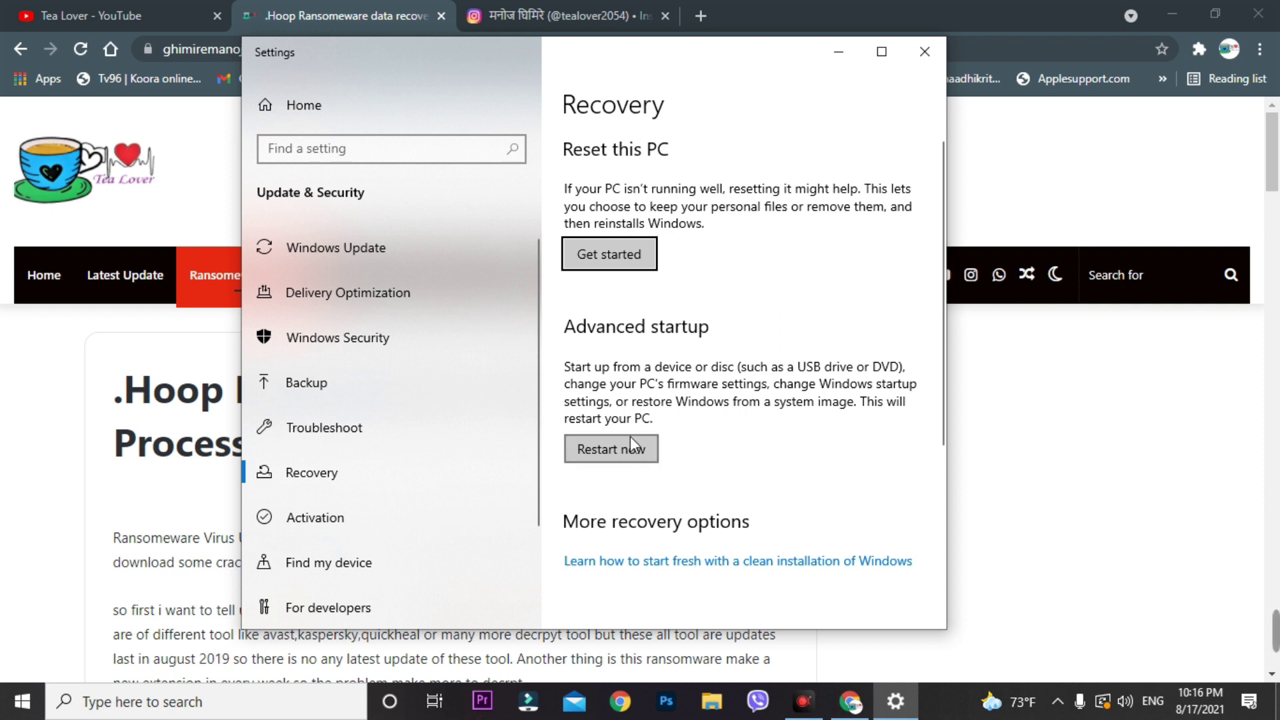
{"action": "left_click", "coordinate": [619, 263]}
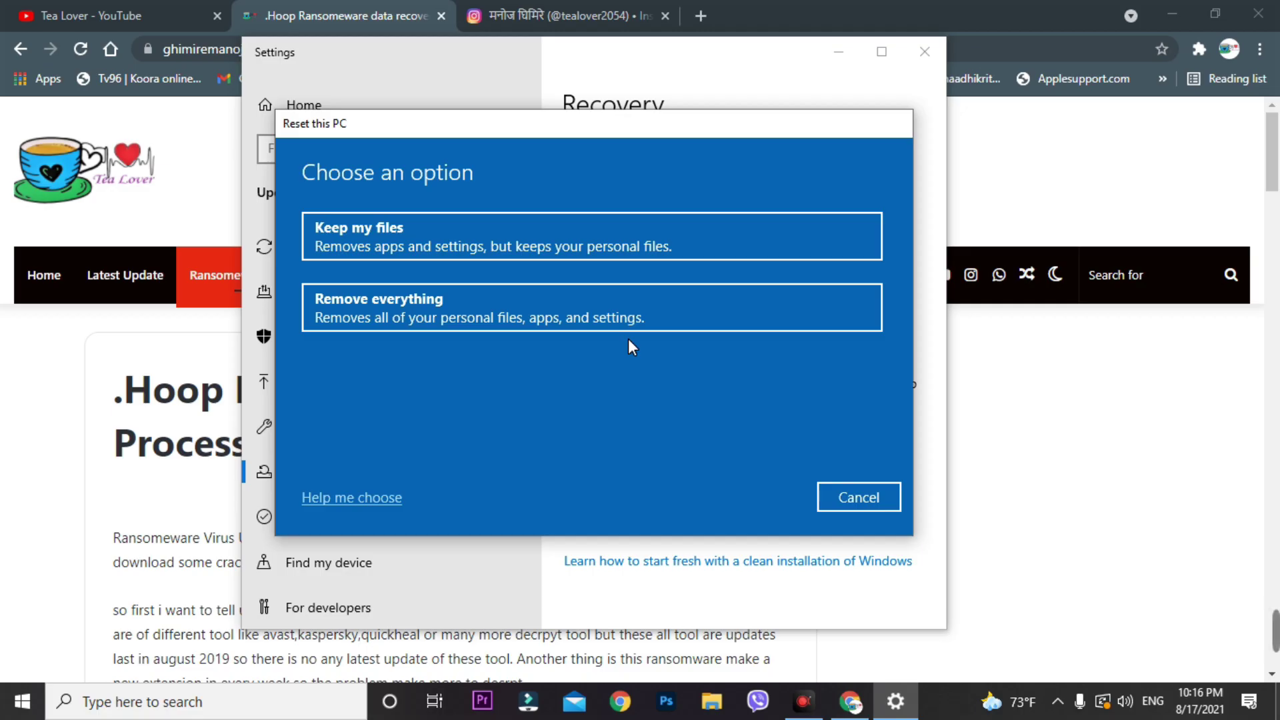
{"action": "left_click", "coordinate": [614, 315]}
{"action": "left_click", "coordinate": [851, 500]}
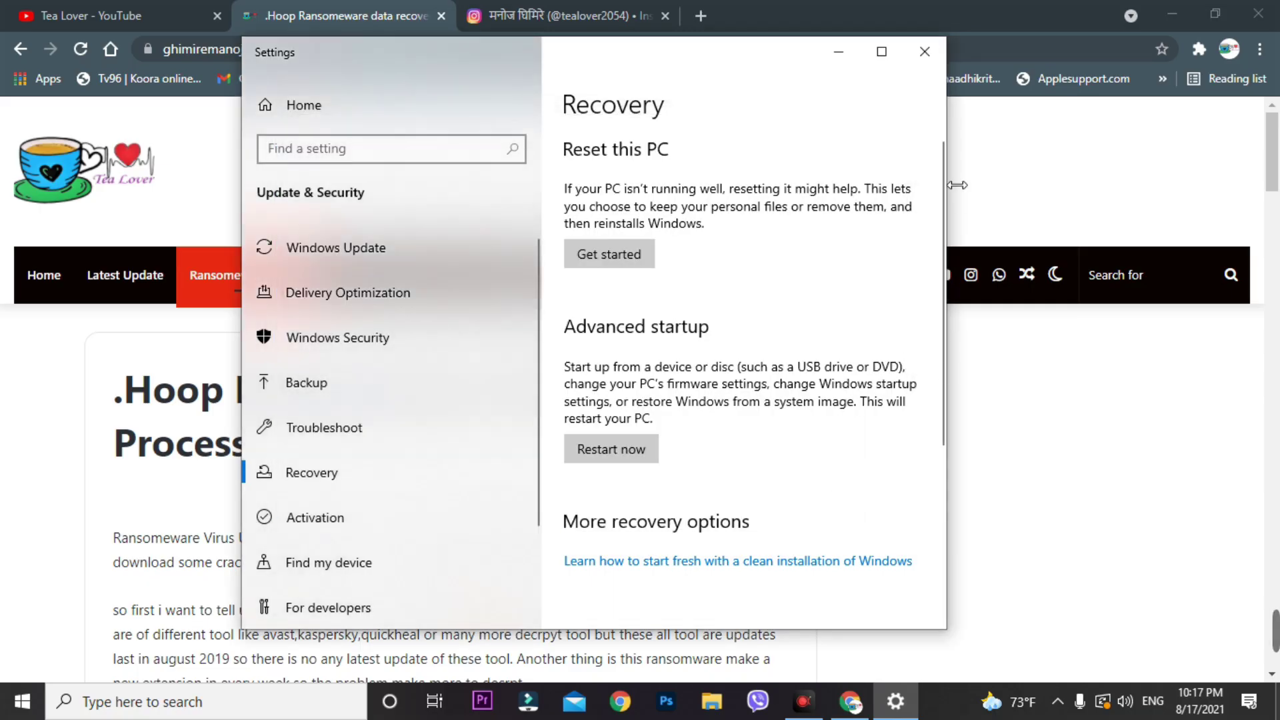
{"action": "left_click", "coordinate": [925, 51]}
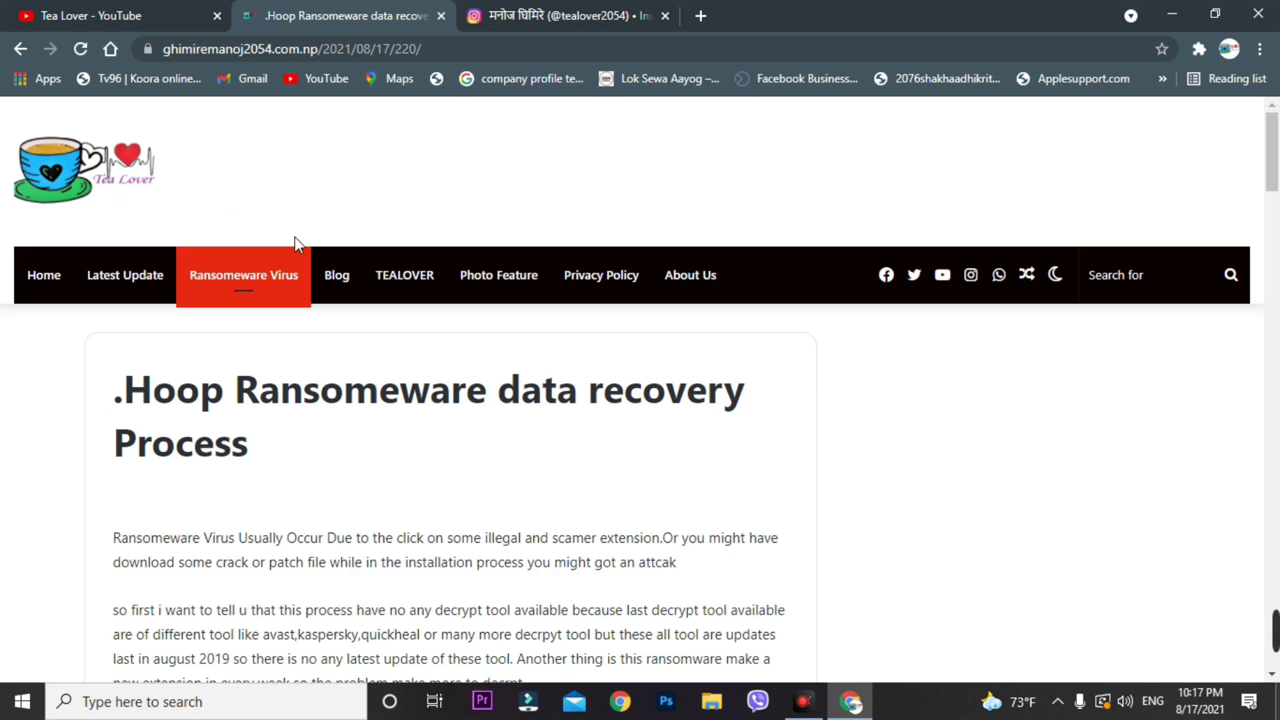
Open the 'Ransomware data recovery Process' article from the Ransomware Virus category.
{"action": "scroll", "coordinate": [314, 300], "scroll_direction": "down", "scroll_amount": 20}
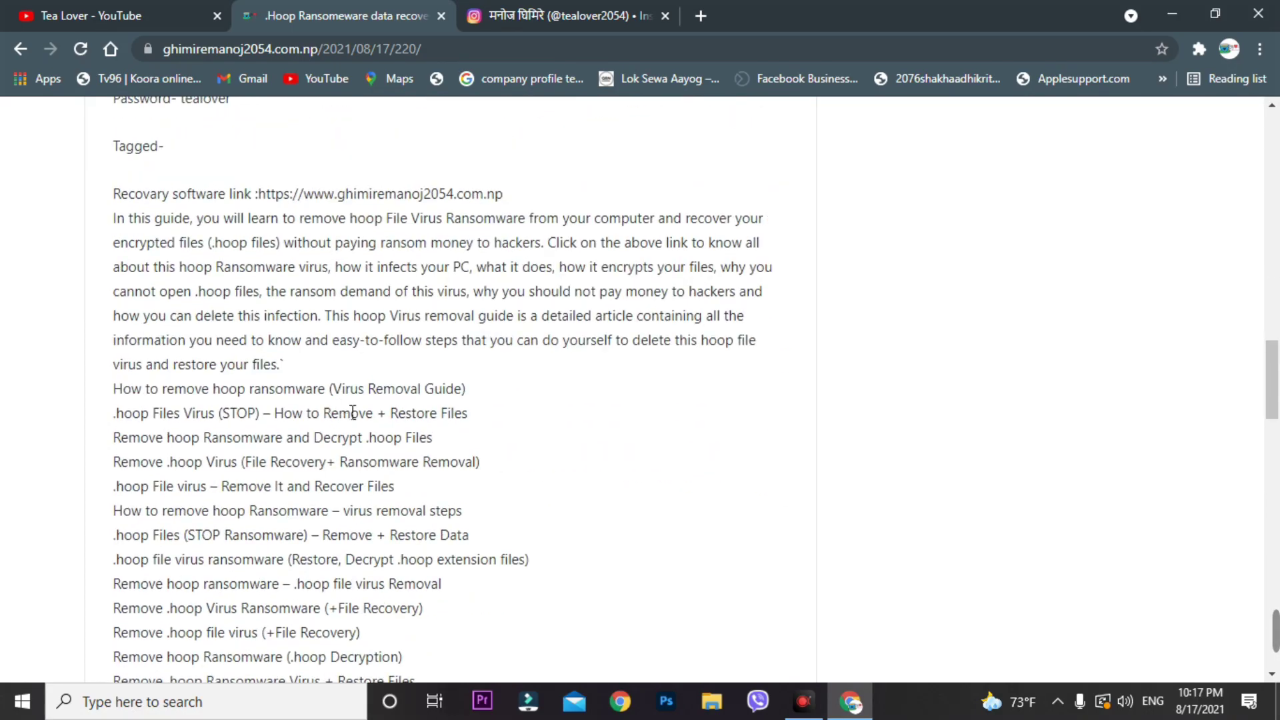
{"action": "scroll", "coordinate": [353, 413], "scroll_direction": "up", "scroll_amount": 20}
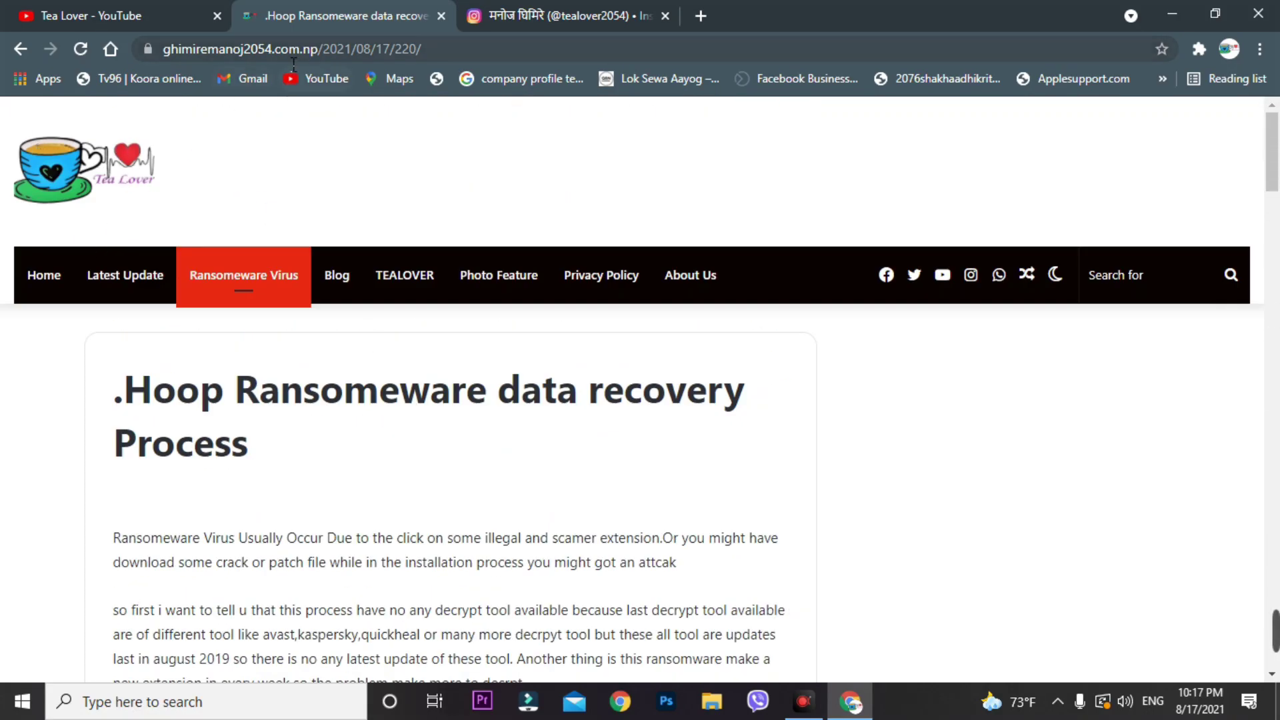
{"action": "left_click", "coordinate": [294, 50]}
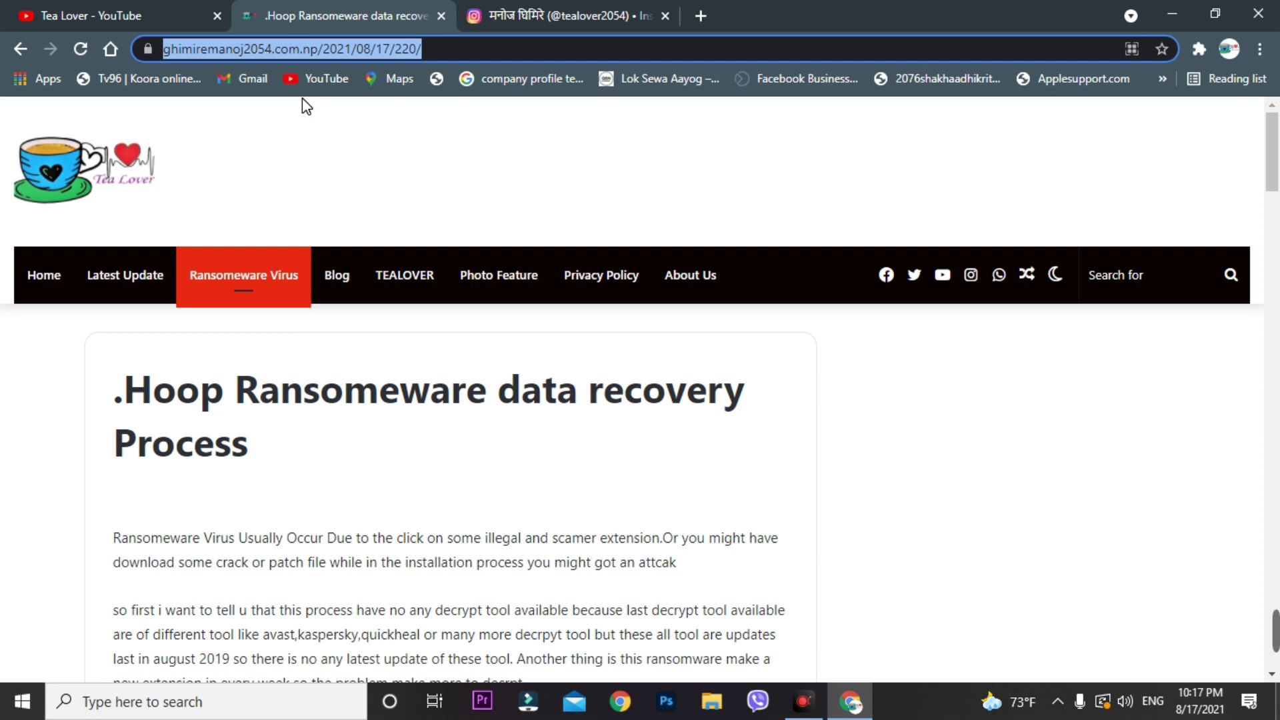
{"action": "left_click", "coordinate": [243, 275]}
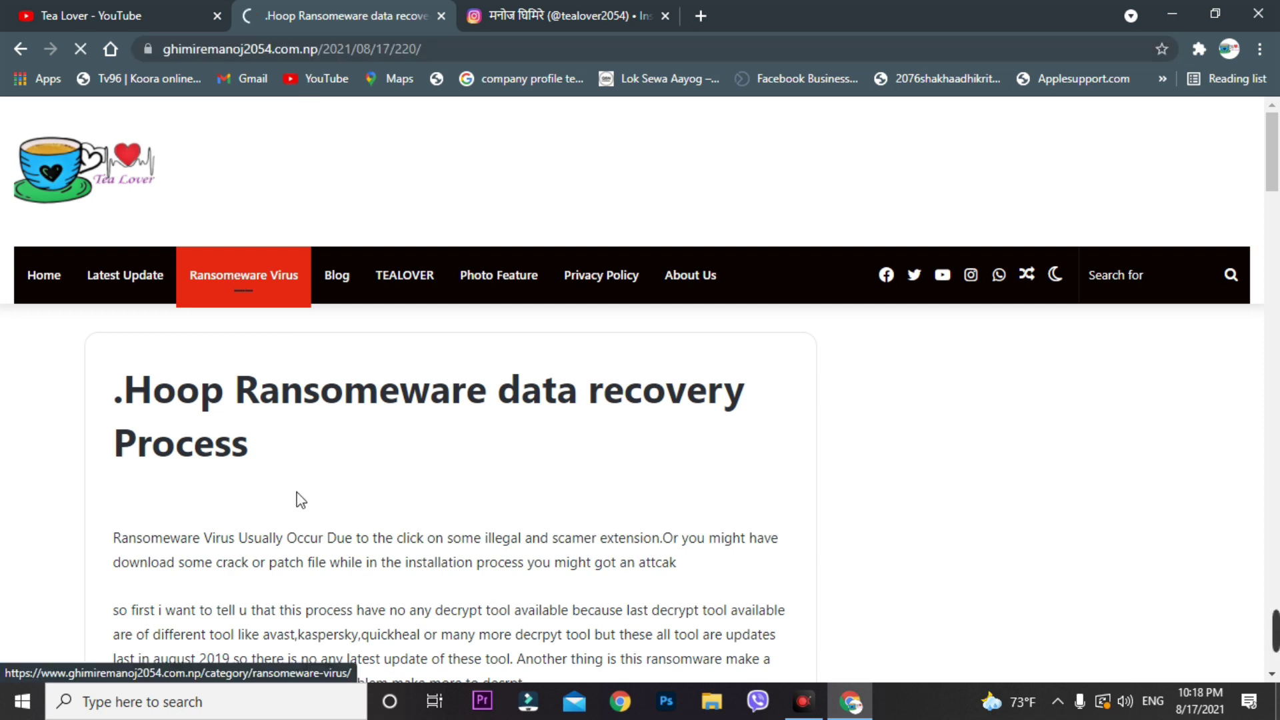
{"action": "scroll", "coordinate": [448, 320], "scroll_direction": "down", "scroll_amount": 6}
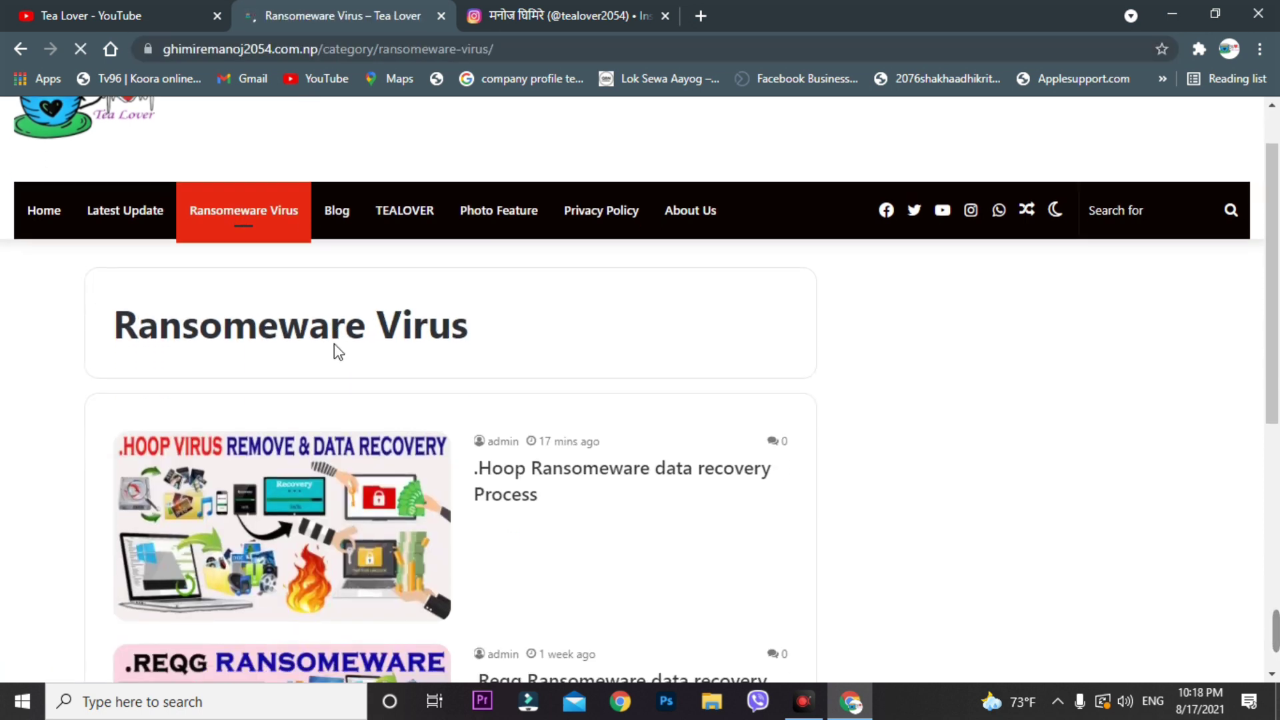
{"action": "scroll", "coordinate": [670, 415], "scroll_direction": "down", "scroll_amount": 4}
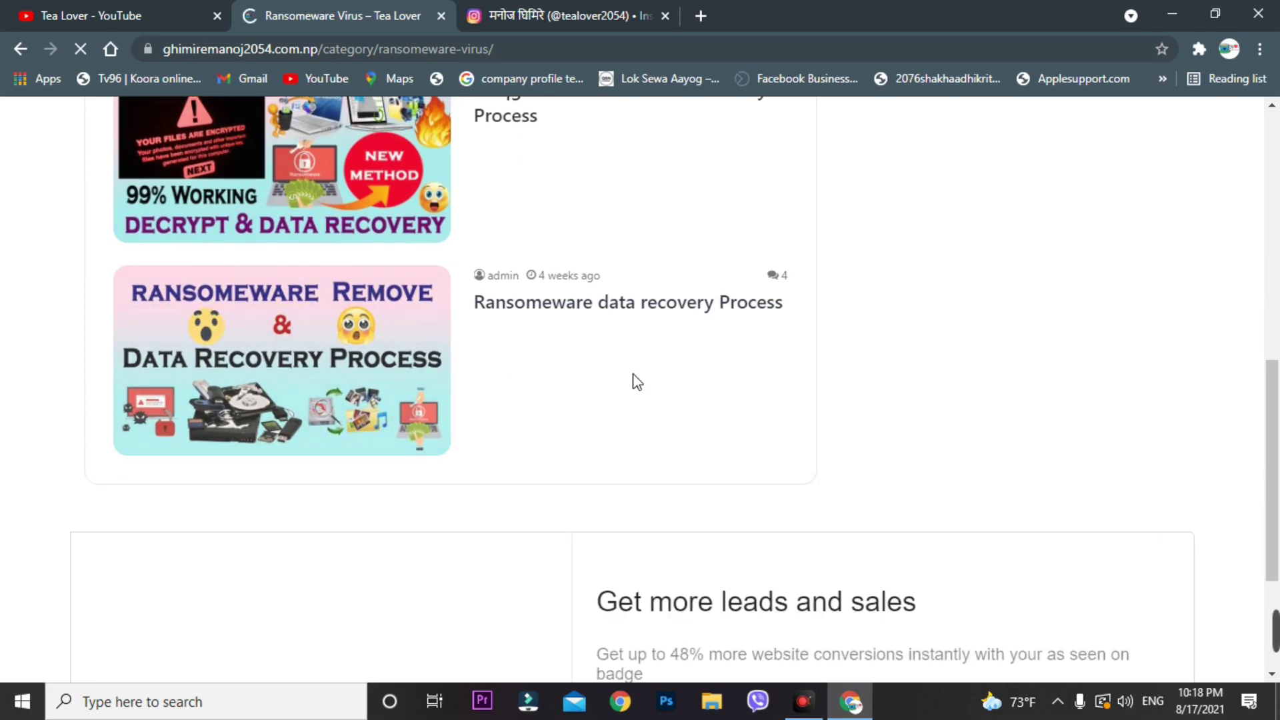
{"action": "left_click", "coordinate": [674, 304]}
Follow the article's Download link to the steller Data Recovery.rar Google Drive page.
{"action": "scroll", "coordinate": [386, 193], "scroll_direction": "down", "scroll_amount": 15}
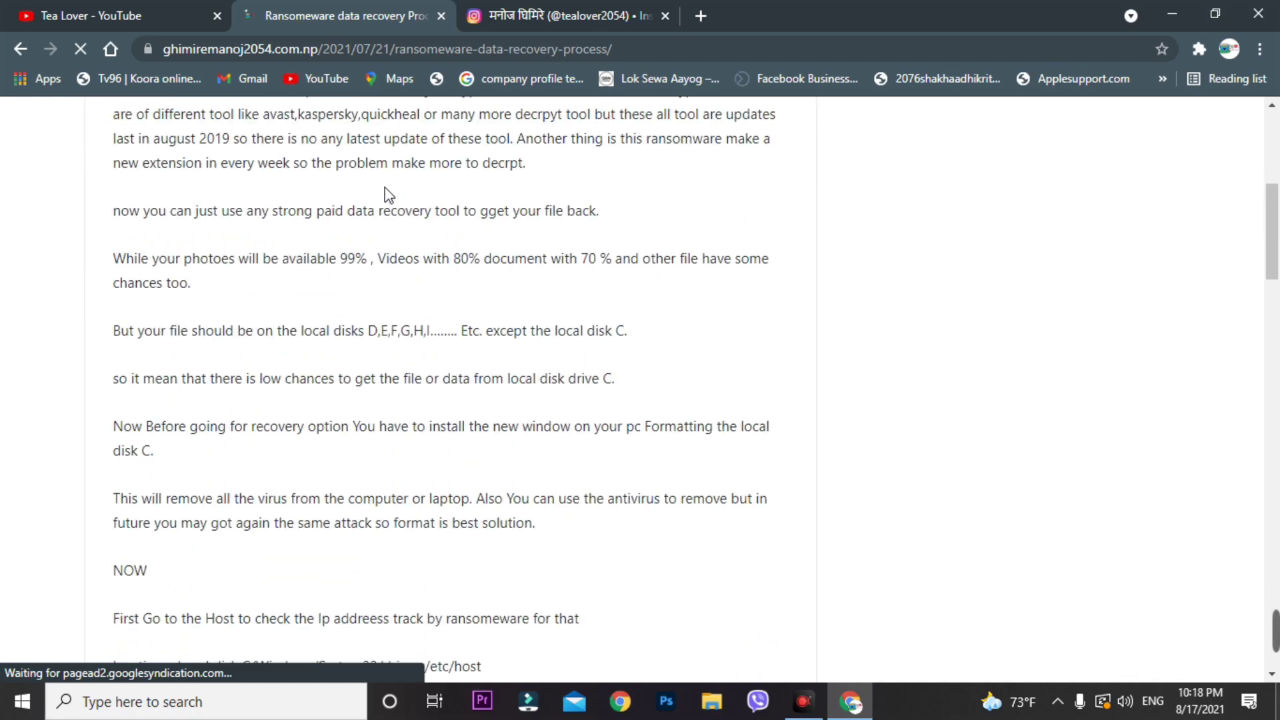
{"action": "scroll", "coordinate": [517, 361], "scroll_direction": "up", "scroll_amount": 5}
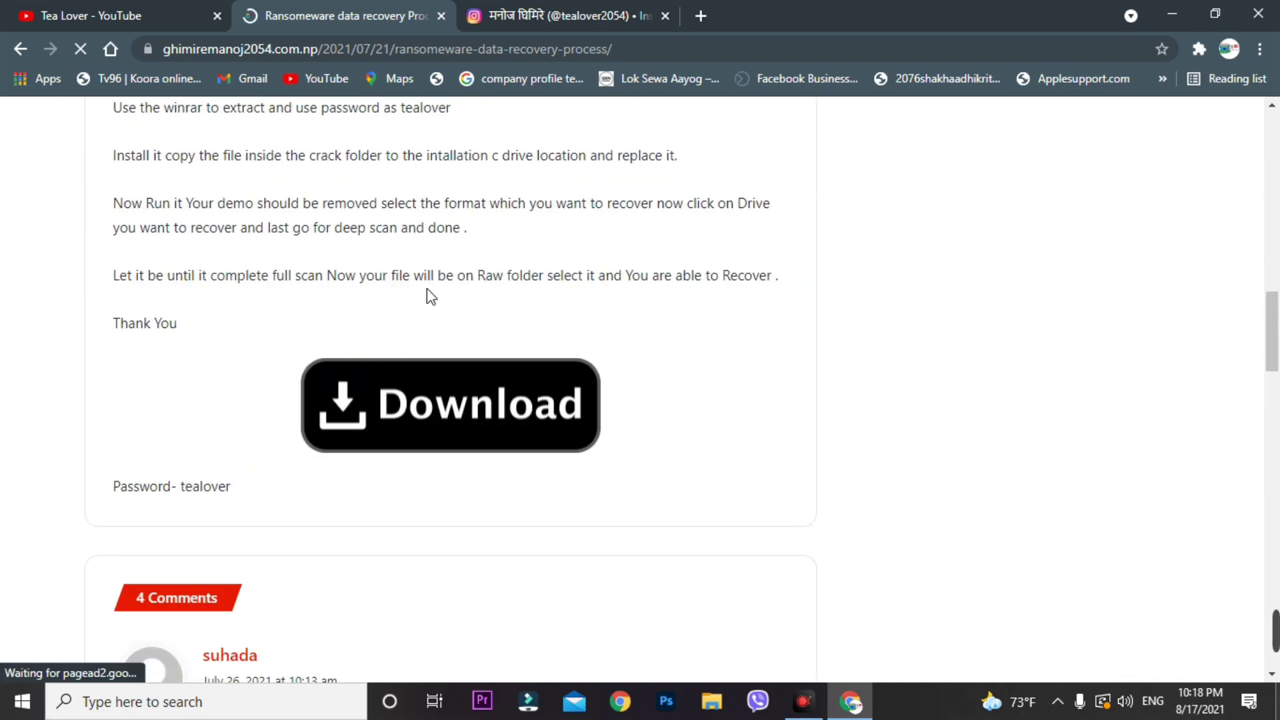
{"action": "left_click", "coordinate": [490, 416]}
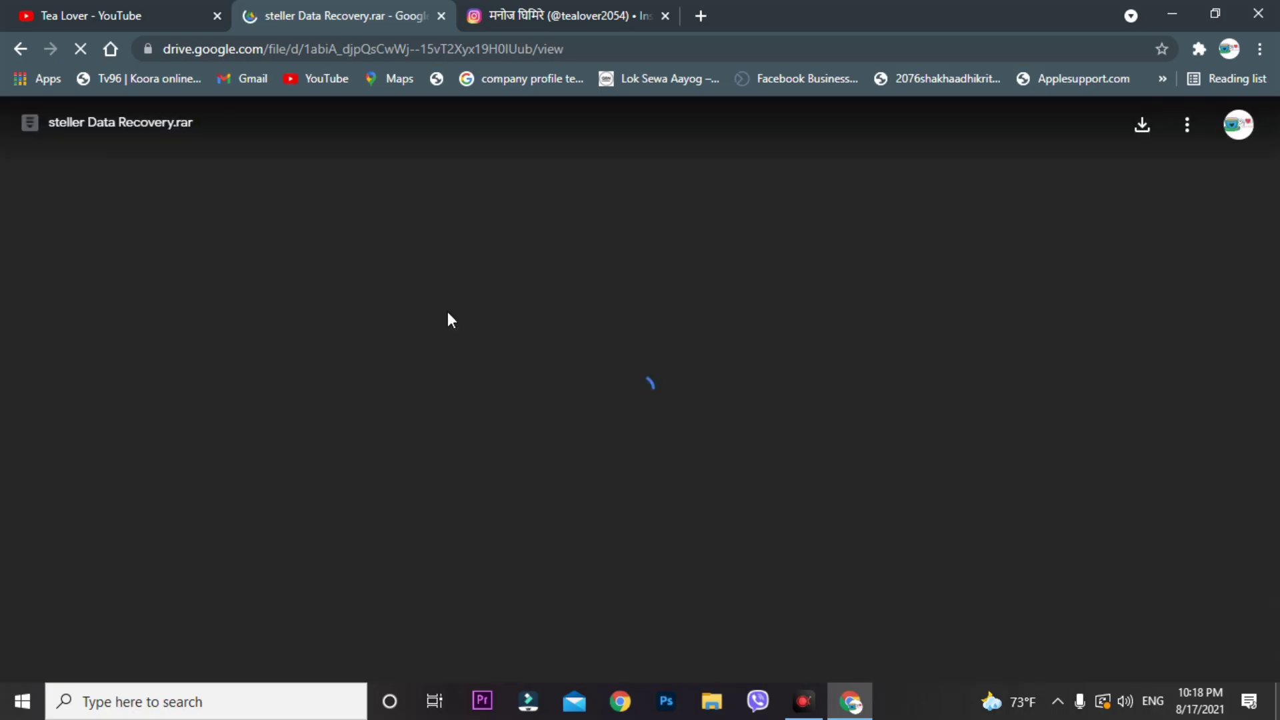
Download steller Data Recovery.rar despite the virus-scan warning, then return to the Instagram tab.
{"action": "left_click", "coordinate": [1145, 127]}
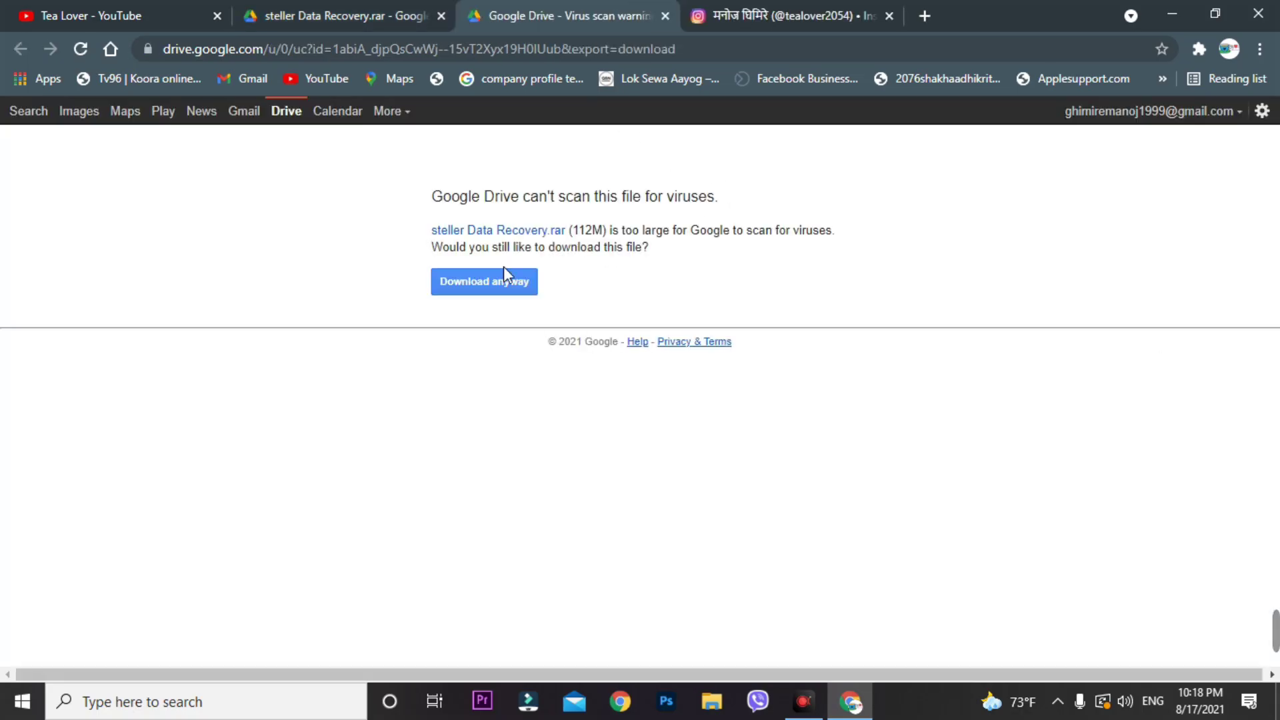
{"action": "left_click", "coordinate": [490, 287]}
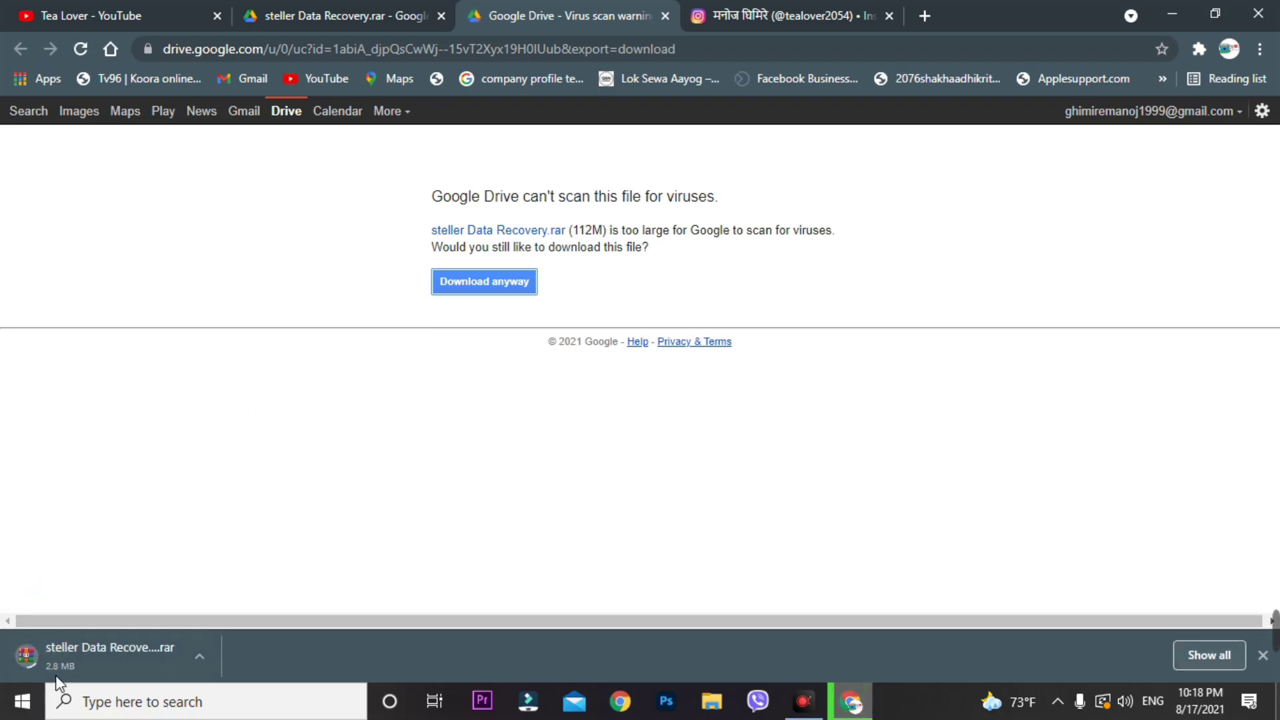
{"action": "key", "text": "ctrl+Tab"}
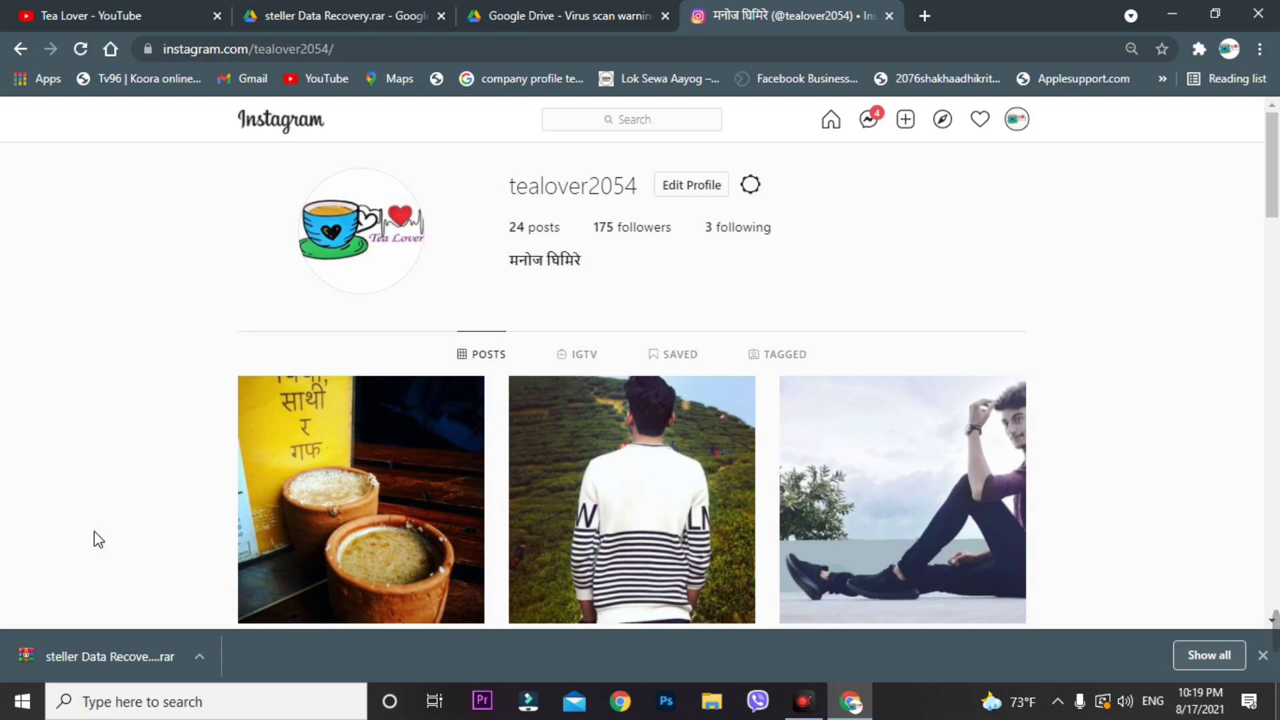
Open the downloaded archive in WinRAR and extract it to the Desktop.
{"action": "left_click", "coordinate": [133, 667]}
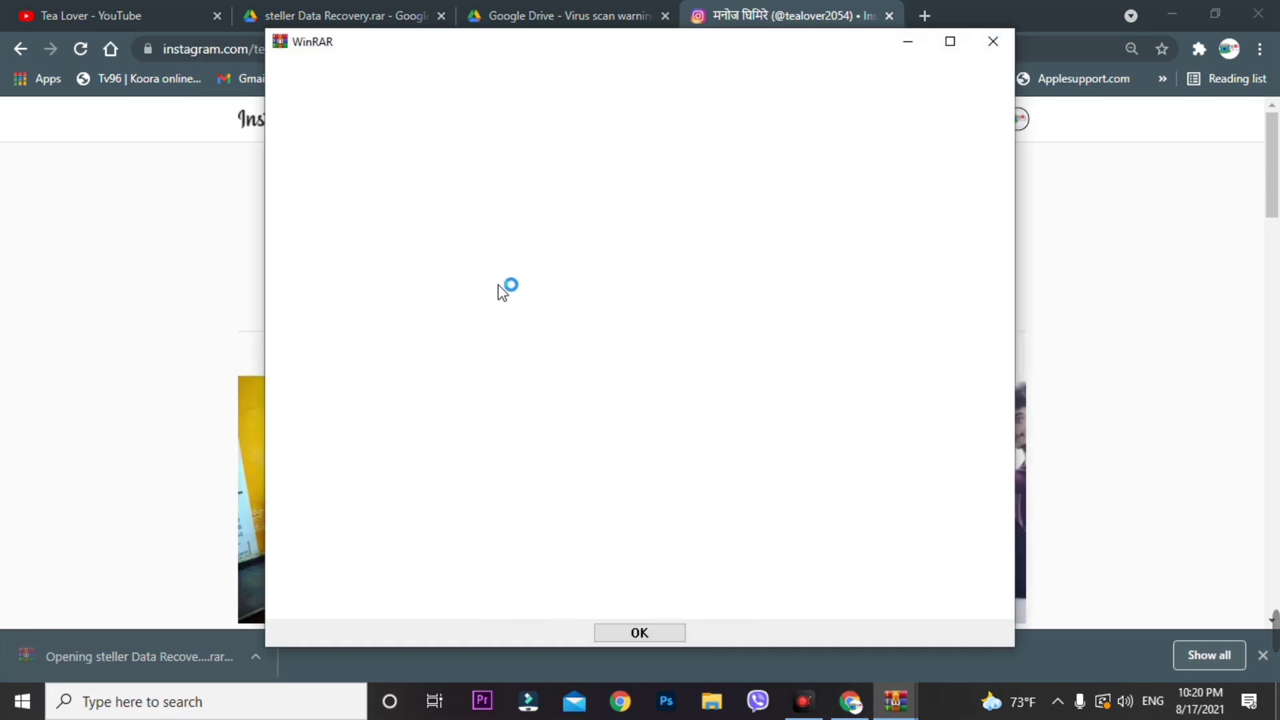
{"action": "left_click", "coordinate": [993, 41]}
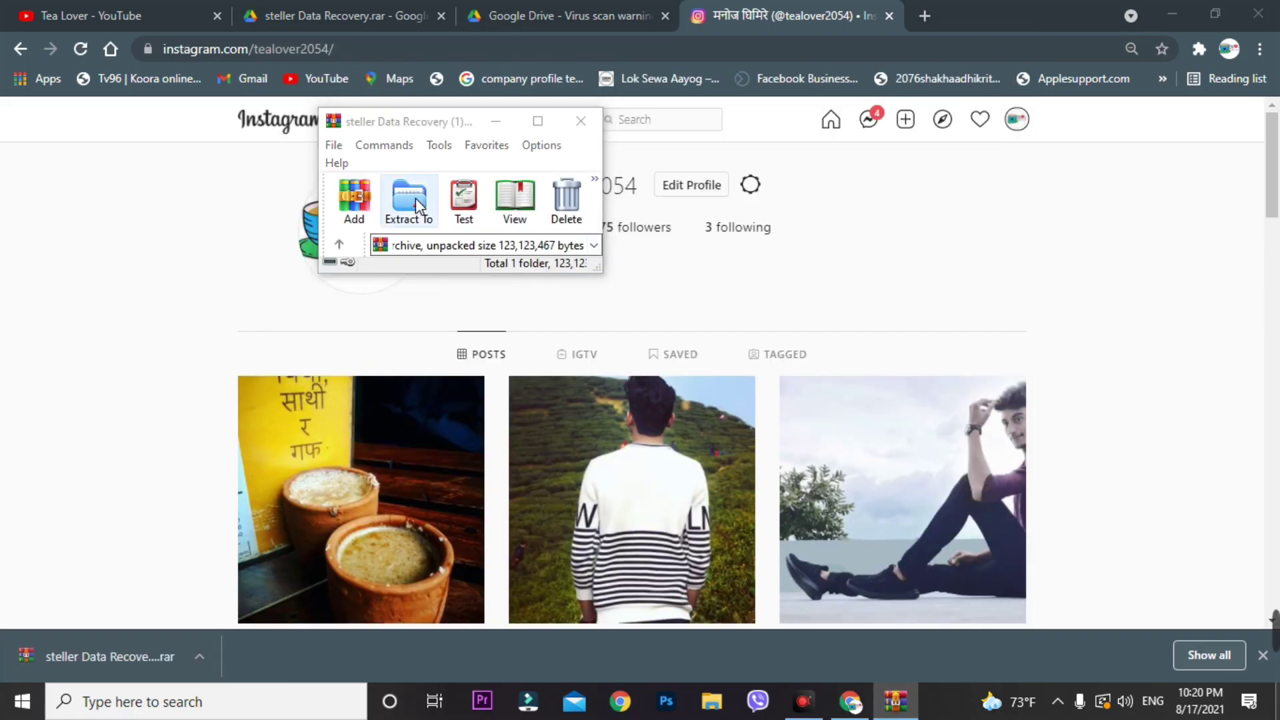
{"action": "left_click", "coordinate": [414, 198]}
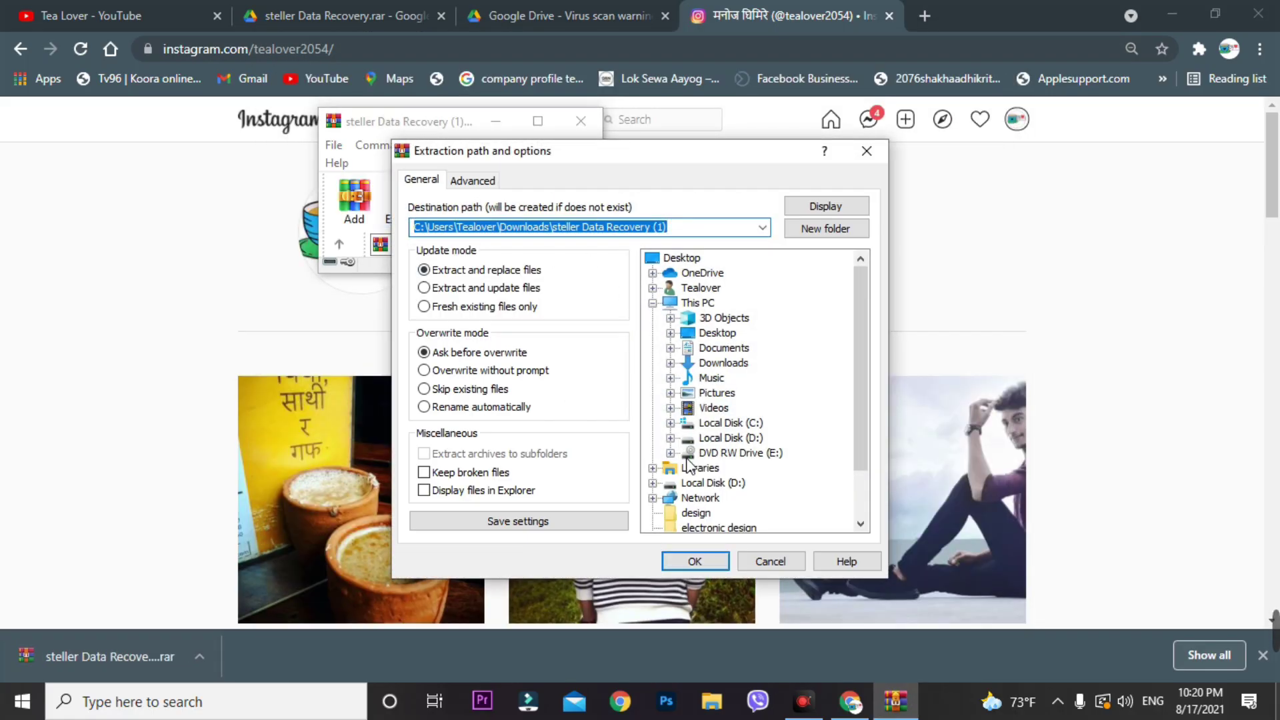
{"action": "left_click", "coordinate": [681, 258]}
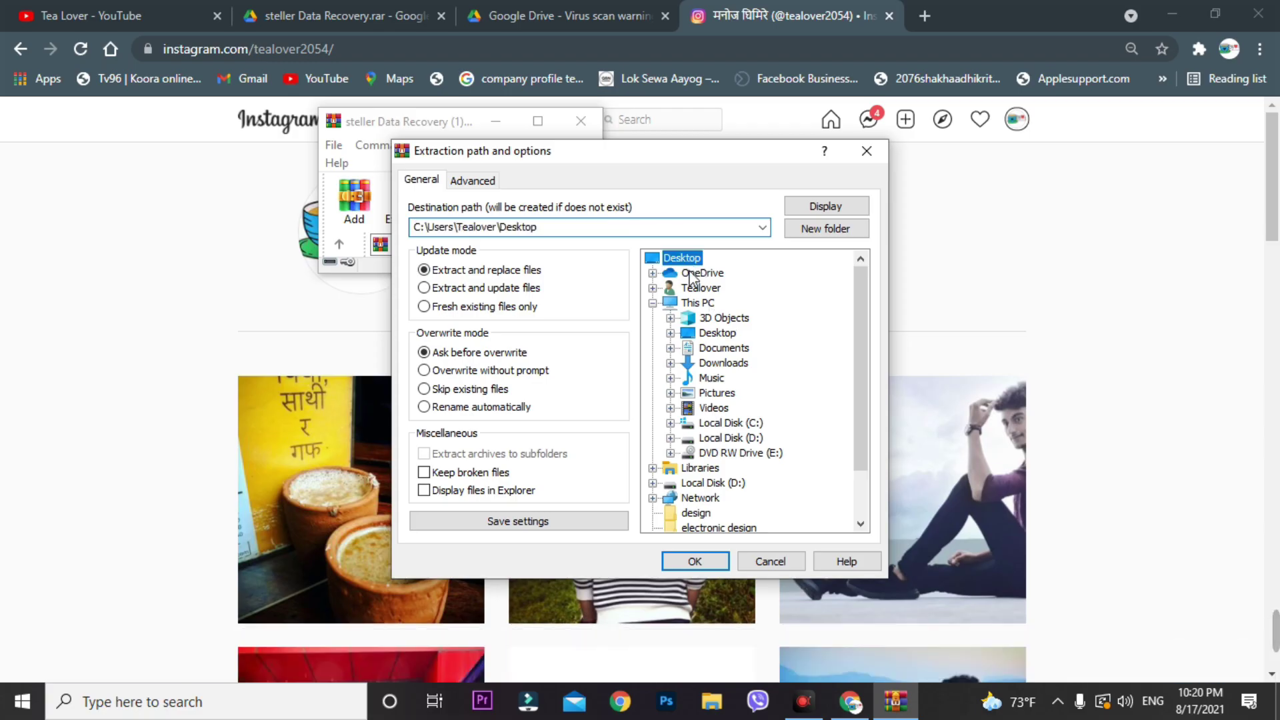
{"action": "left_click", "coordinate": [695, 561]}
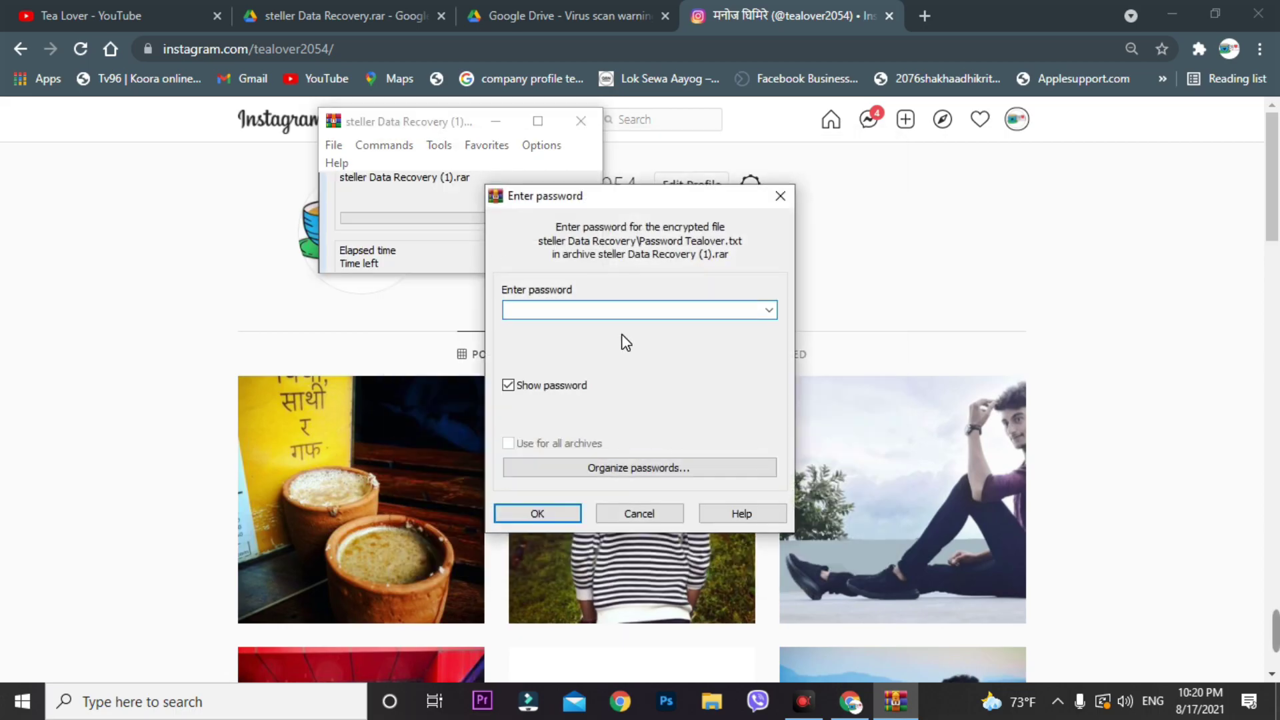
Find the archive password in the blog article and enter it to unlock extraction.
{"action": "left_click", "coordinate": [330, 8]}
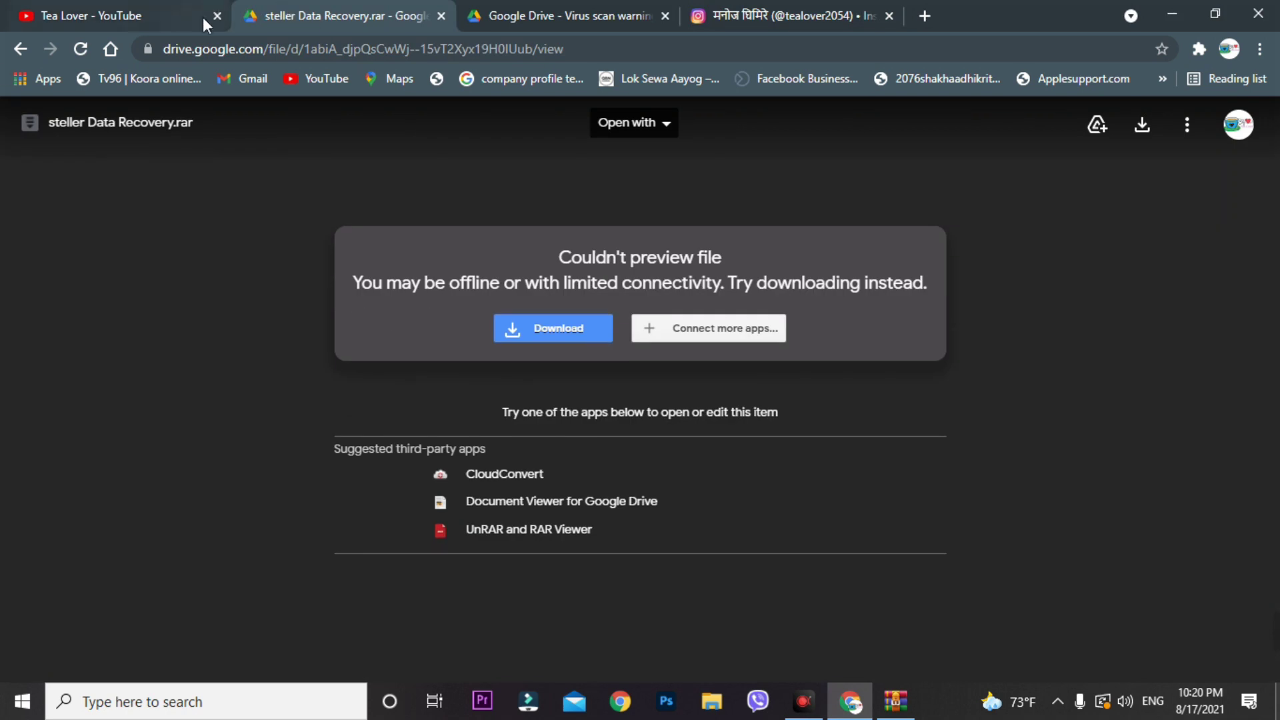
{"action": "left_click", "coordinate": [11, 50]}
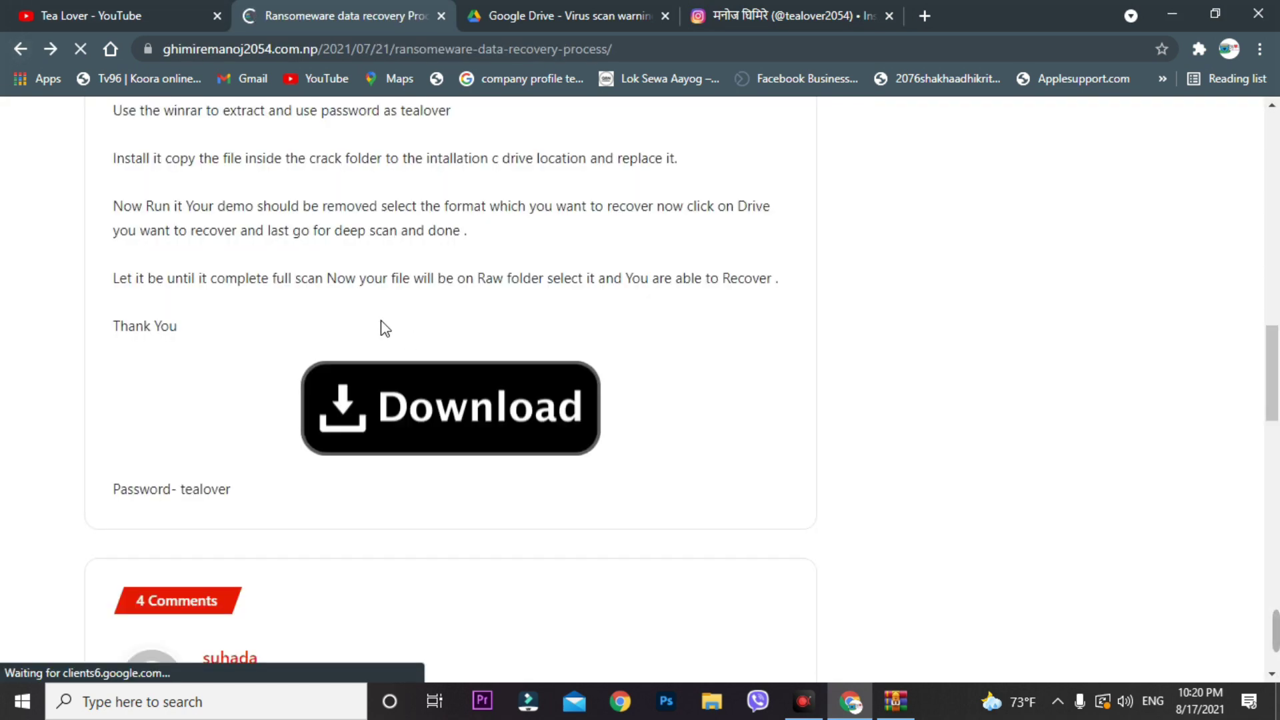
{"action": "scroll", "coordinate": [288, 294], "scroll_direction": "down", "scroll_amount": 2}
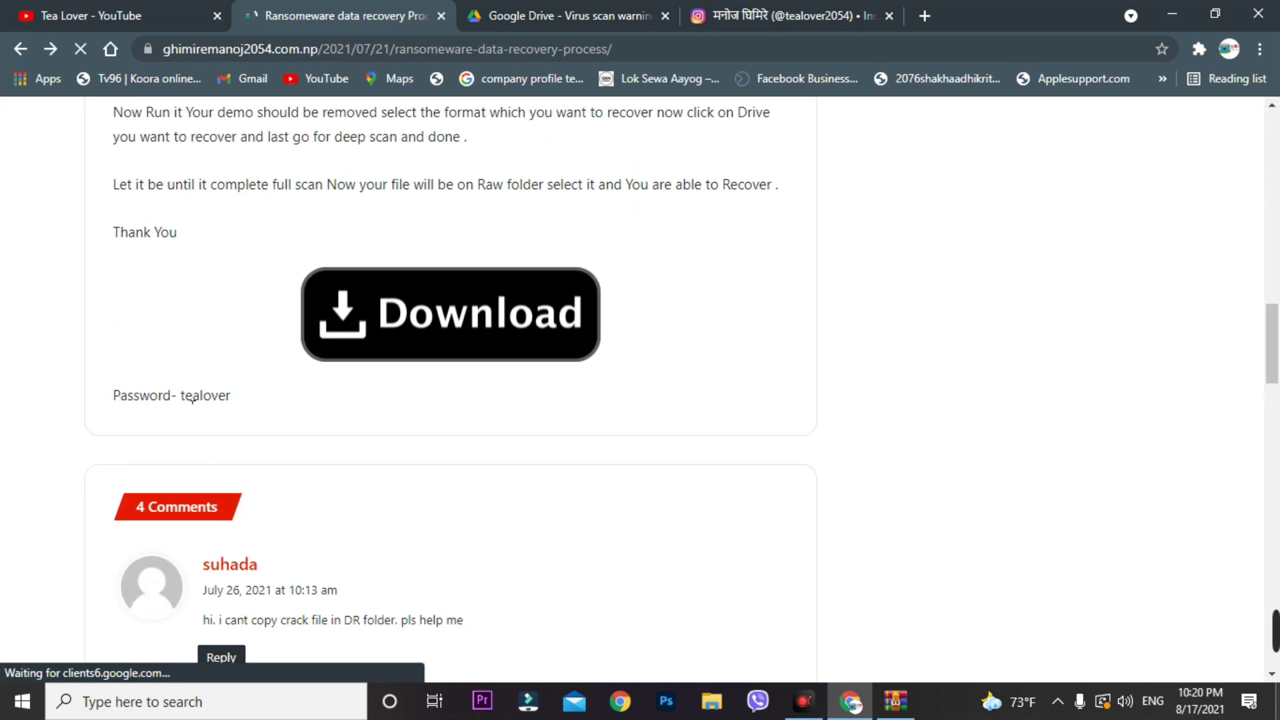
{"action": "double_click", "coordinate": [205, 396]}
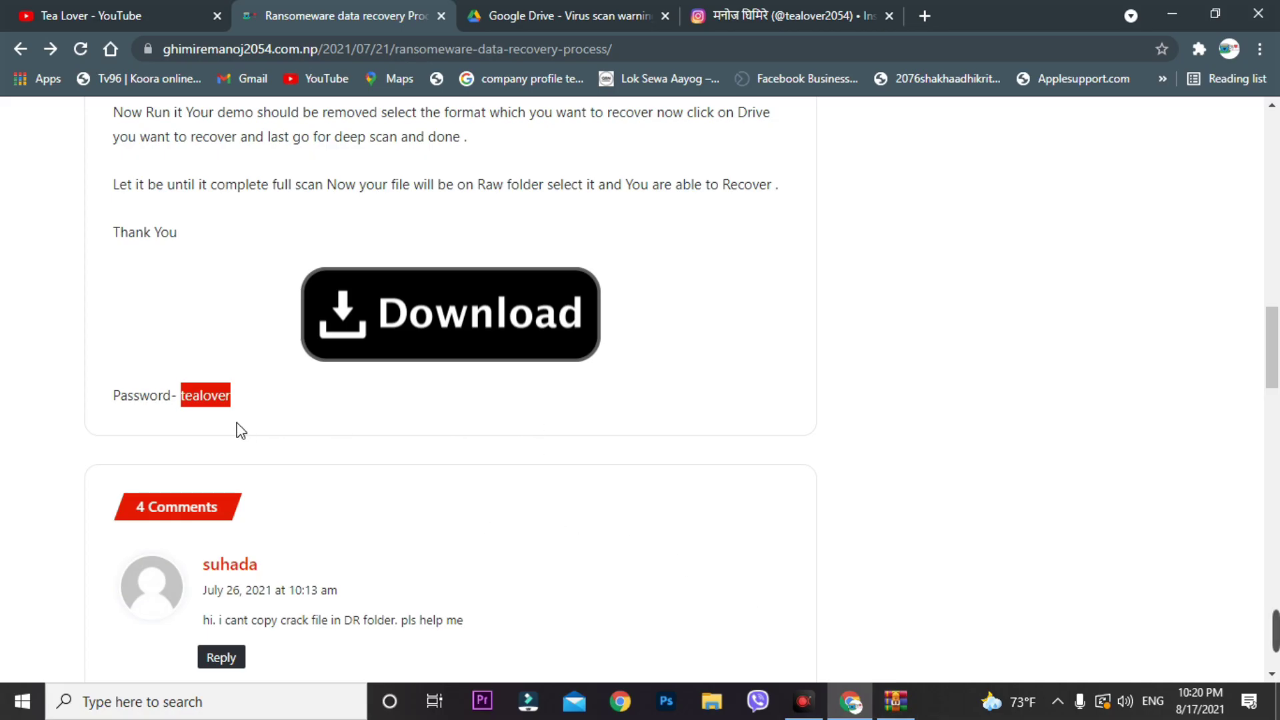
{"action": "left_click", "coordinate": [470, 472]}
{"action": "left_click", "coordinate": [895, 700]}
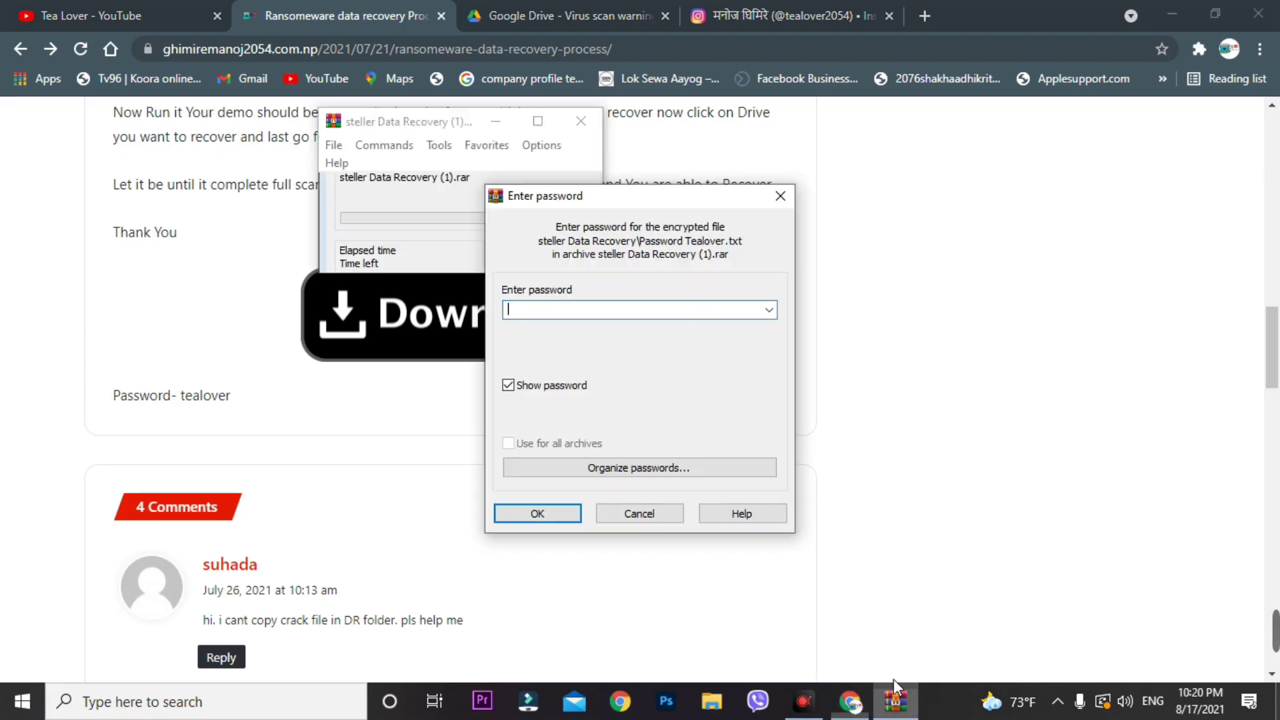
{"action": "type", "text": "tealover"}
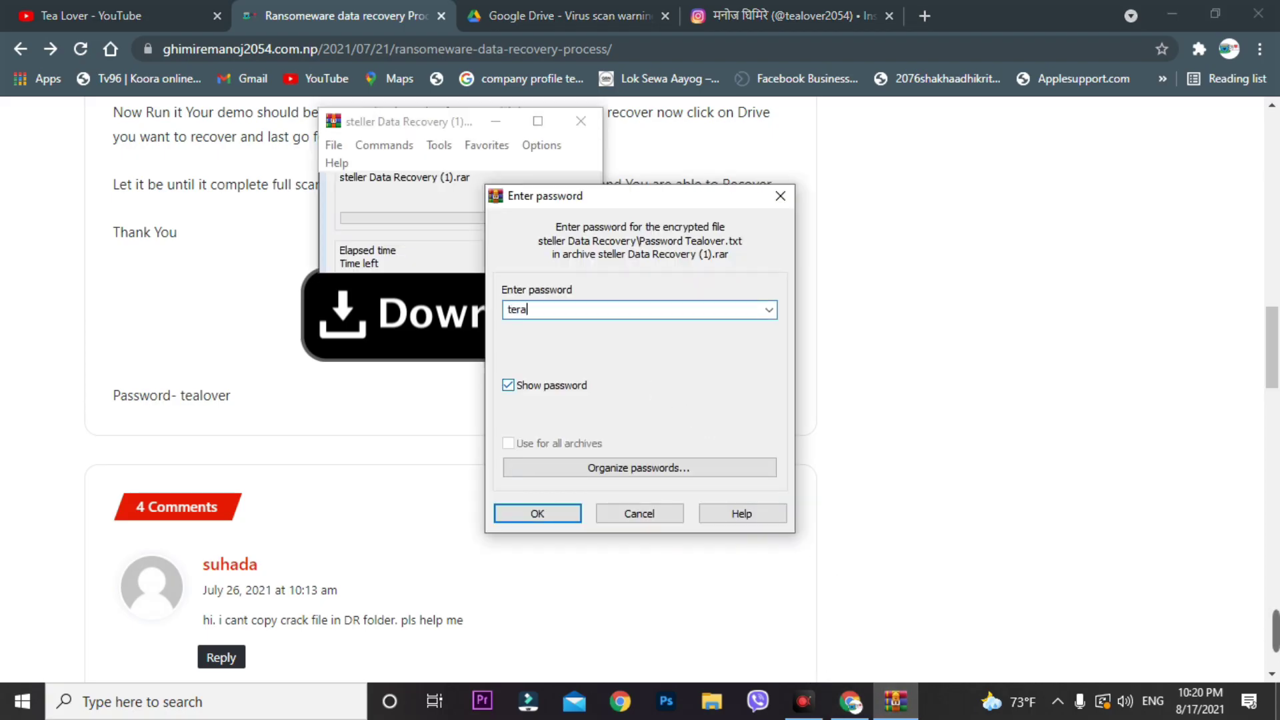
{"action": "left_click", "coordinate": [543, 514]}
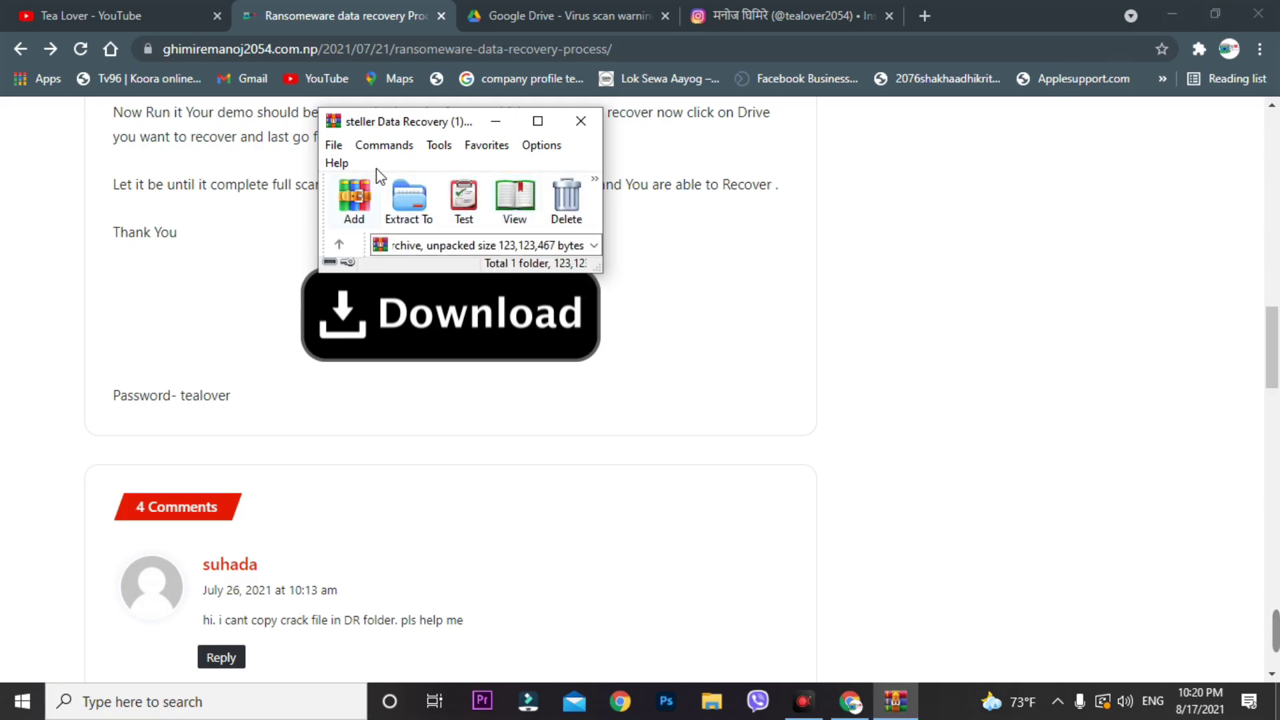
Place the extracted steller Data Recovery folder on the desktop and open its Stellar_Data_Recovery_Professional_9.0.0.5 subfolder.
{"action": "left_click", "coordinate": [581, 121]}
{"action": "left_click", "coordinate": [1173, 13]}
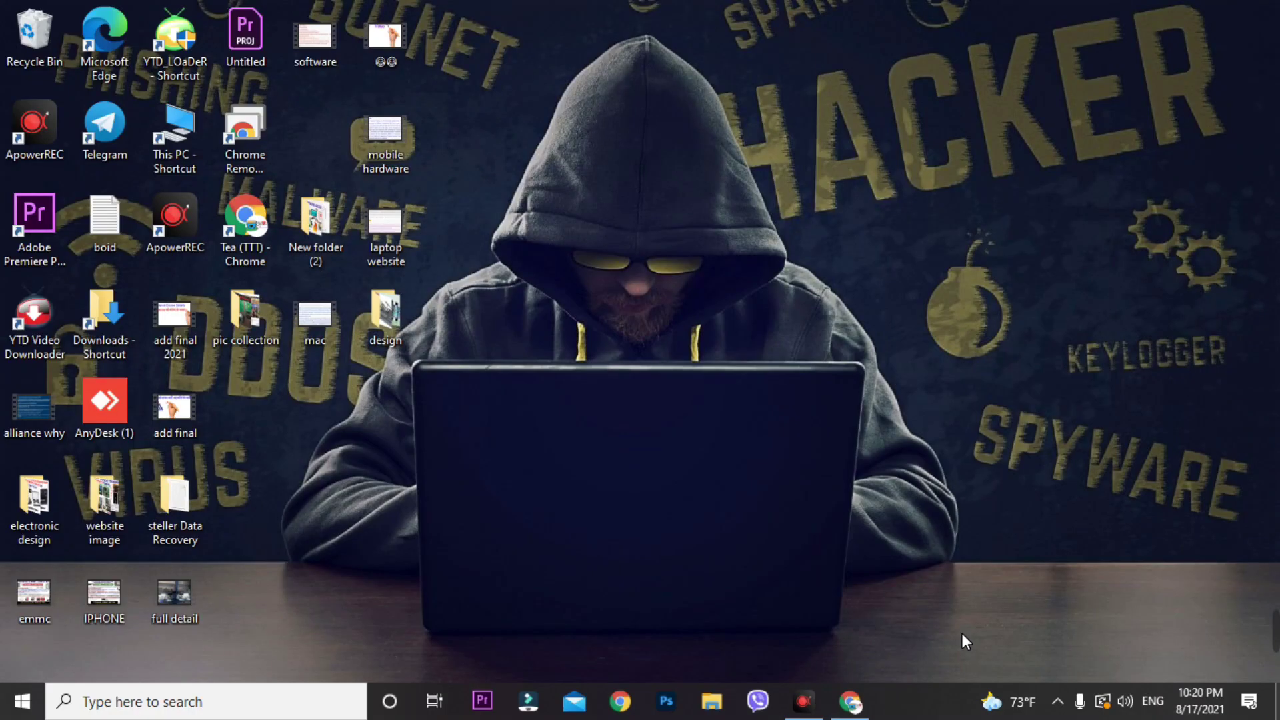
{"action": "left_click_drag", "start_coordinate": [191, 517], "coordinate": [675, 196]}
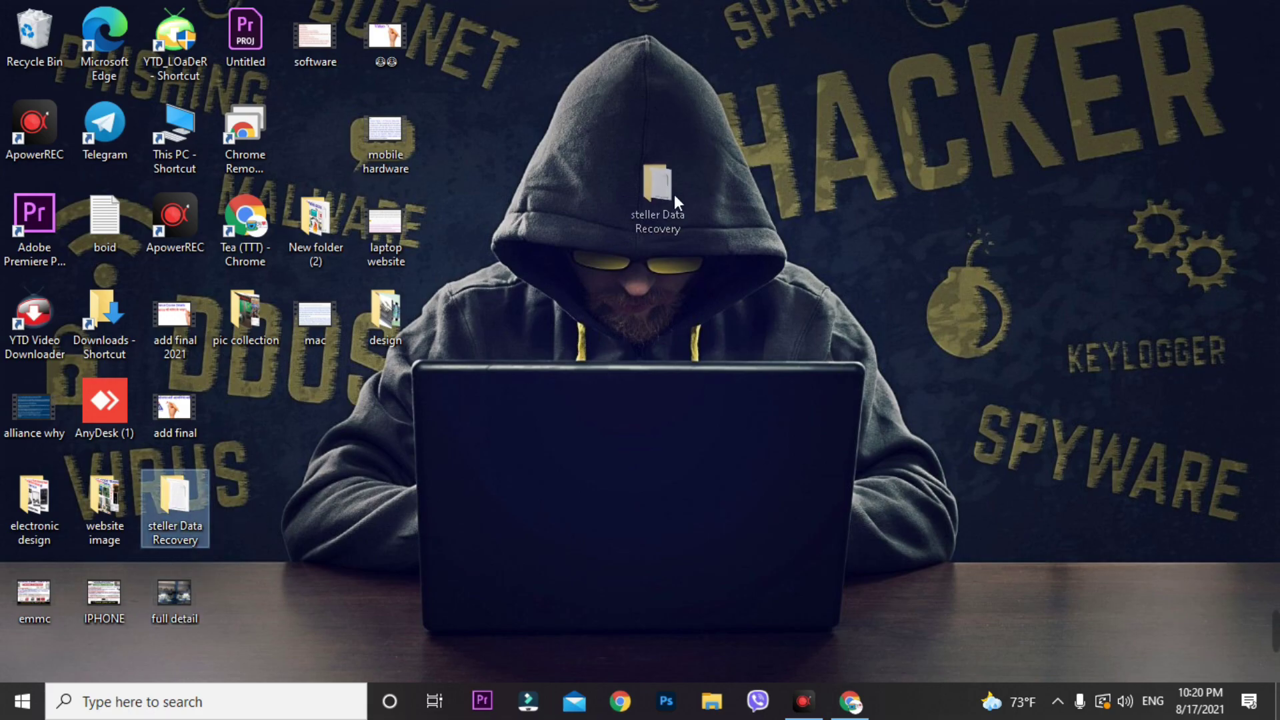
{"action": "left_click_drag", "start_coordinate": [668, 97], "coordinate": [666, 140]}
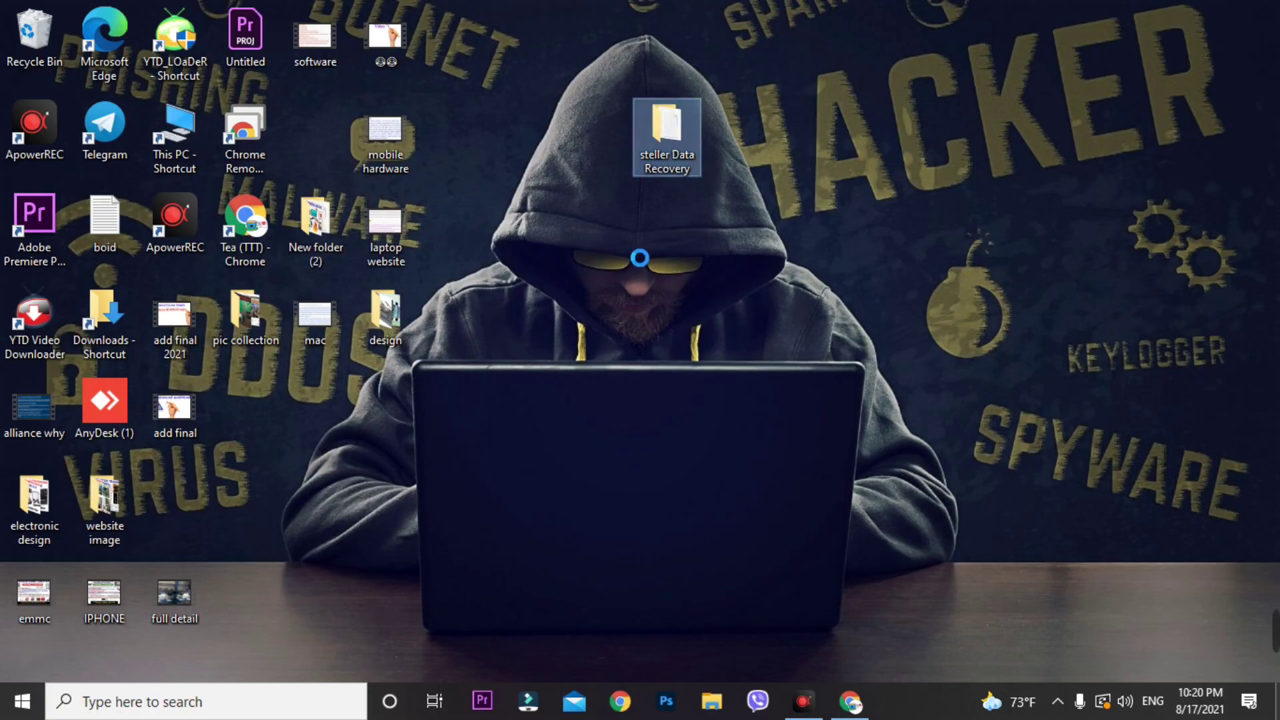
{"action": "double_click", "coordinate": [673, 133]}
{"action": "left_click", "coordinate": [1064, 63]}
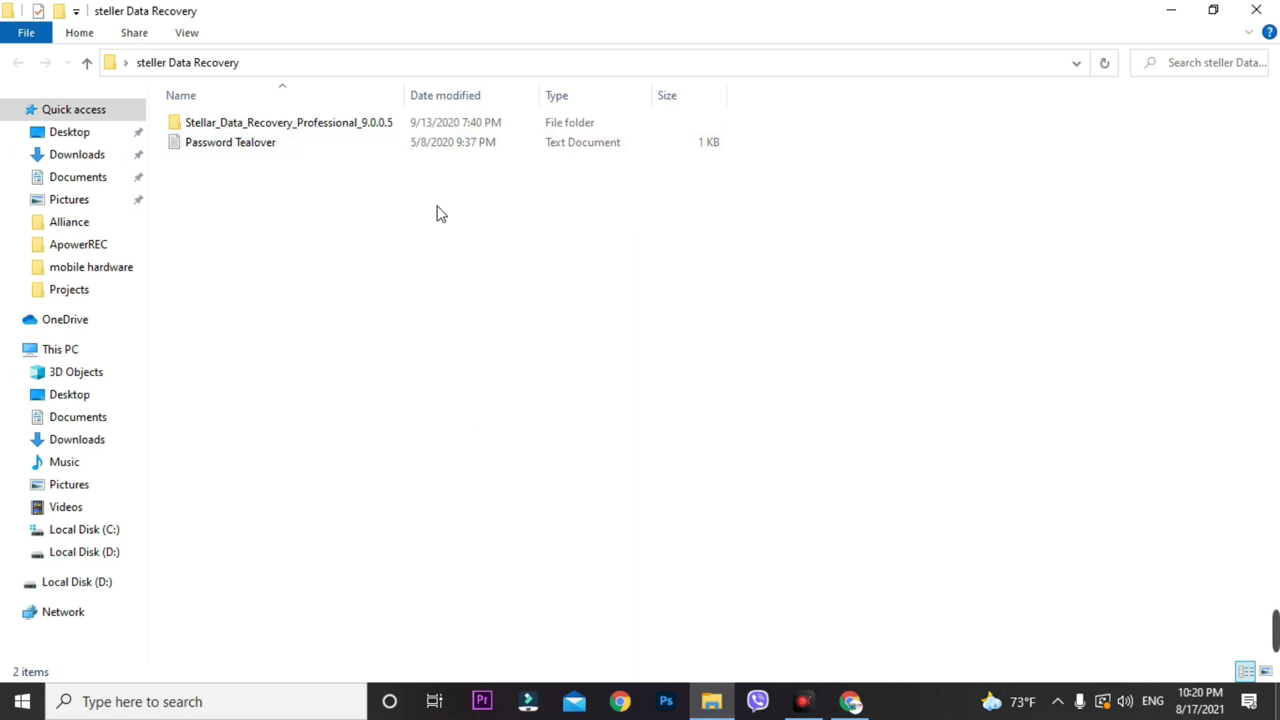
{"action": "double_click", "coordinate": [385, 126]}
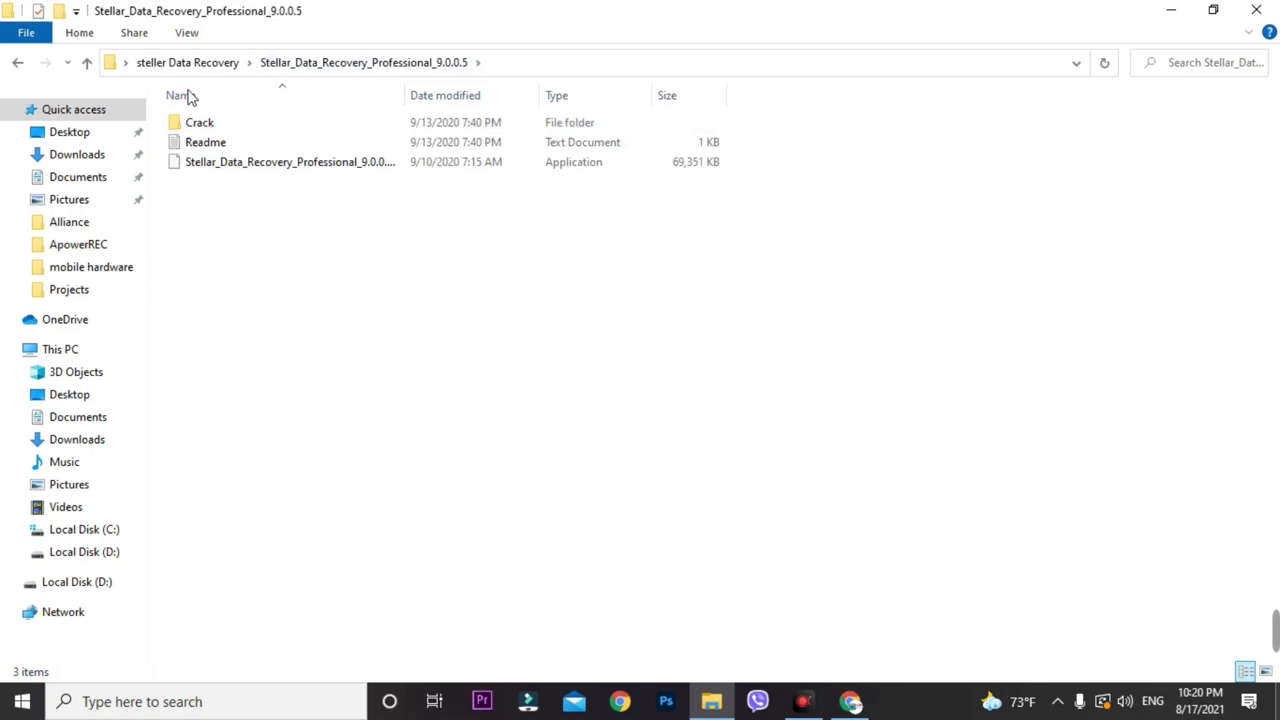
Run the Stellar Data Recovery installer, accepting the licence and default pages through to installation.
{"action": "double_click", "coordinate": [199, 170]}
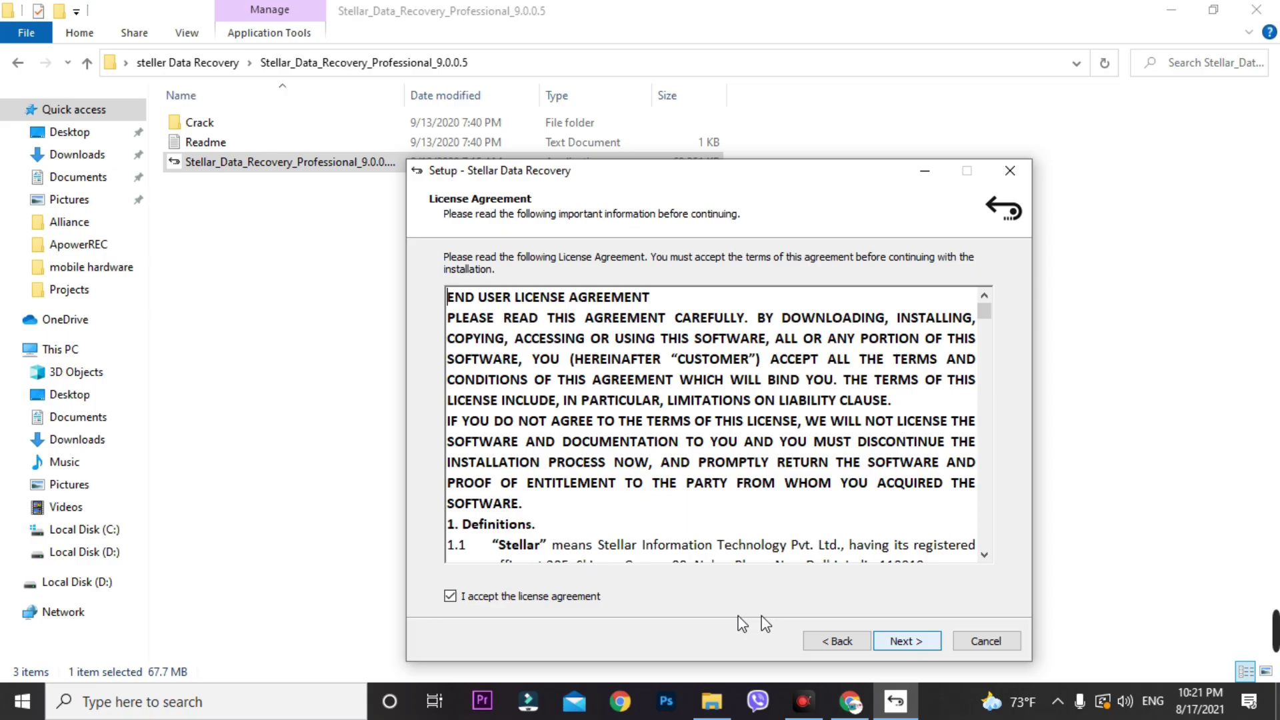
{"action": "left_click", "coordinate": [914, 643]}
{"action": "left_click", "coordinate": [915, 644]}
{"action": "left_click", "coordinate": [913, 643]}
{"action": "left_click", "coordinate": [914, 644]}
{"action": "left_click", "coordinate": [915, 644]}
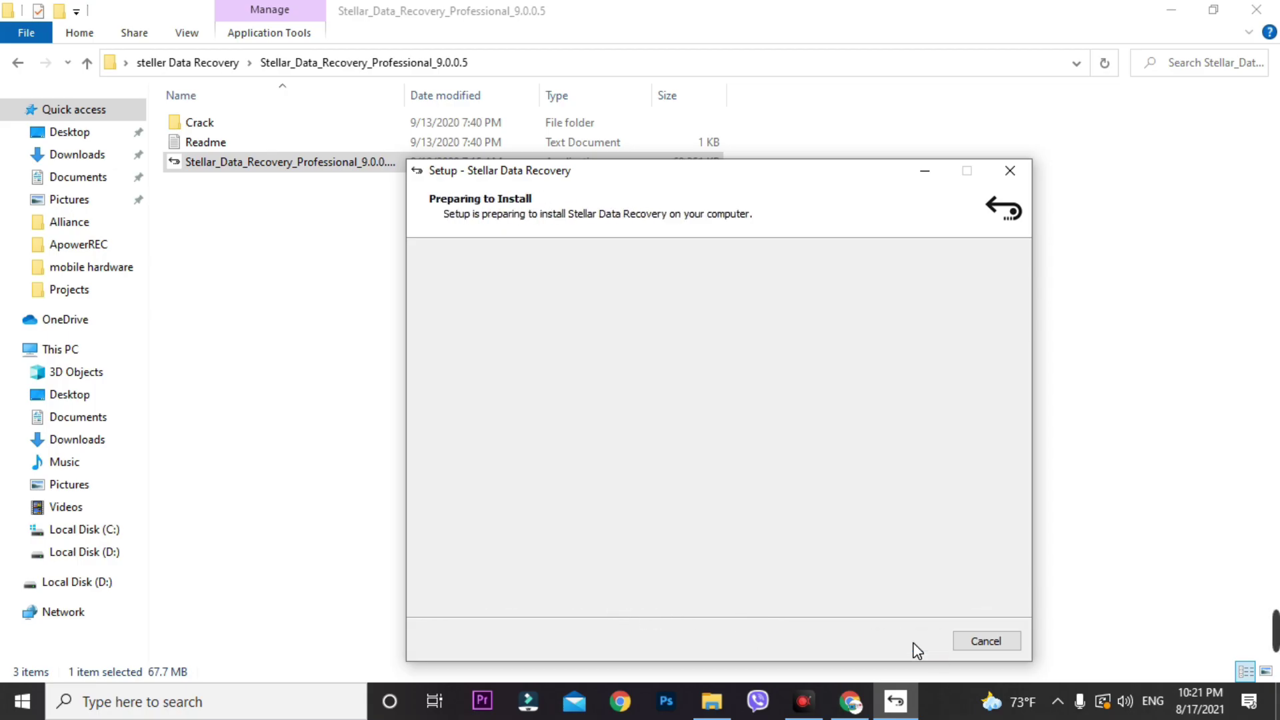
{"action": "left_click_drag", "start_coordinate": [595, 179], "coordinate": [580, 146]}
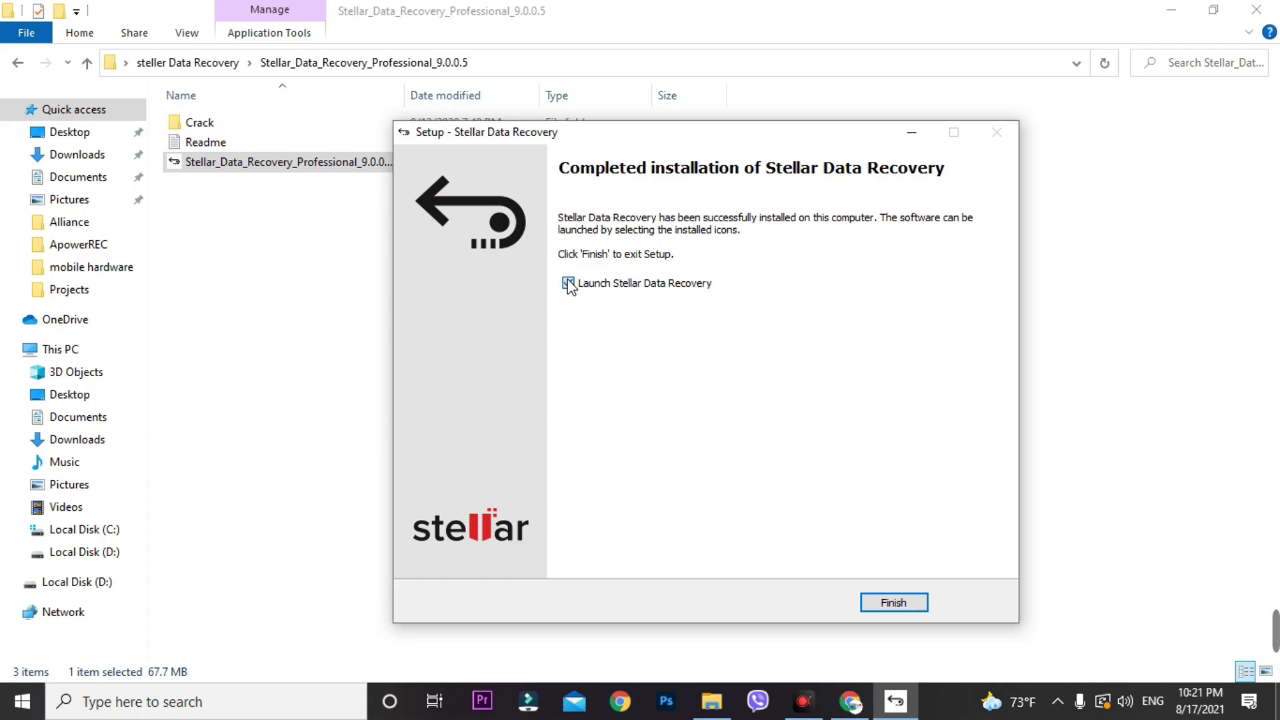
Finish setup and browse into the Crack\x64 folder and its DR subfolder.
{"action": "left_click", "coordinate": [891, 606]}
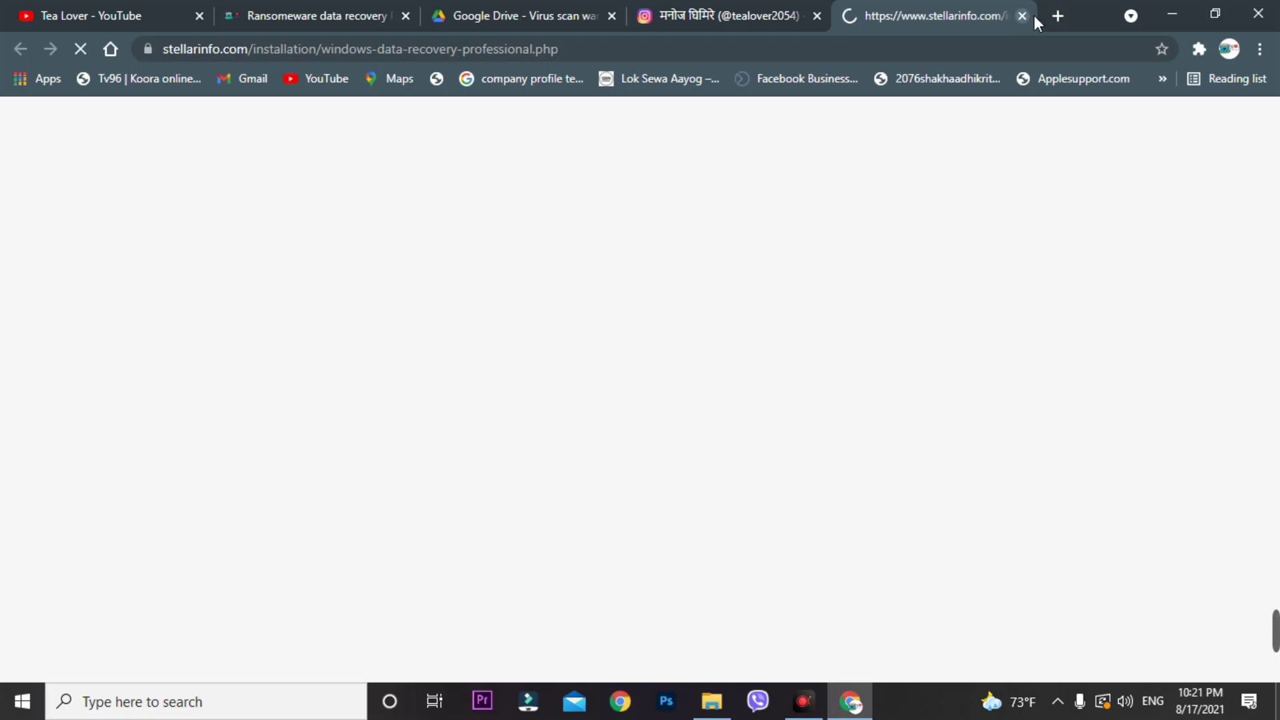
{"action": "key", "text": "alt+Tab"}
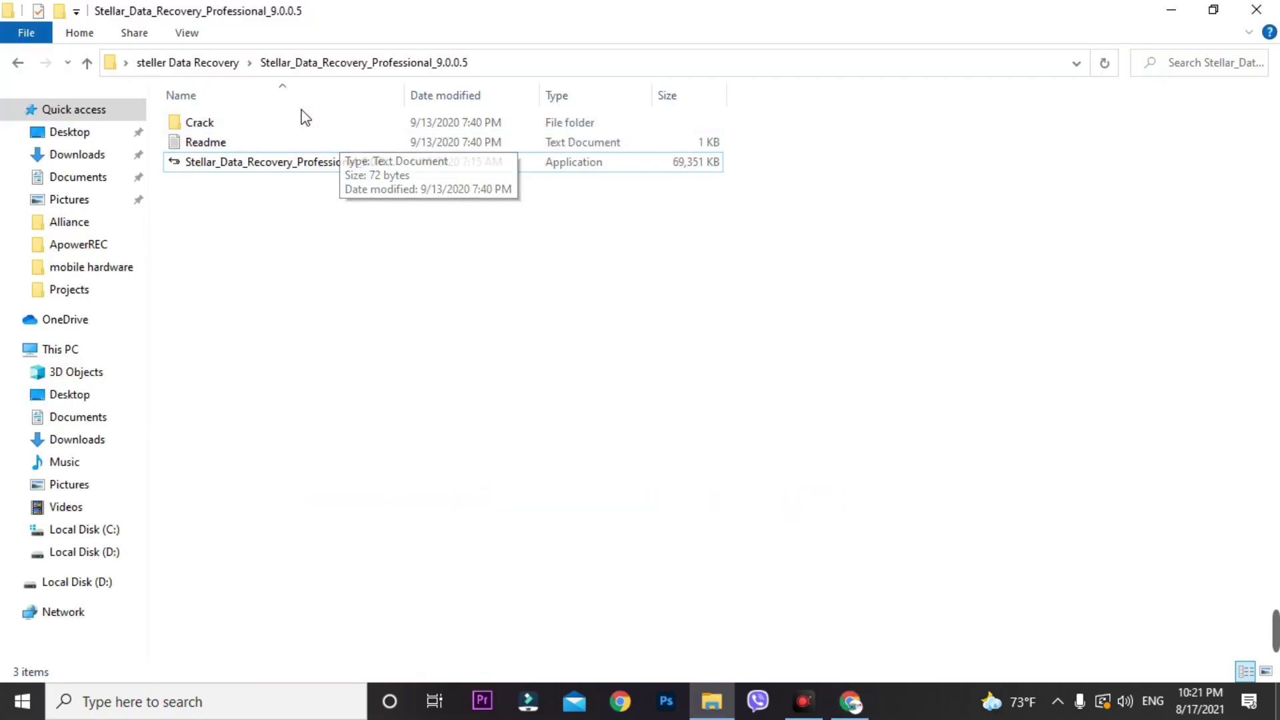
{"action": "double_click", "coordinate": [301, 122]}
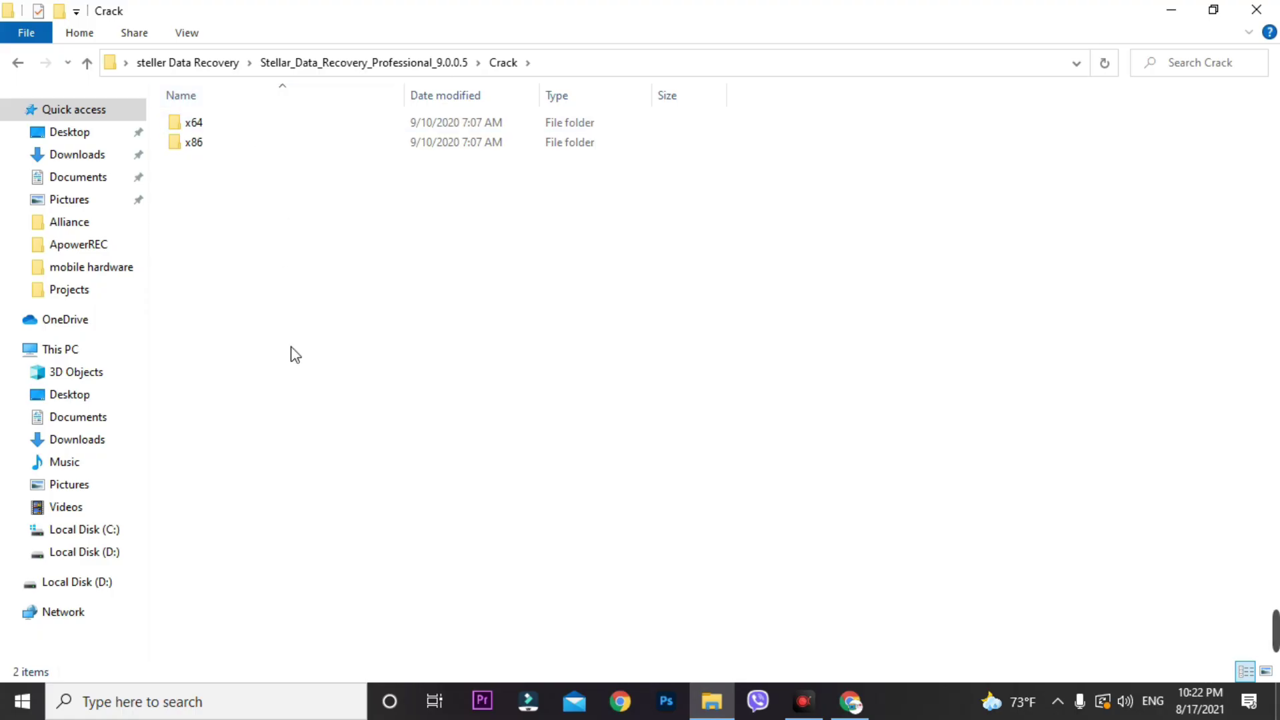
{"action": "double_click", "coordinate": [231, 118]}
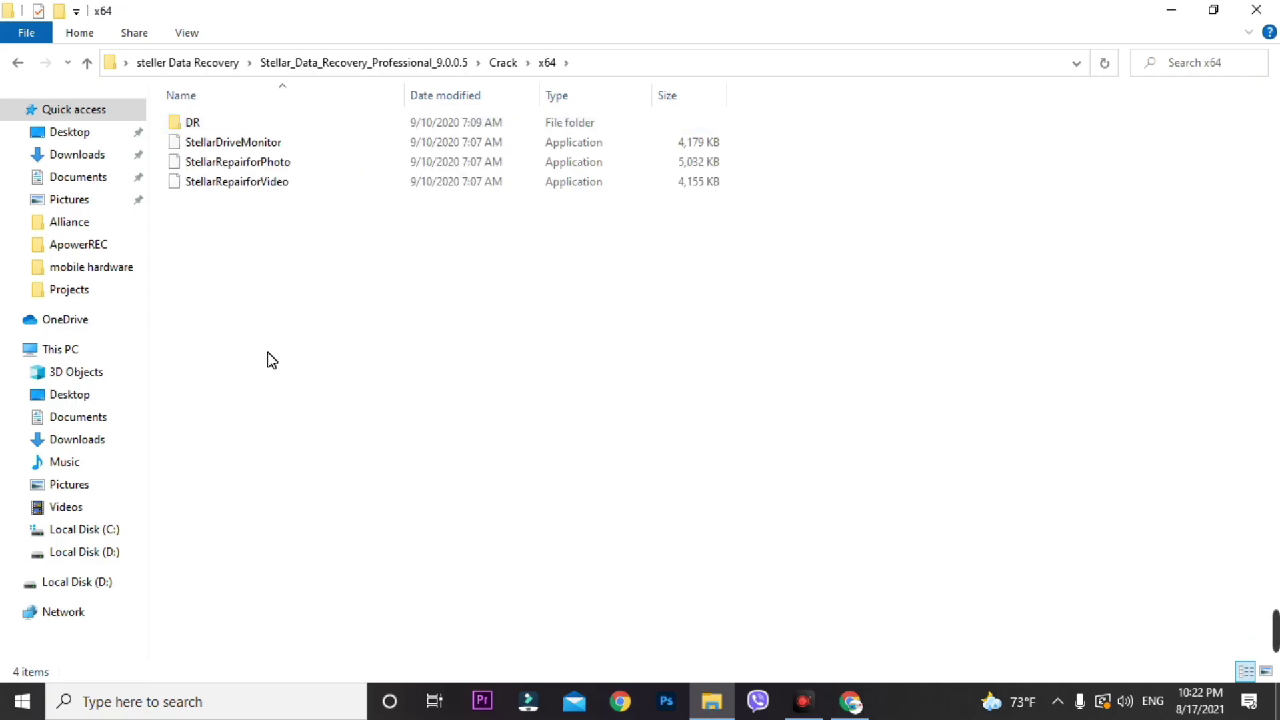
{"action": "left_click_drag", "start_coordinate": [270, 313], "coordinate": [272, 148]}
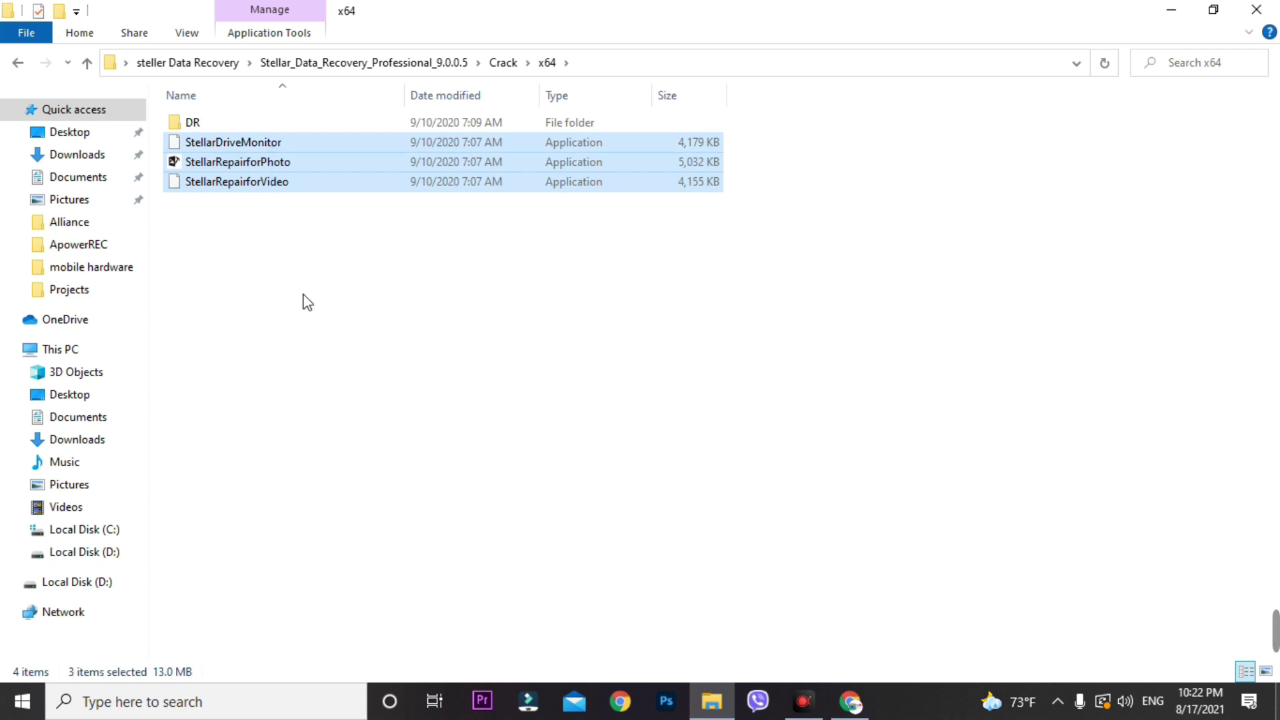
{"action": "left_click", "coordinate": [302, 292]}
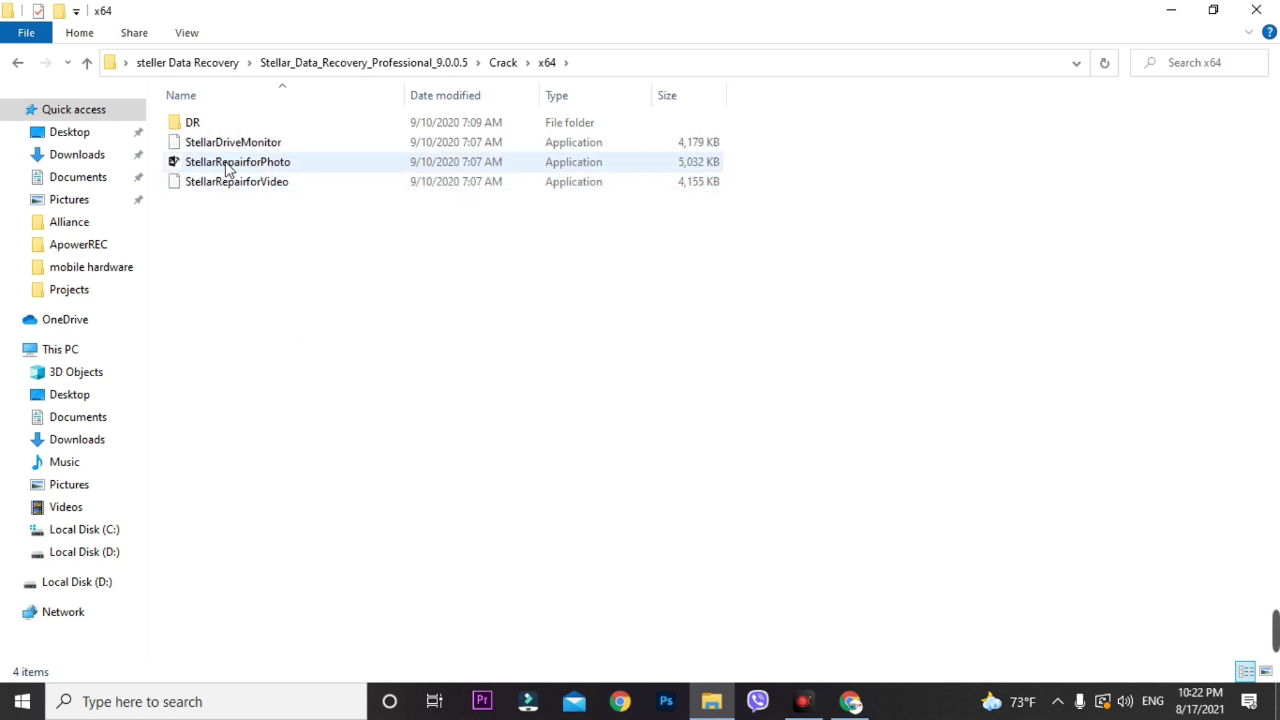
{"action": "left_click", "coordinate": [229, 126]}
{"action": "double_click", "coordinate": [229, 126]}
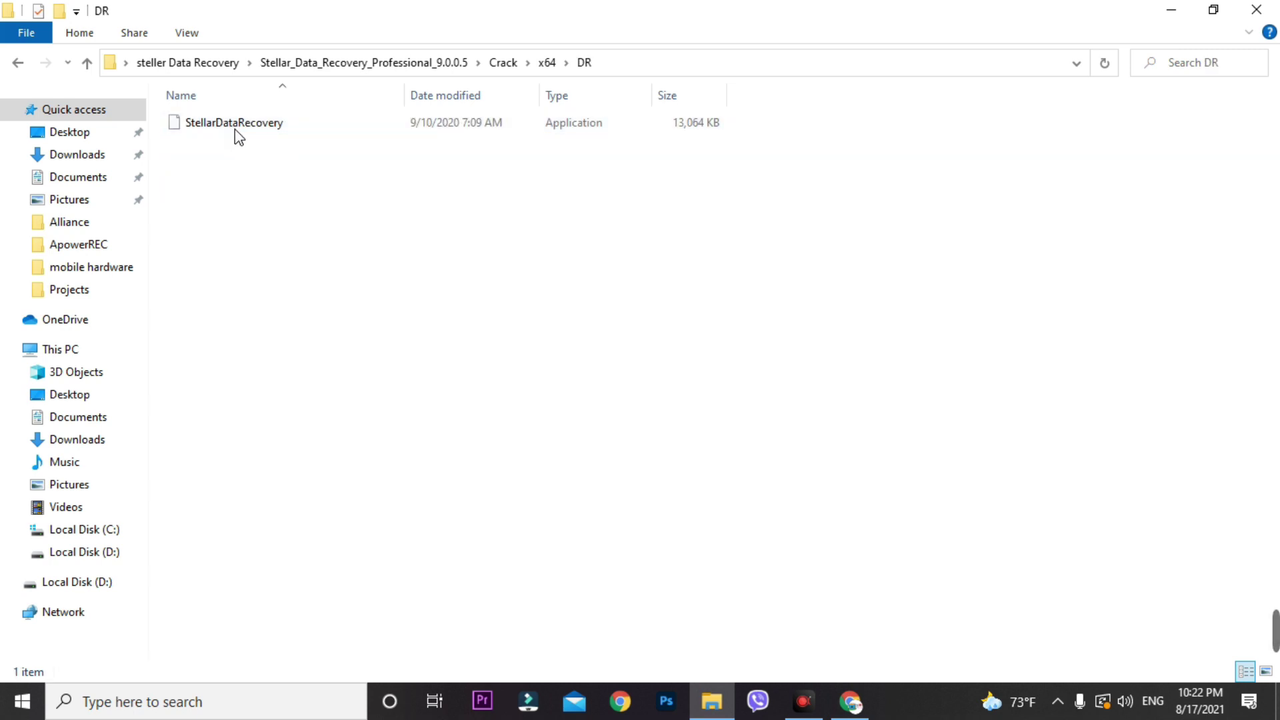
Copy StellarDataRecovery from the DR subfolder up into the x64 folder.
{"action": "double_click", "coordinate": [232, 125]}
{"action": "right_click", "coordinate": [230, 124]}
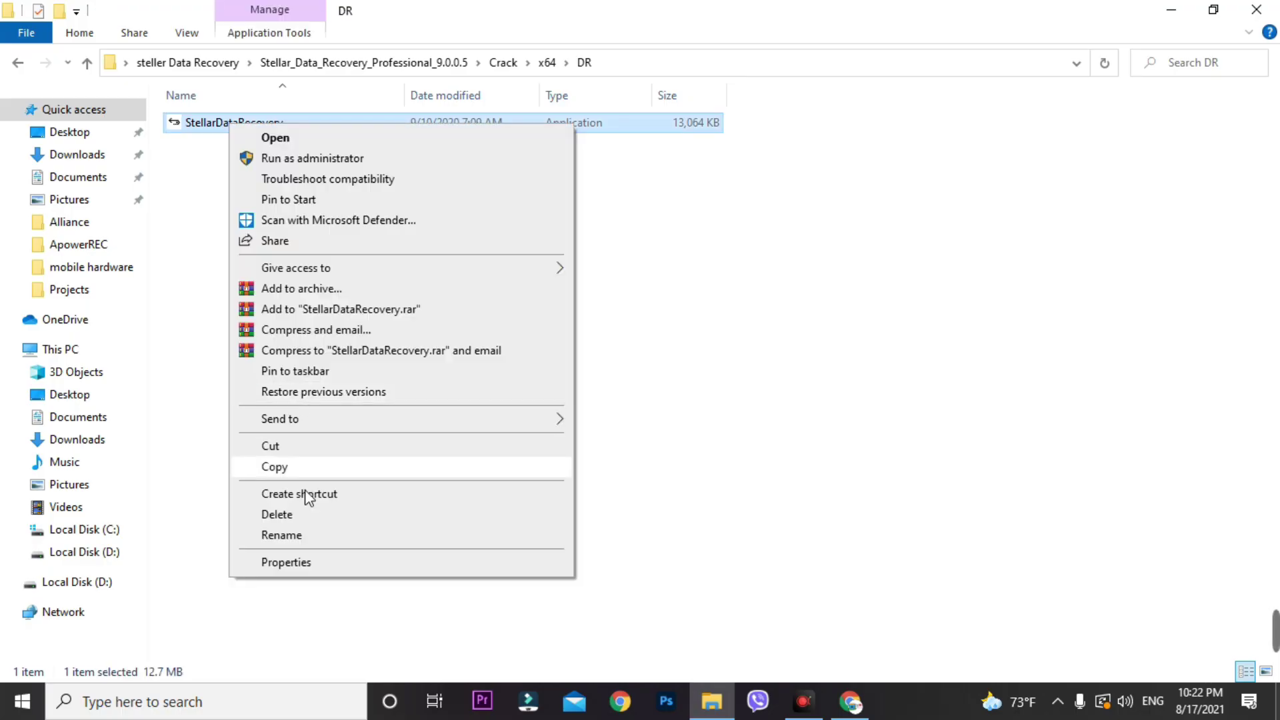
{"action": "left_click", "coordinate": [298, 467]}
{"action": "left_click", "coordinate": [87, 62]}
{"action": "right_click", "coordinate": [273, 222]}
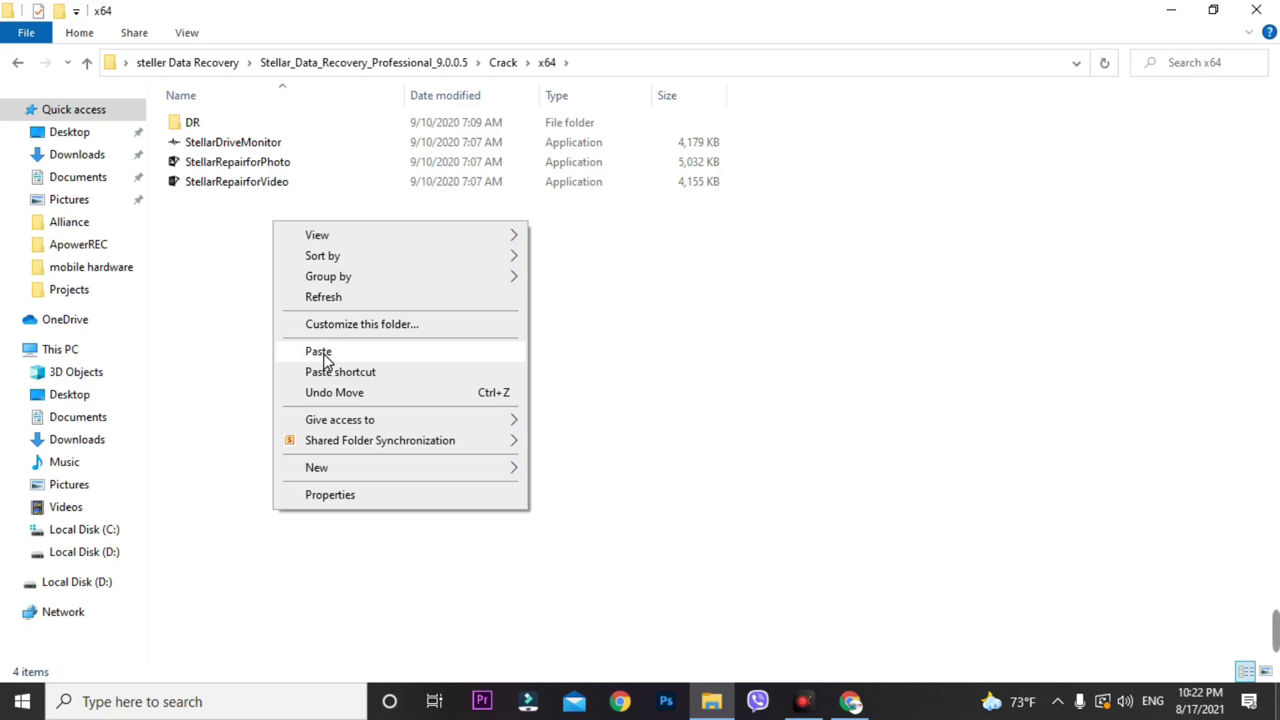
{"action": "left_click", "coordinate": [324, 354]}
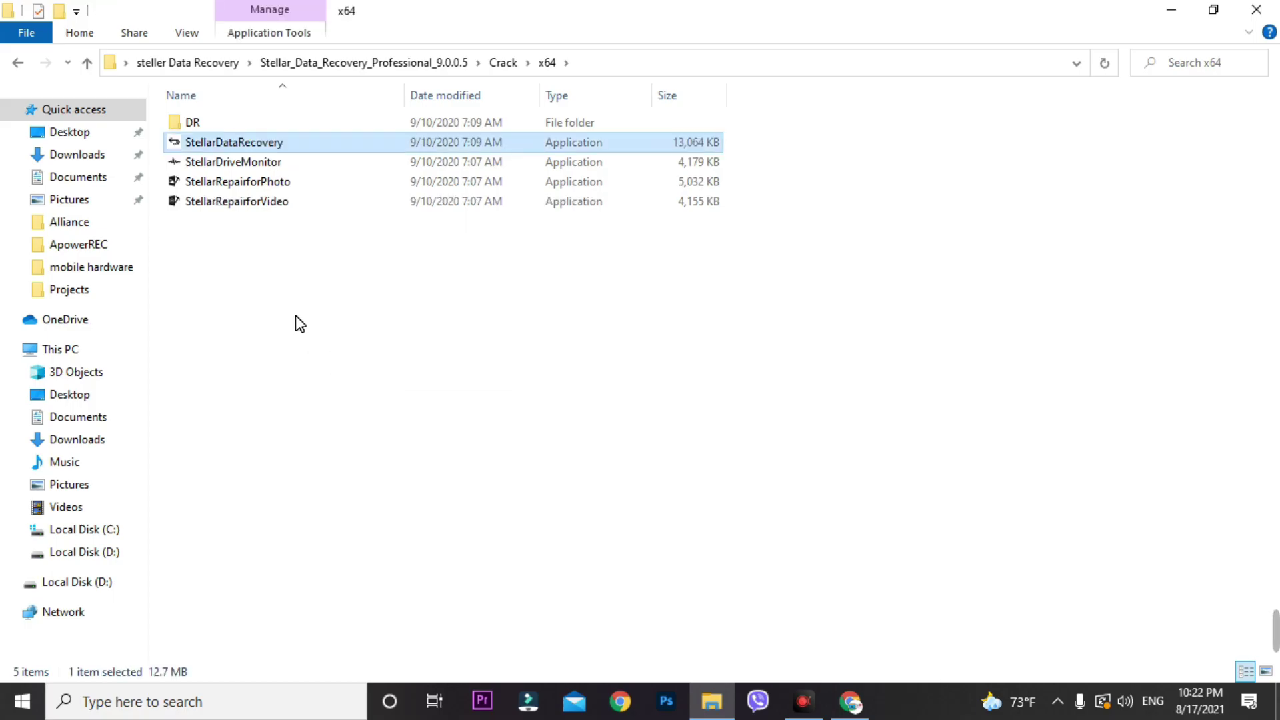
Copy all four x64 application files and open the installed program's folder from its desktop shortcut.
{"action": "left_click_drag", "start_coordinate": [248, 322], "coordinate": [226, 148]}
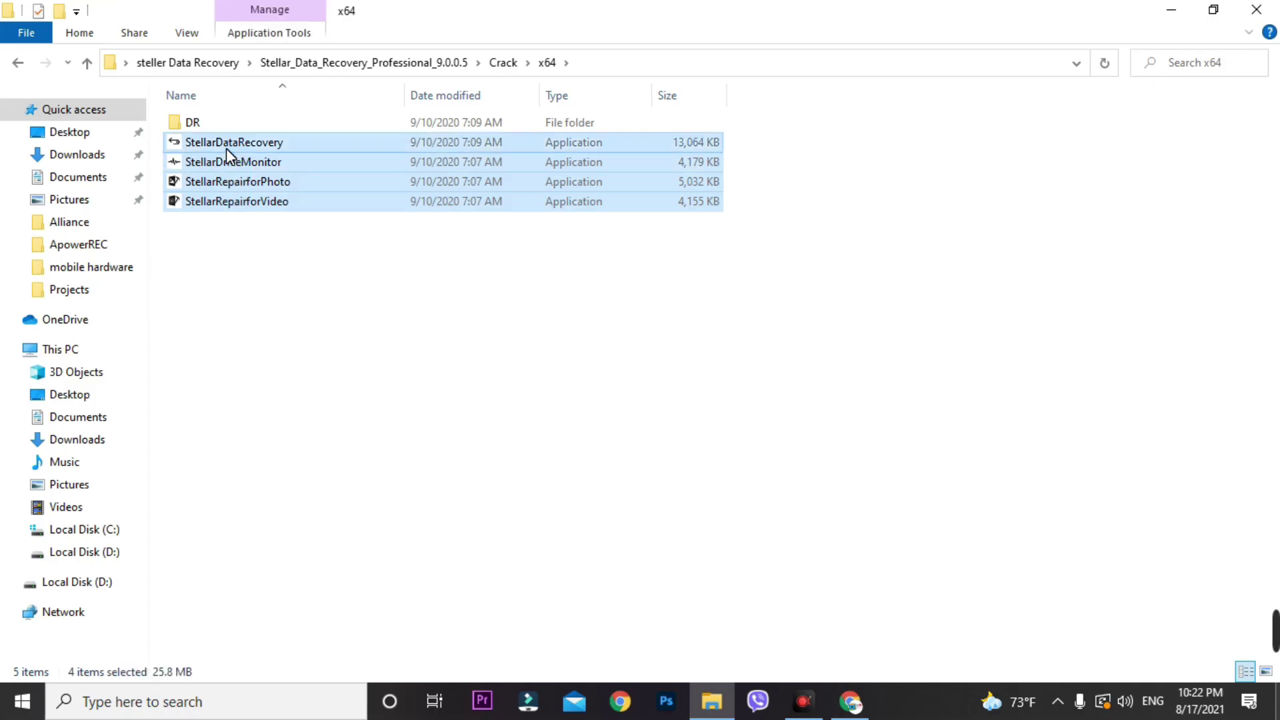
{"action": "right_click", "coordinate": [226, 148]}
{"action": "left_click", "coordinate": [272, 409]}
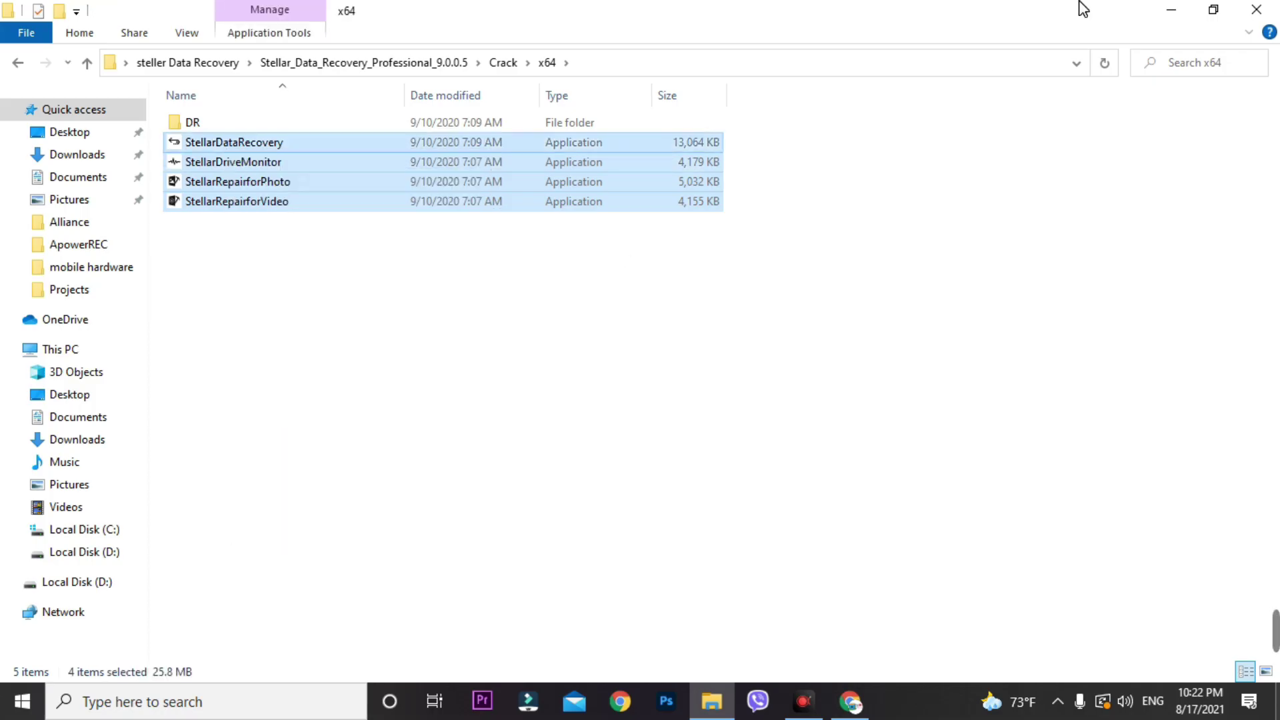
{"action": "left_click", "coordinate": [1172, 12]}
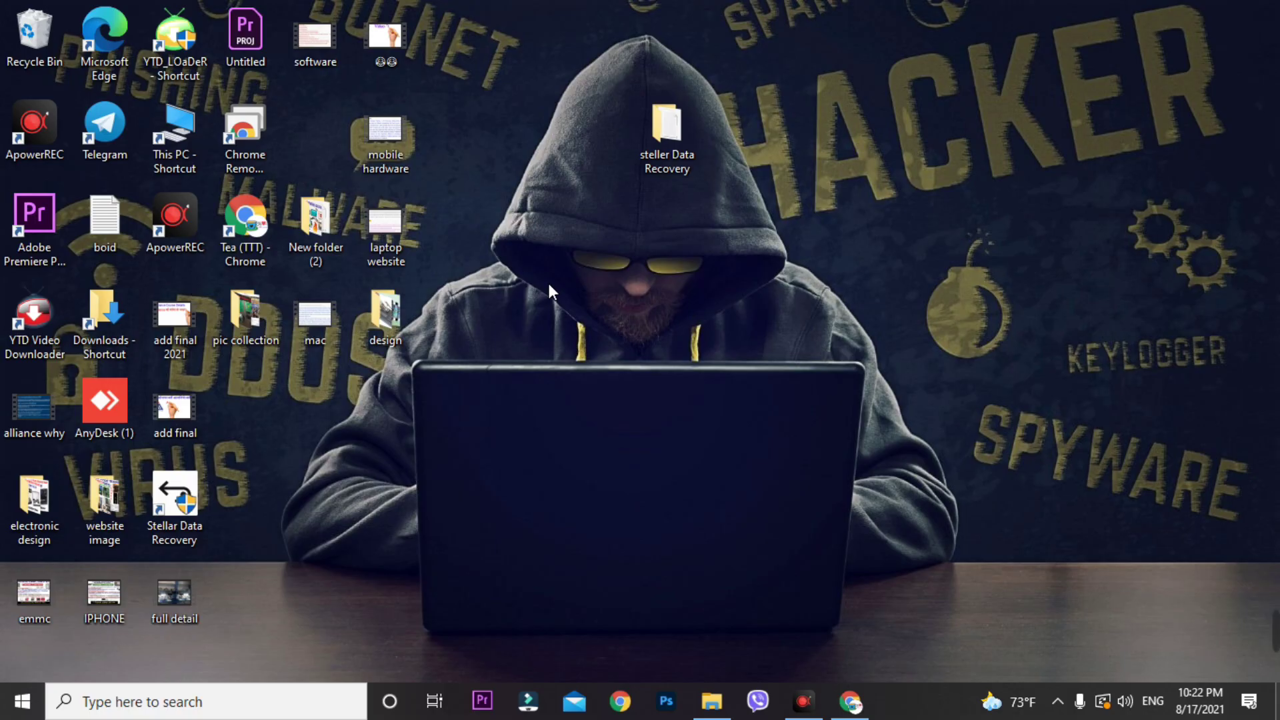
{"action": "right_click", "coordinate": [193, 509]}
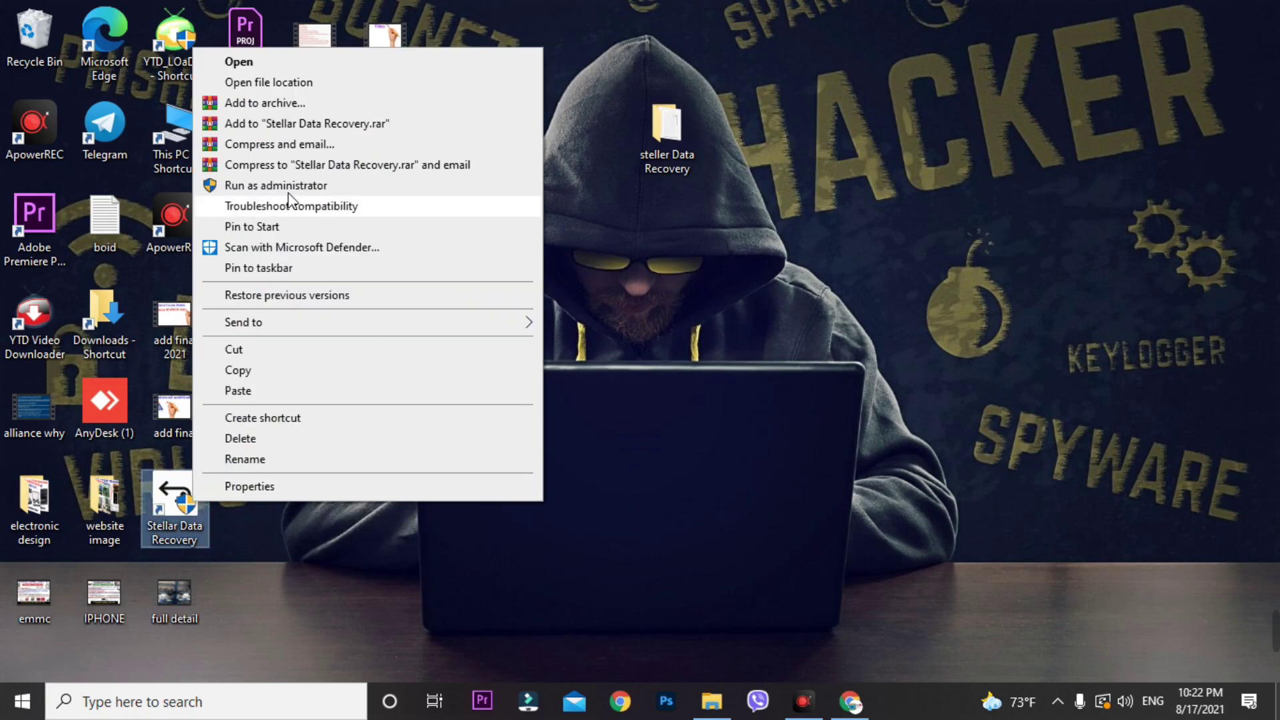
{"action": "left_click", "coordinate": [295, 83]}
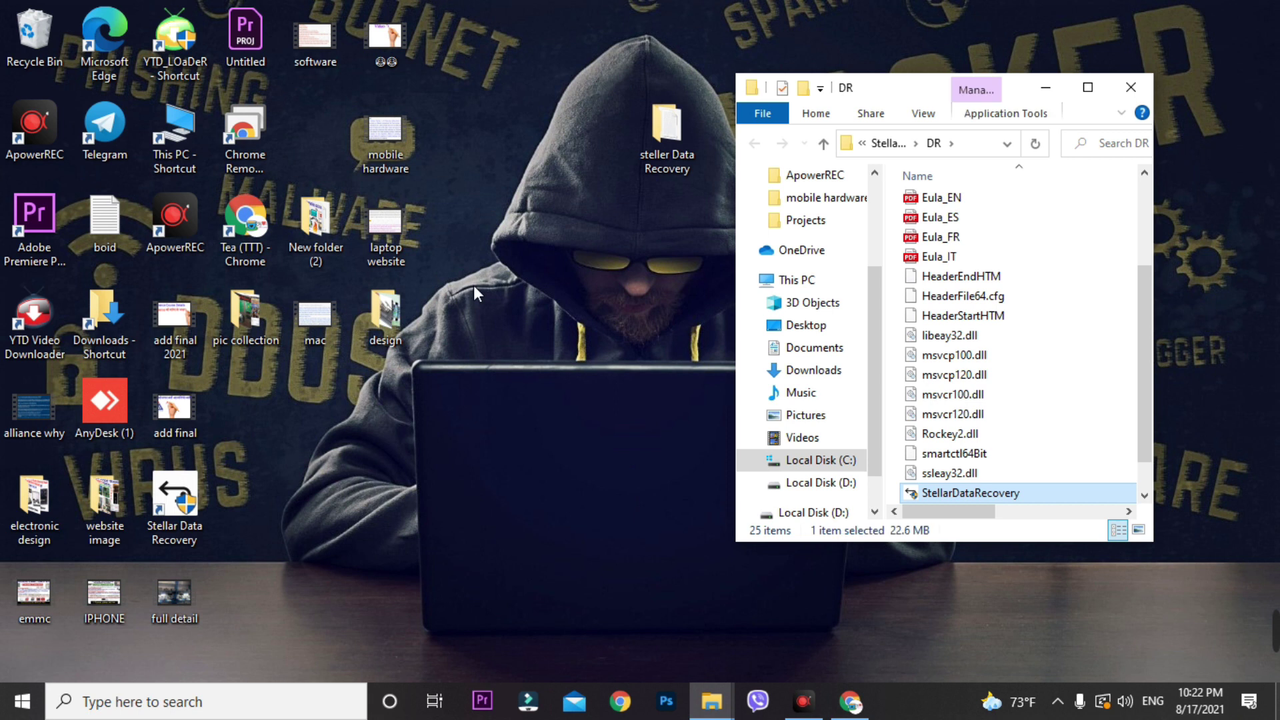
Paste the four files into DR, replacing StellarDataRecovery and granting administrator permission for all items.
{"action": "left_click", "coordinate": [1088, 88]}
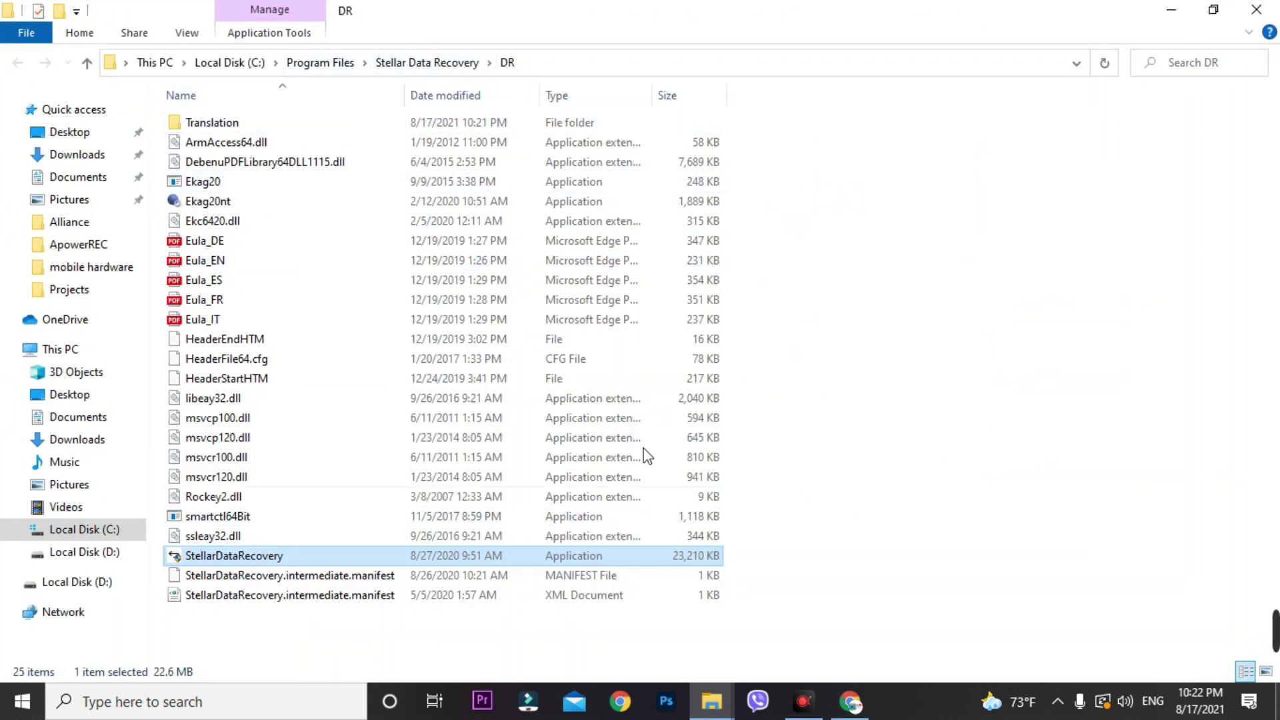
{"action": "left_click", "coordinate": [945, 261]}
{"action": "right_click", "coordinate": [922, 210]}
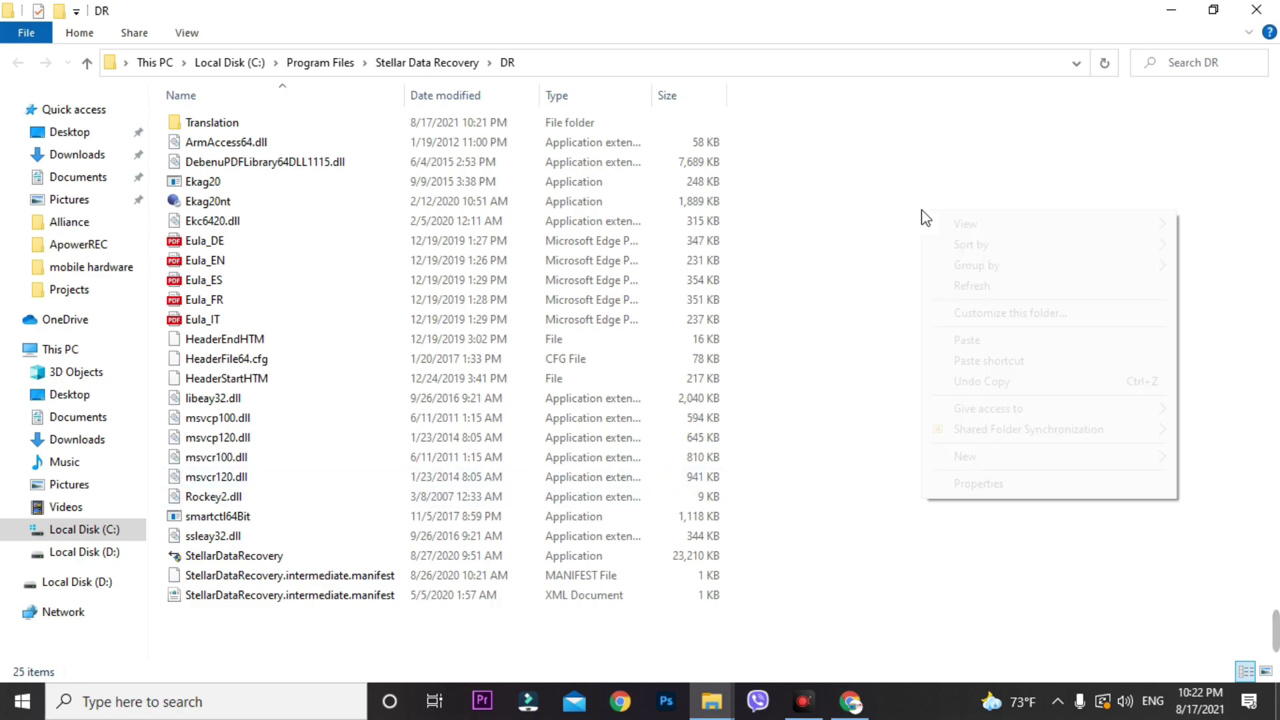
{"action": "left_click", "coordinate": [994, 342]}
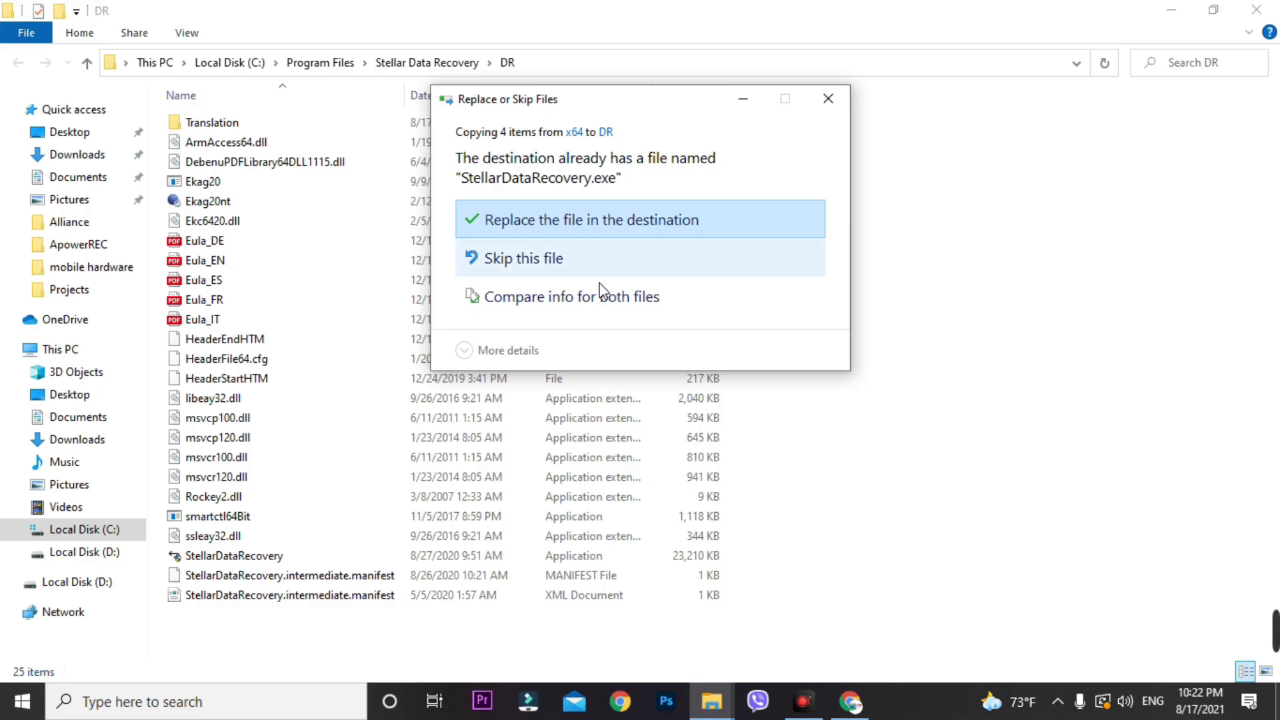
{"action": "left_click", "coordinate": [581, 221]}
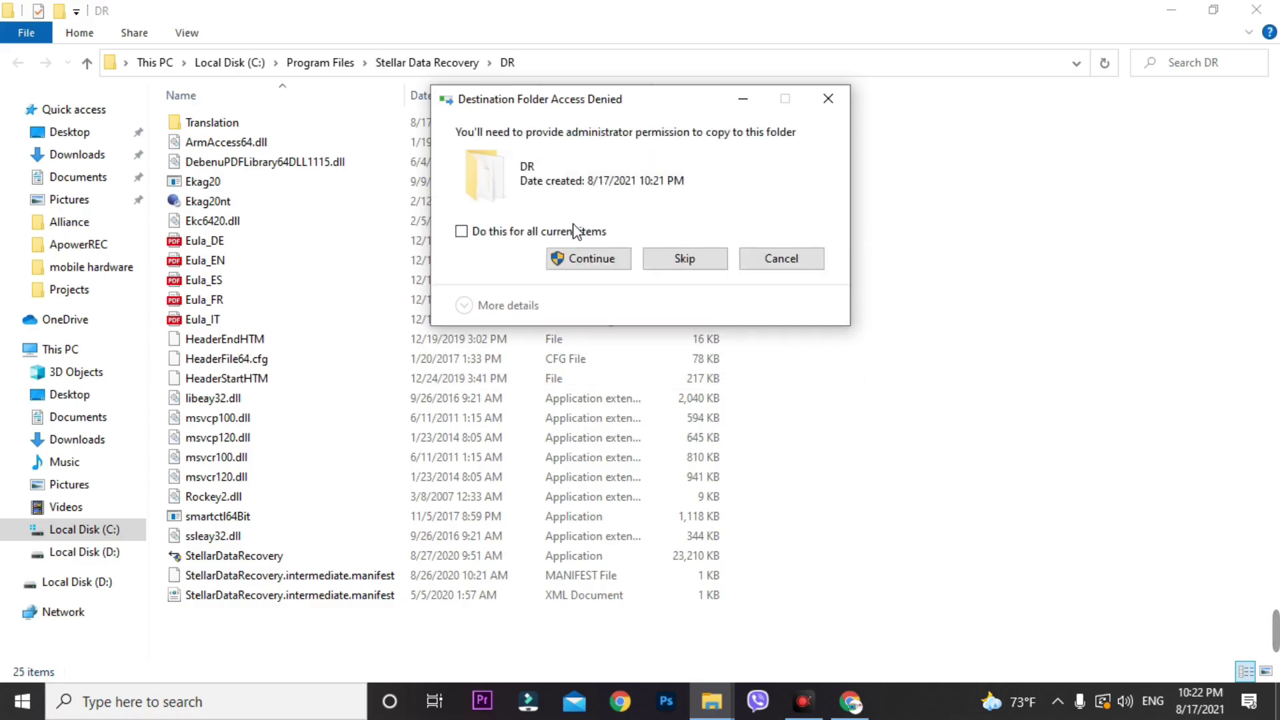
{"action": "left_click", "coordinate": [525, 232]}
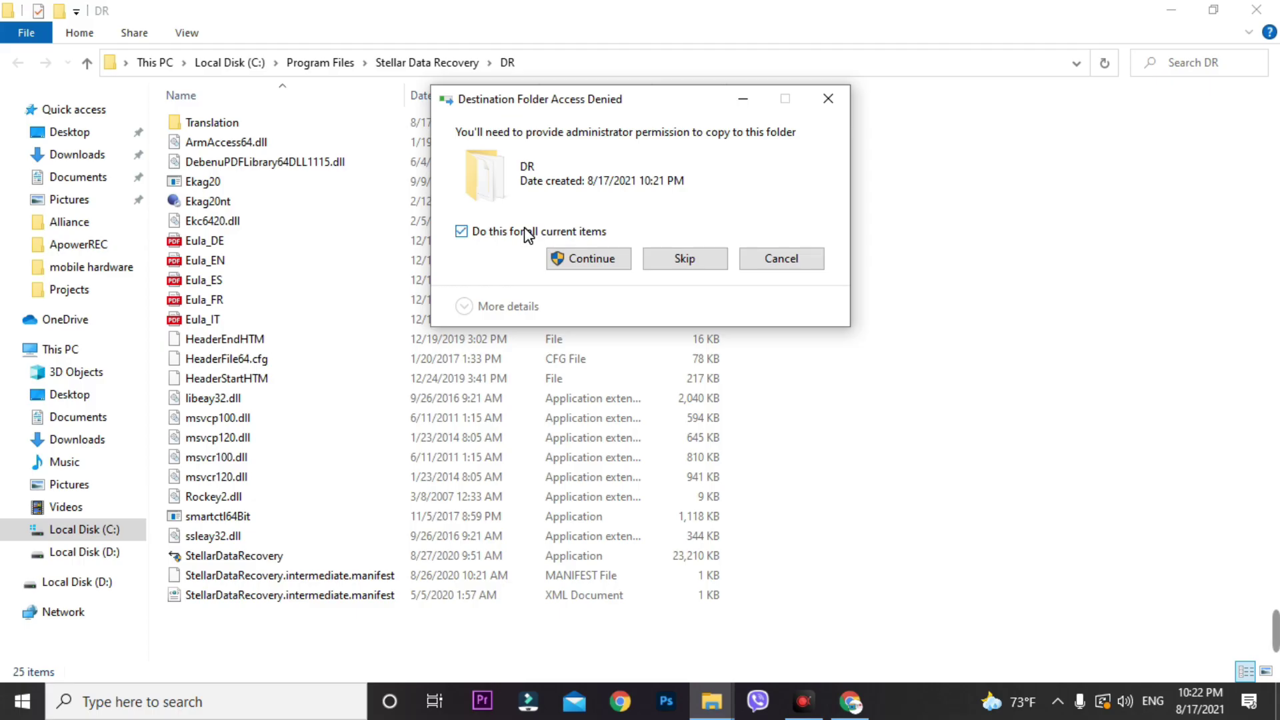
{"action": "left_click", "coordinate": [604, 260]}
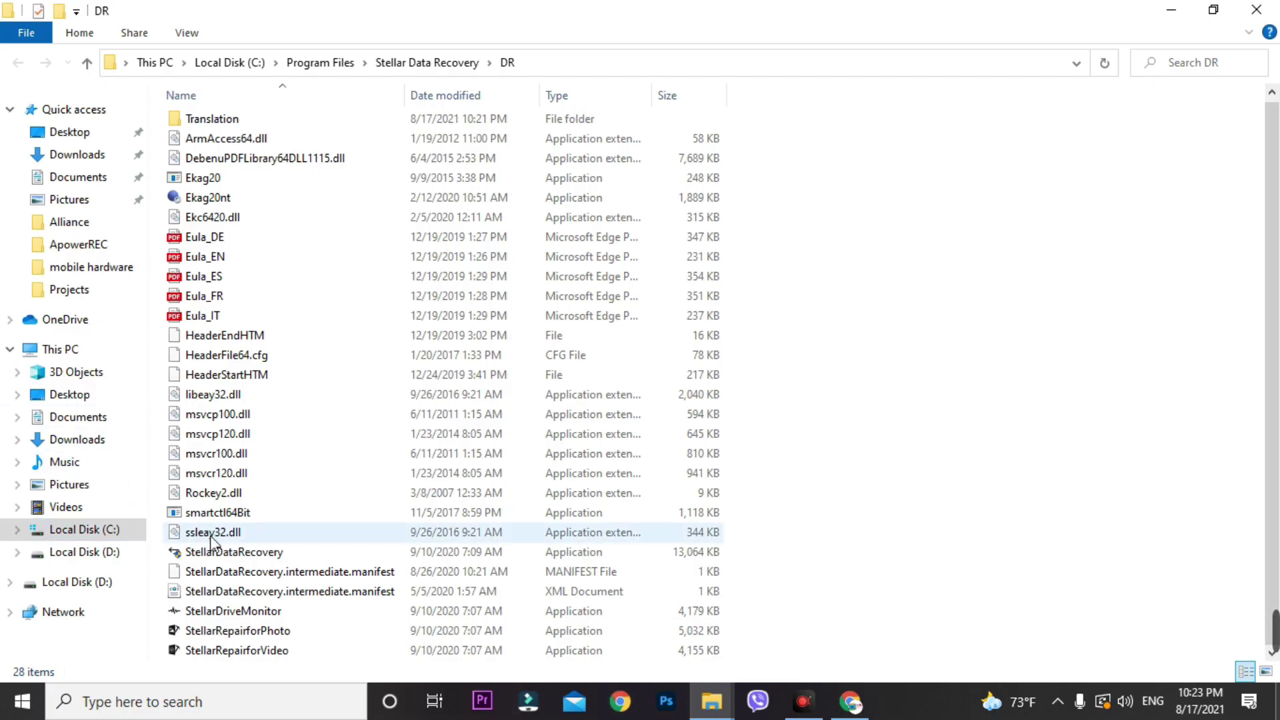
{"action": "left_click", "coordinate": [229, 553]}
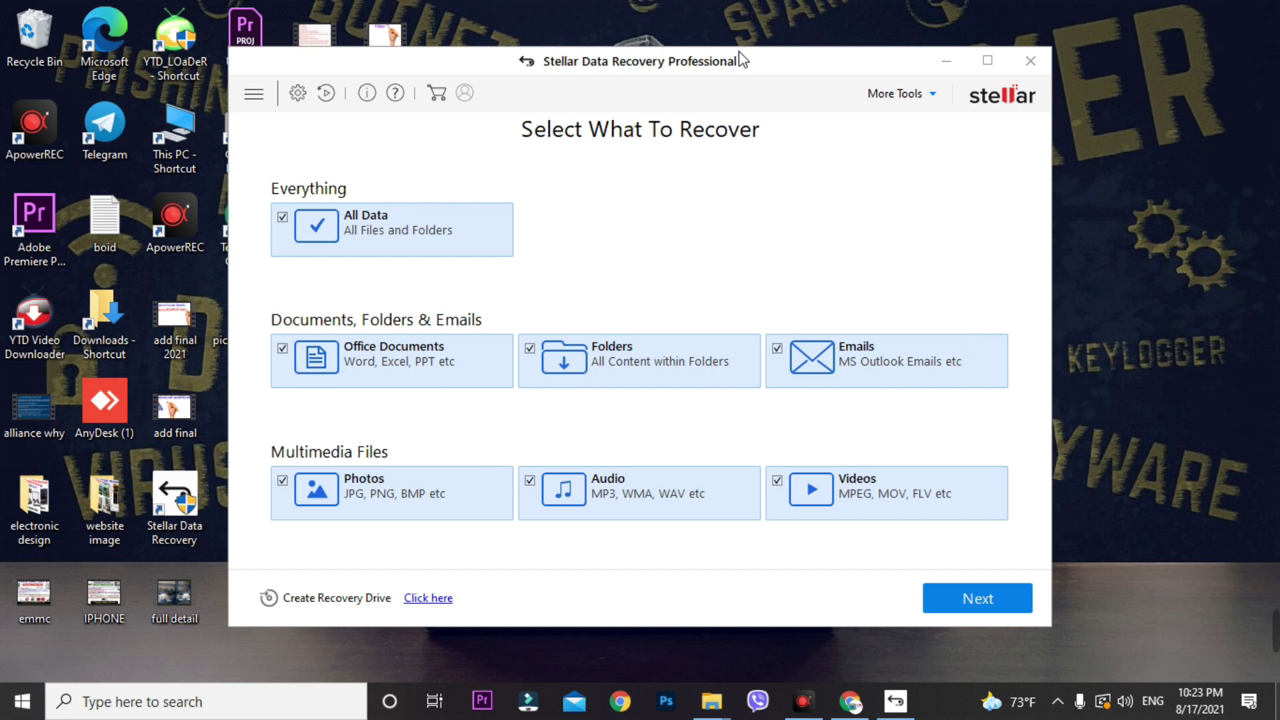
Untick All Data, select only Office Documents, and proceed to the Recover From page.
{"action": "mouse_move", "coordinate": [527, 64]}
{"action": "left_mouse_down"}
{"action": "mouse_move", "coordinate": [609, 62]}
{"action": "mouse_move", "coordinate": [543, 53]}
{"action": "left_mouse_up"}
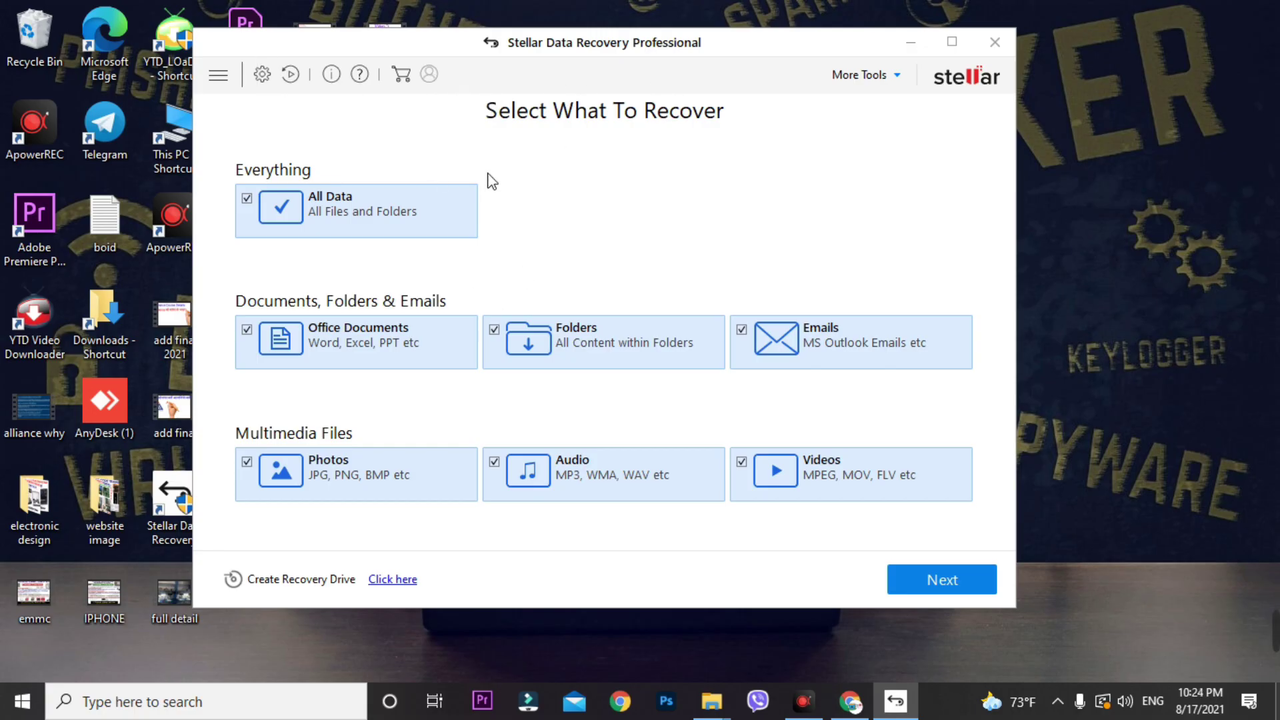
{"action": "left_click", "coordinate": [247, 199]}
{"action": "key", "text": "space"}
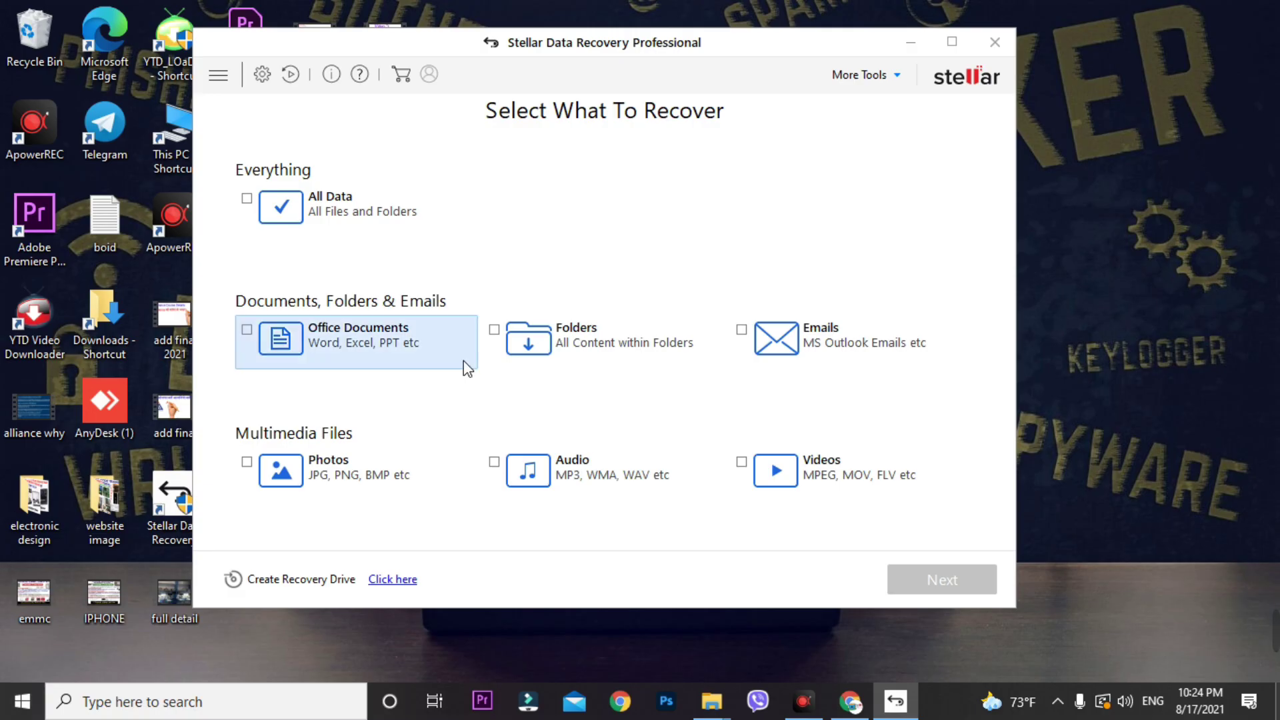
{"action": "left_click", "coordinate": [246, 330]}
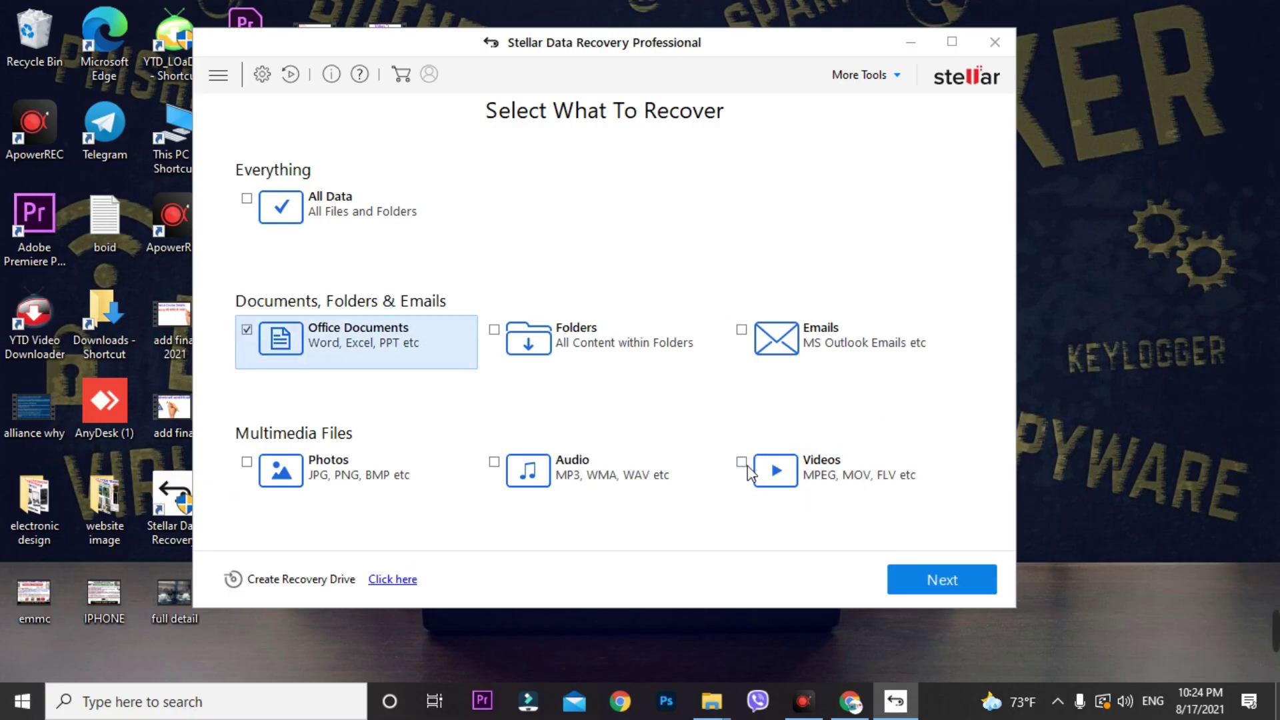
{"action": "left_click", "coordinate": [919, 575]}
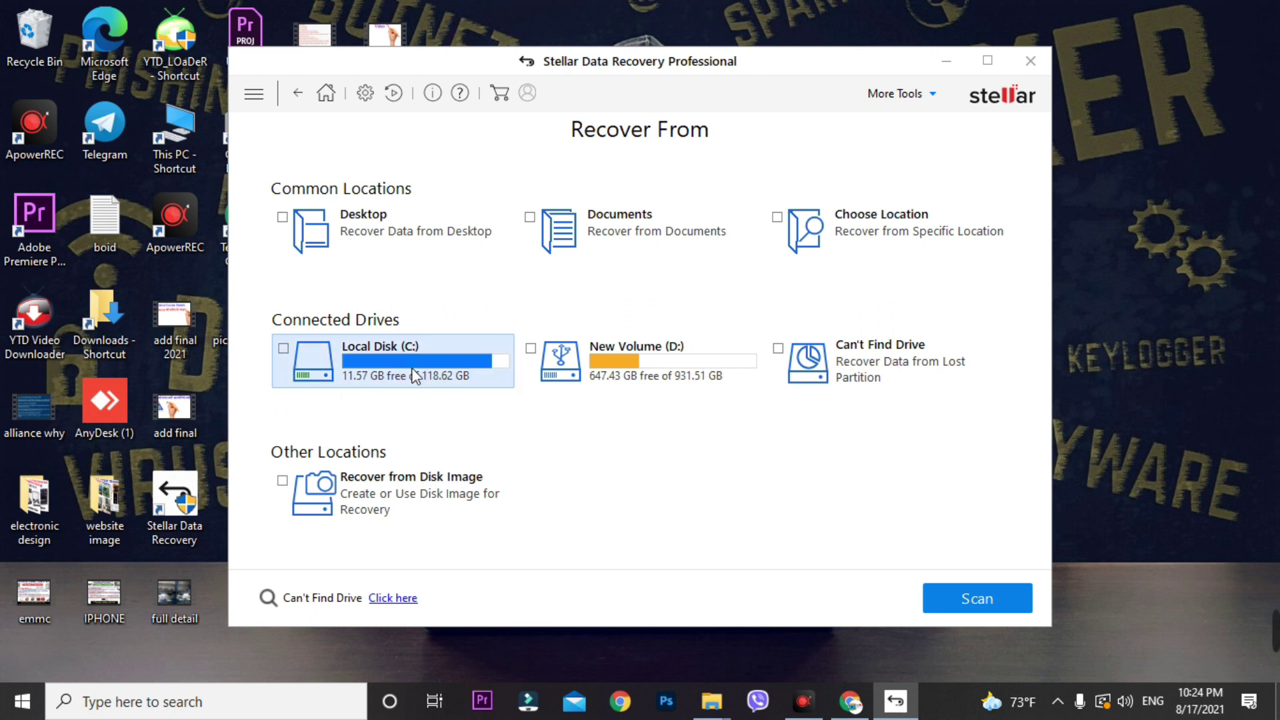
Select New Volume (D:), turn on Deep Scan, and run the scan.
{"action": "mouse_move", "coordinate": [416, 376]}
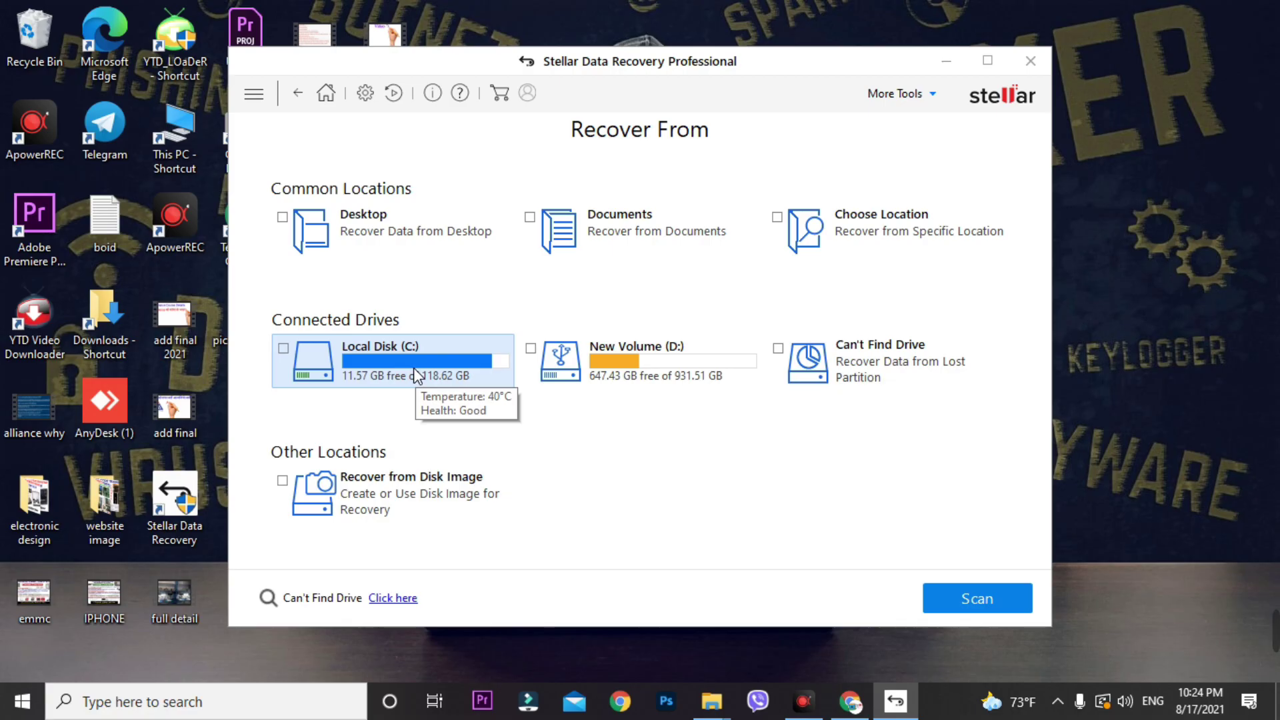
{"action": "left_click", "coordinate": [534, 351]}
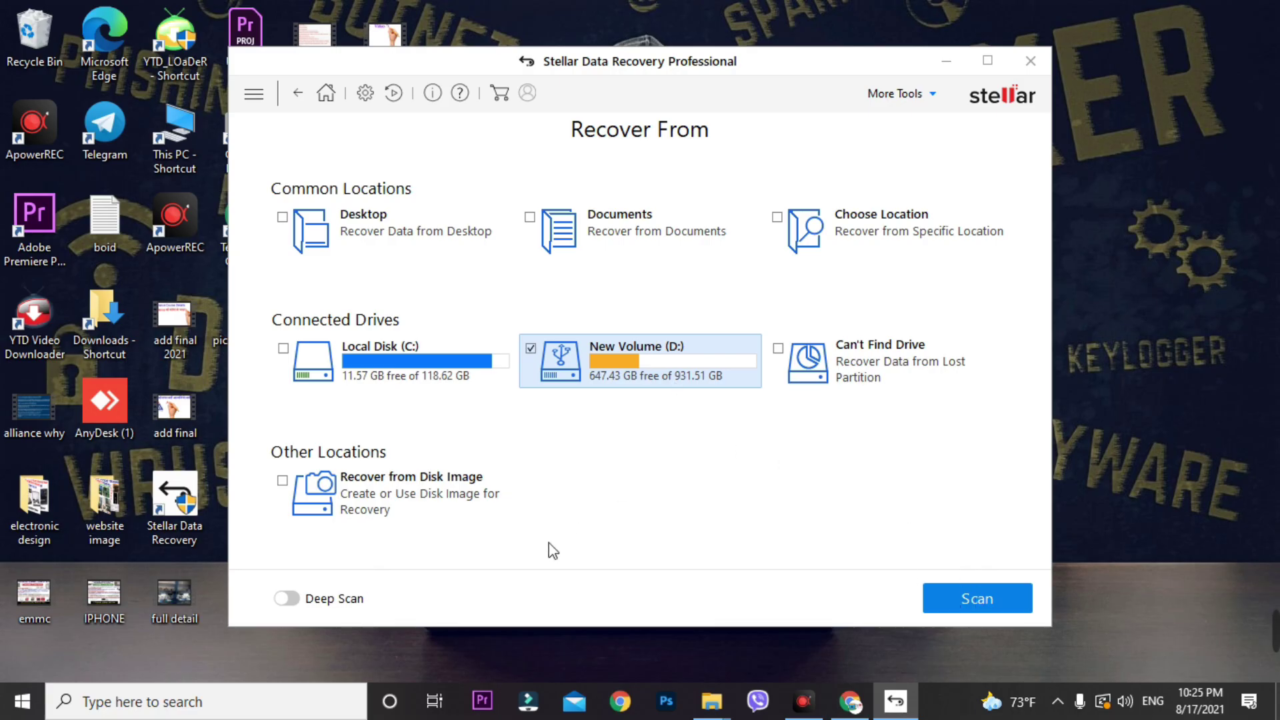
{"action": "left_click", "coordinate": [293, 599]}
{"action": "left_click", "coordinate": [287, 599]}
{"action": "left_click", "coordinate": [288, 599]}
{"action": "left_click", "coordinate": [994, 603]}
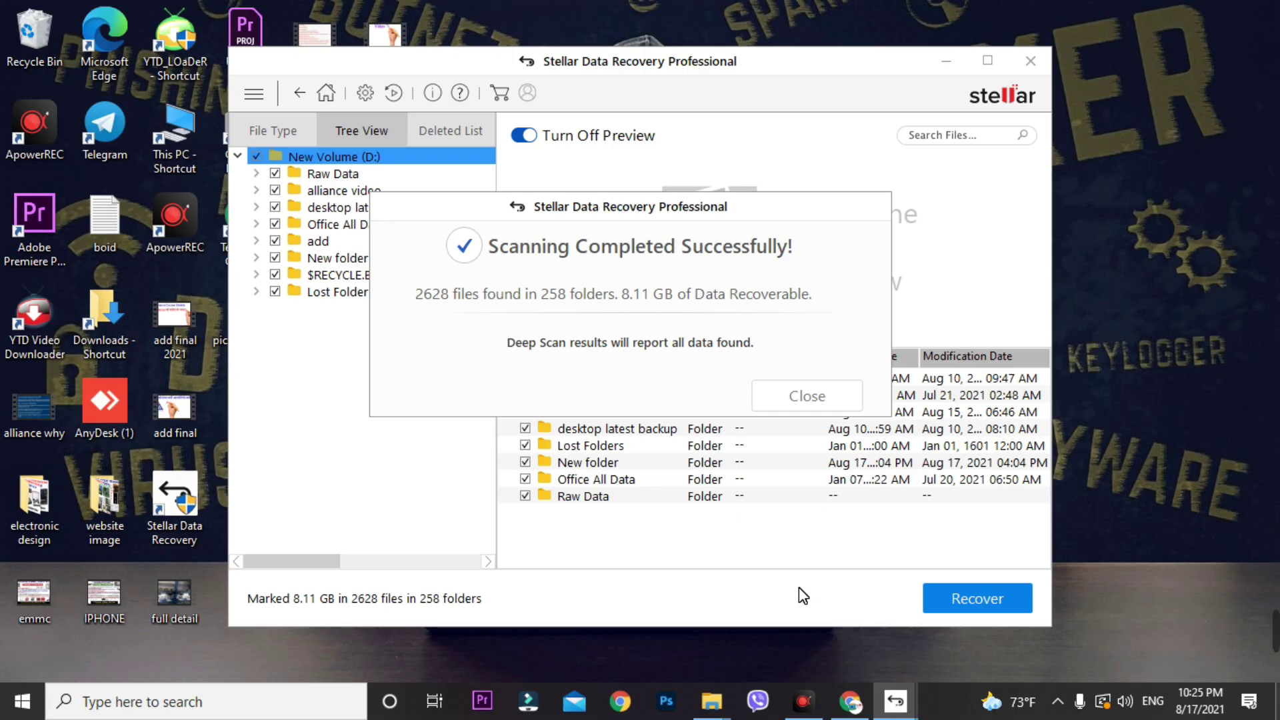
Move the Scanning Completed summary aside and close it.
{"action": "left_click_drag", "start_coordinate": [642, 212], "coordinate": [683, 228]}
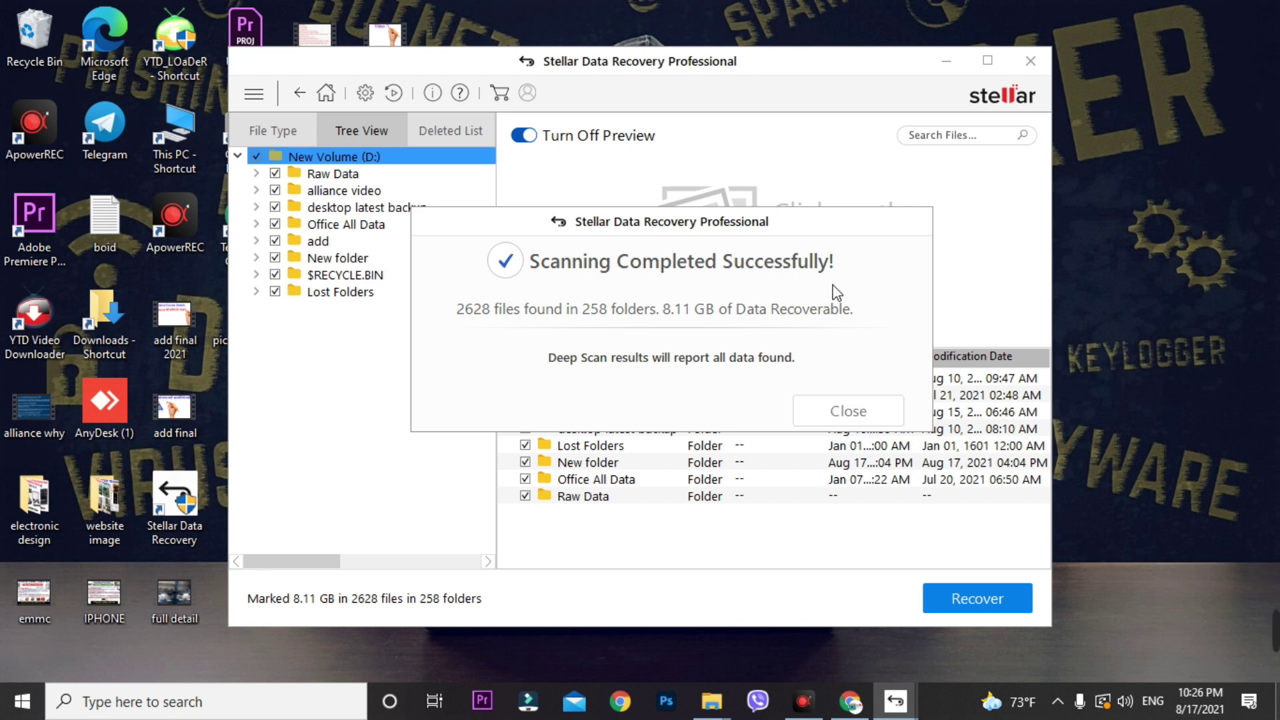
{"action": "left_click_drag", "start_coordinate": [794, 222], "coordinate": [824, 137]}
{"action": "left_click", "coordinate": [878, 325]}
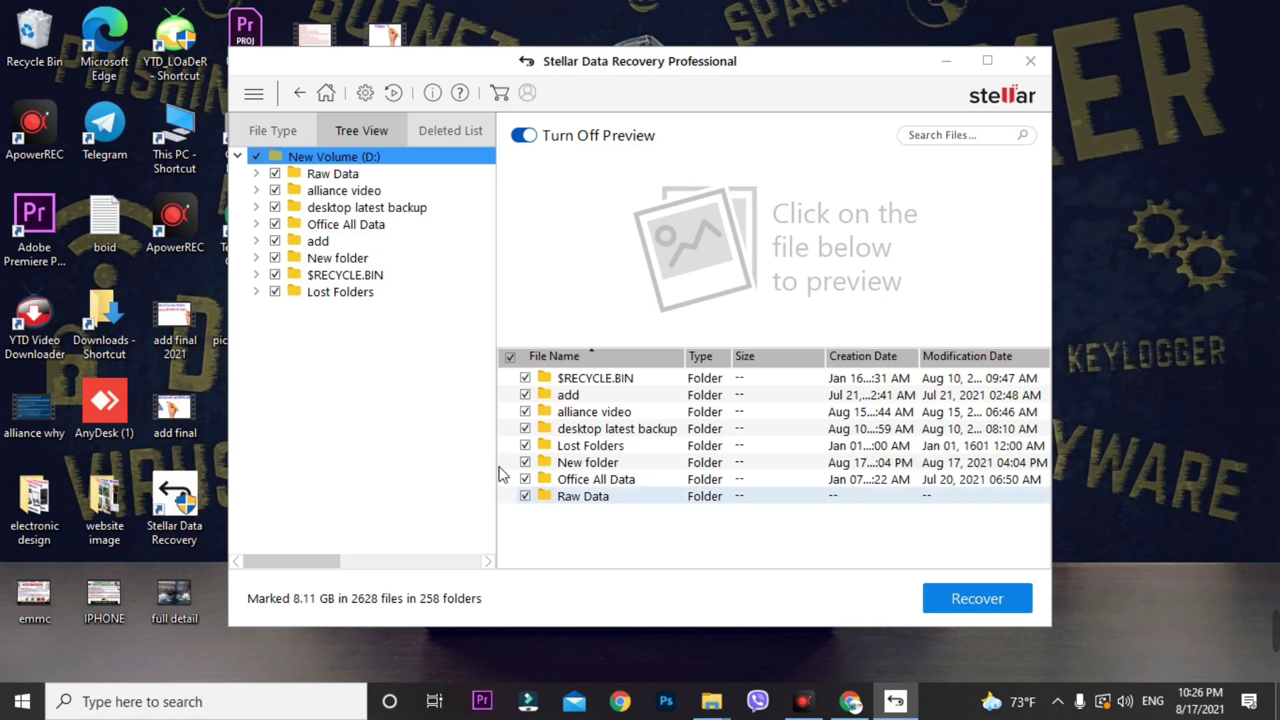
Browse Raw Data and desktop latest backup, previewing the Alliance PDF and new parts spreadsheet.
{"action": "left_click", "coordinate": [329, 181]}
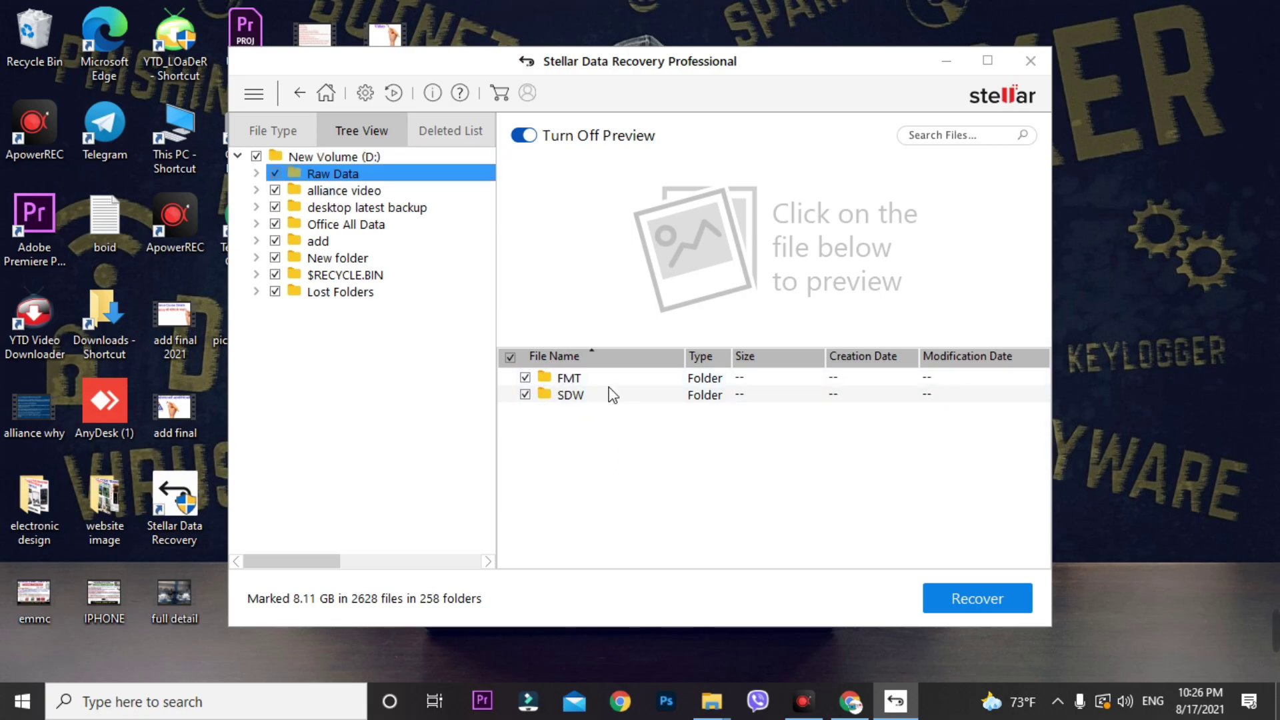
{"action": "left_click", "coordinate": [340, 208]}
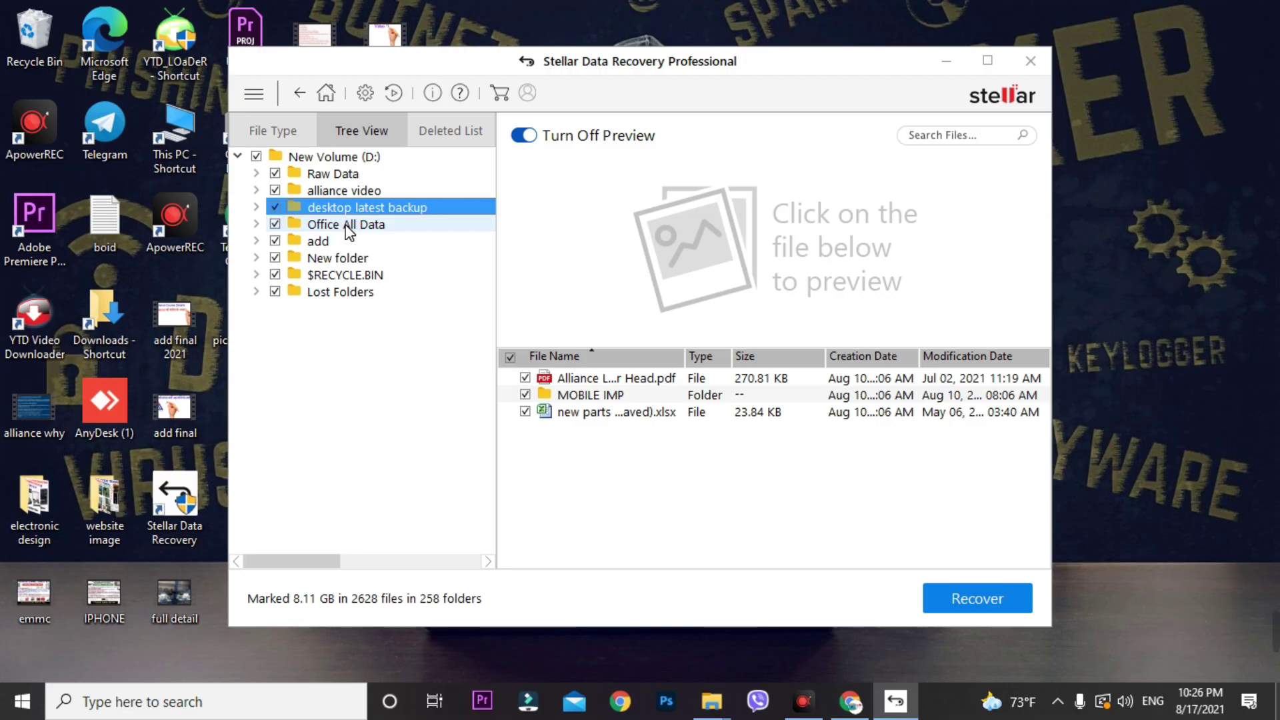
{"action": "left_click", "coordinate": [607, 384]}
{"action": "left_click", "coordinate": [620, 414]}
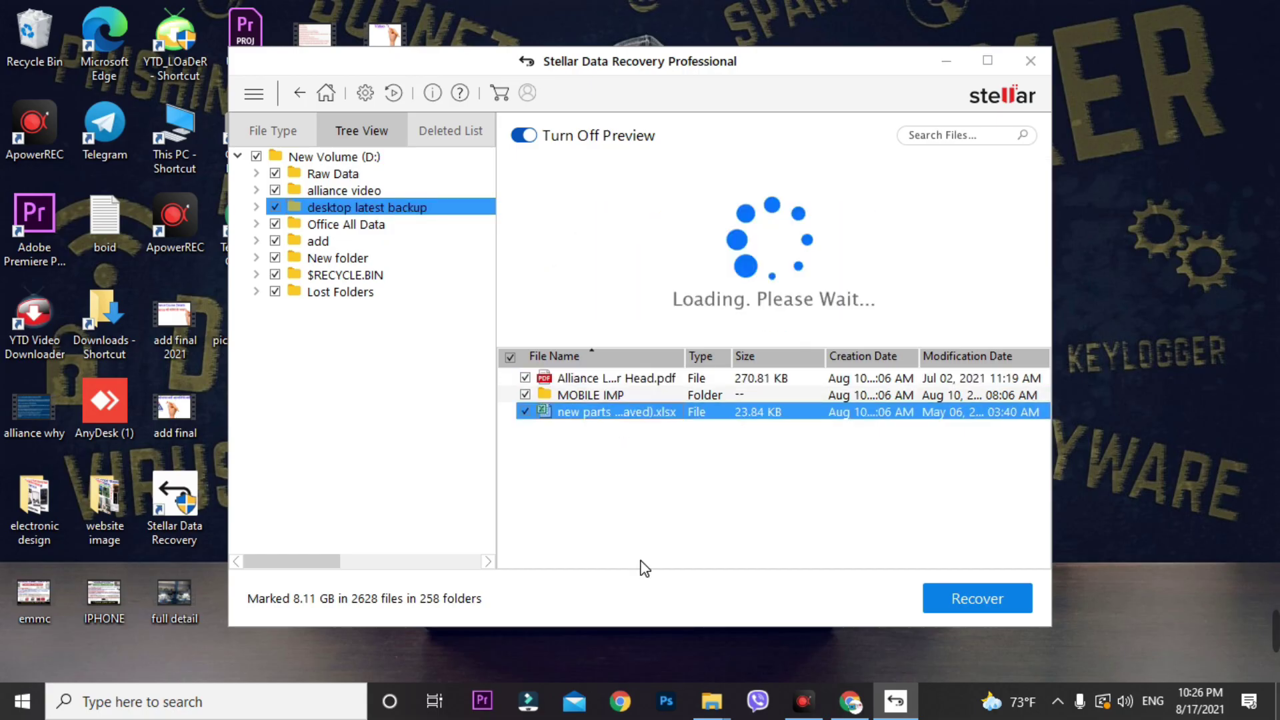
Expand Office All Data, add and New folder to list deleted files, then return to Chrome.
{"action": "left_click", "coordinate": [367, 225]}
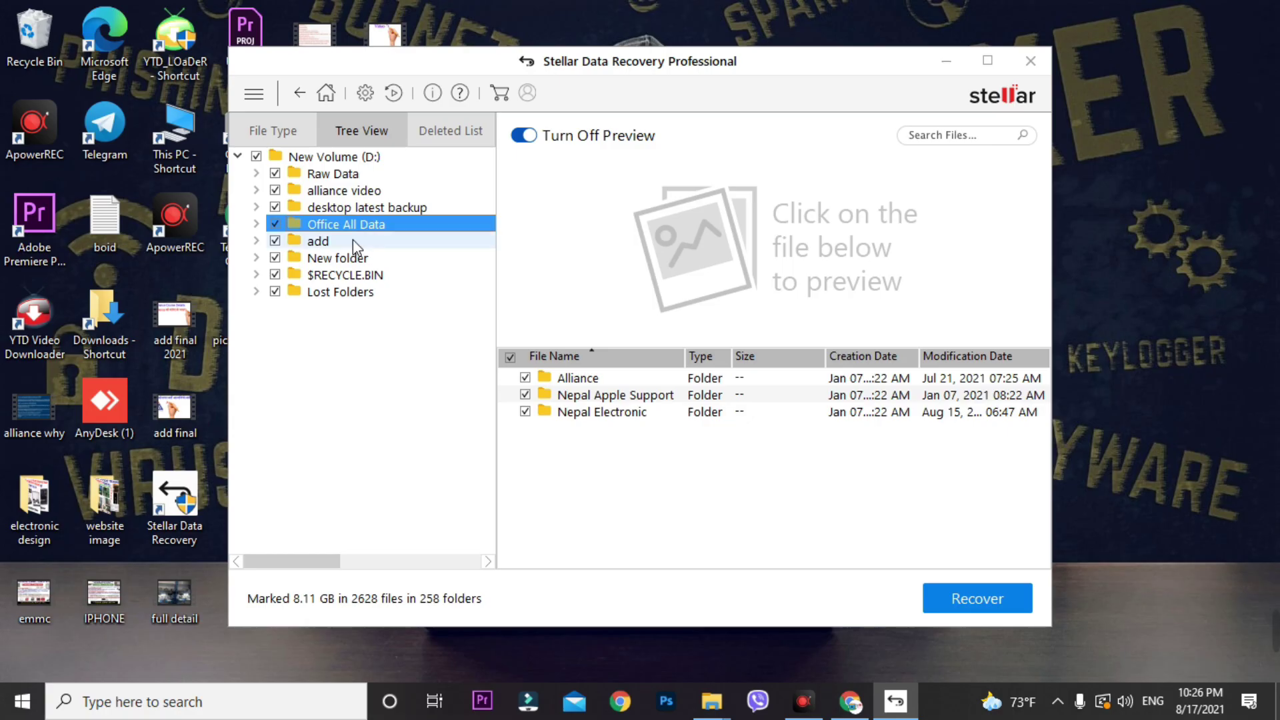
{"action": "left_click", "coordinate": [352, 241]}
{"action": "left_click", "coordinate": [349, 258]}
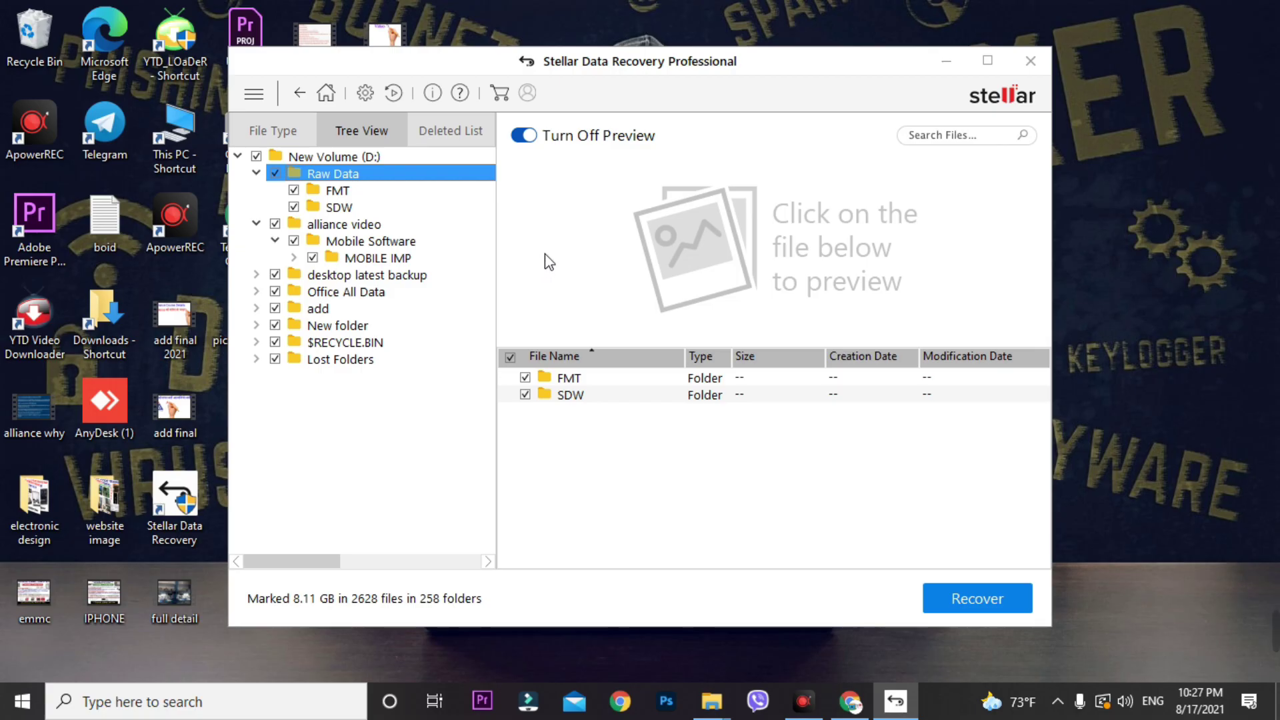
{"action": "left_click", "coordinate": [850, 702]}
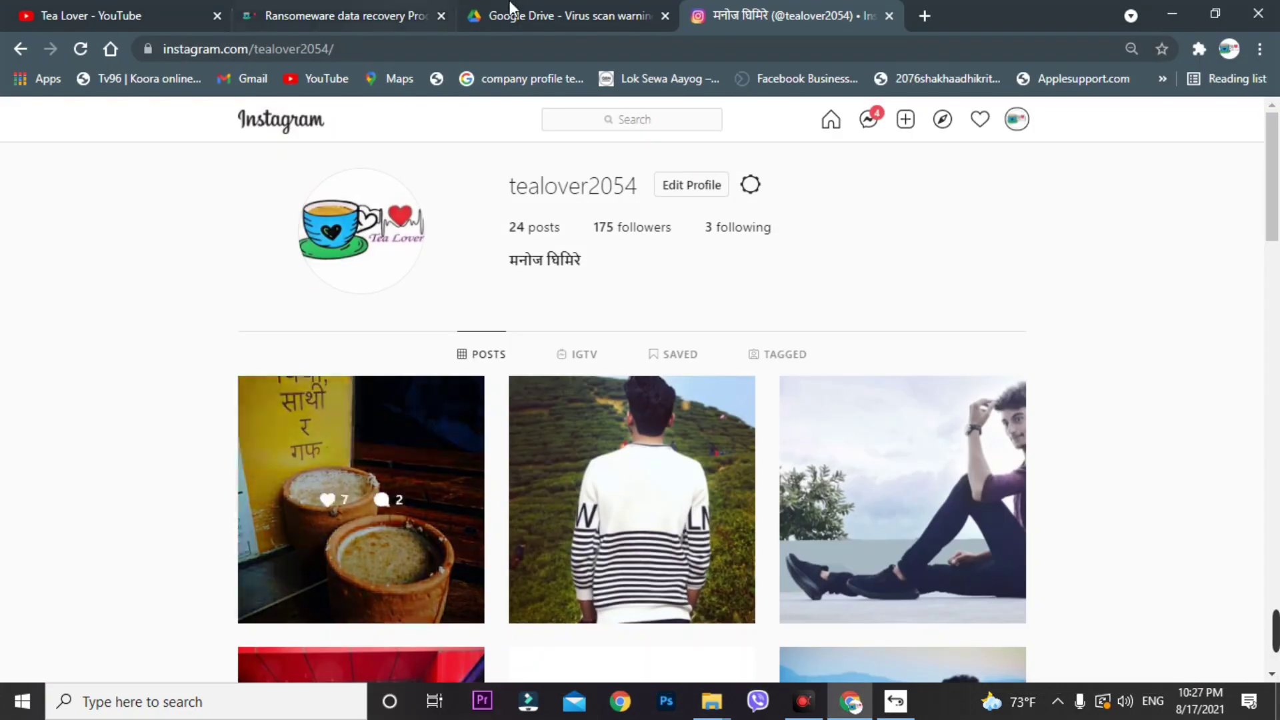
Search Google for 'online word reader' in a new tab.
{"action": "left_click", "coordinate": [923, 16]}
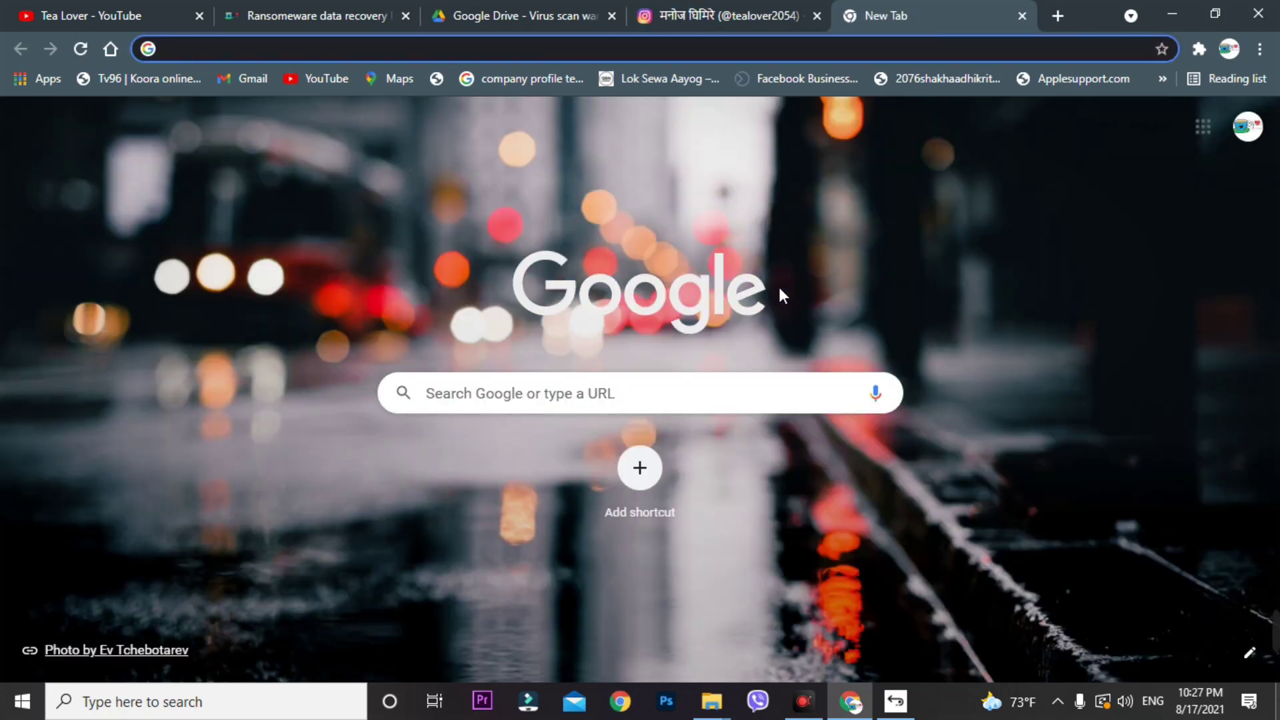
{"action": "type", "text": "online word reader"}
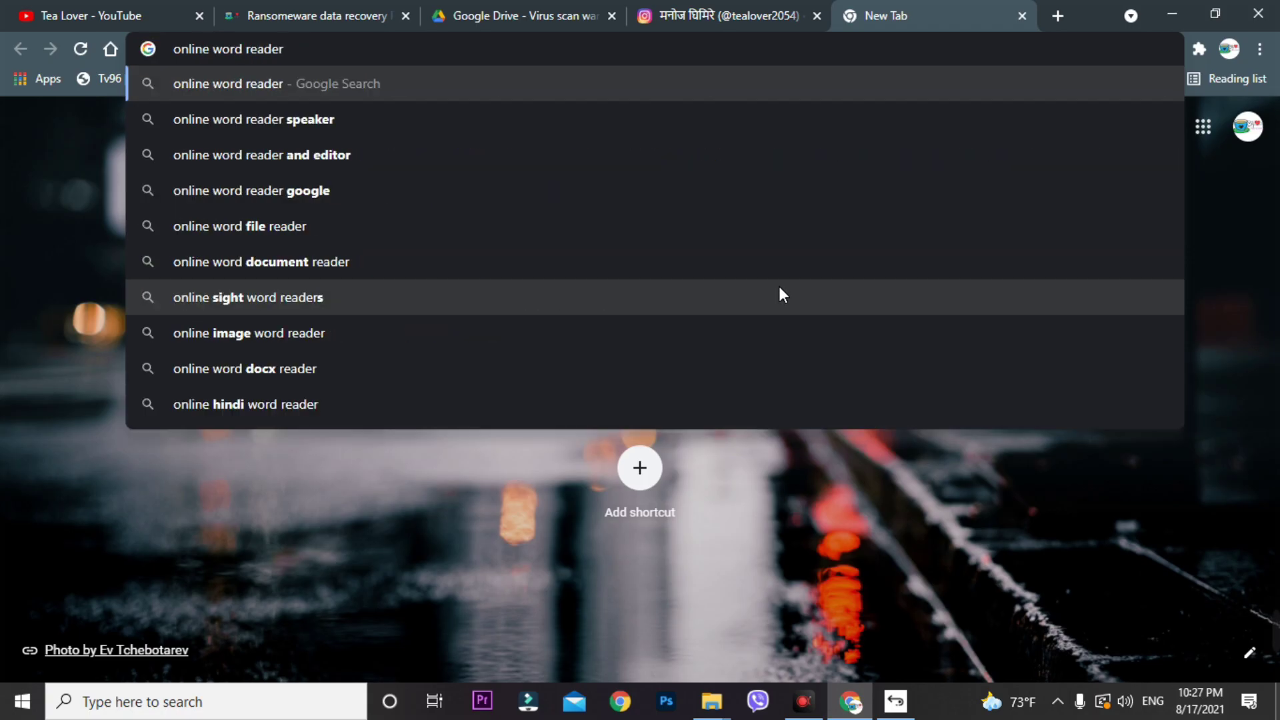
{"action": "key", "text": "Return"}
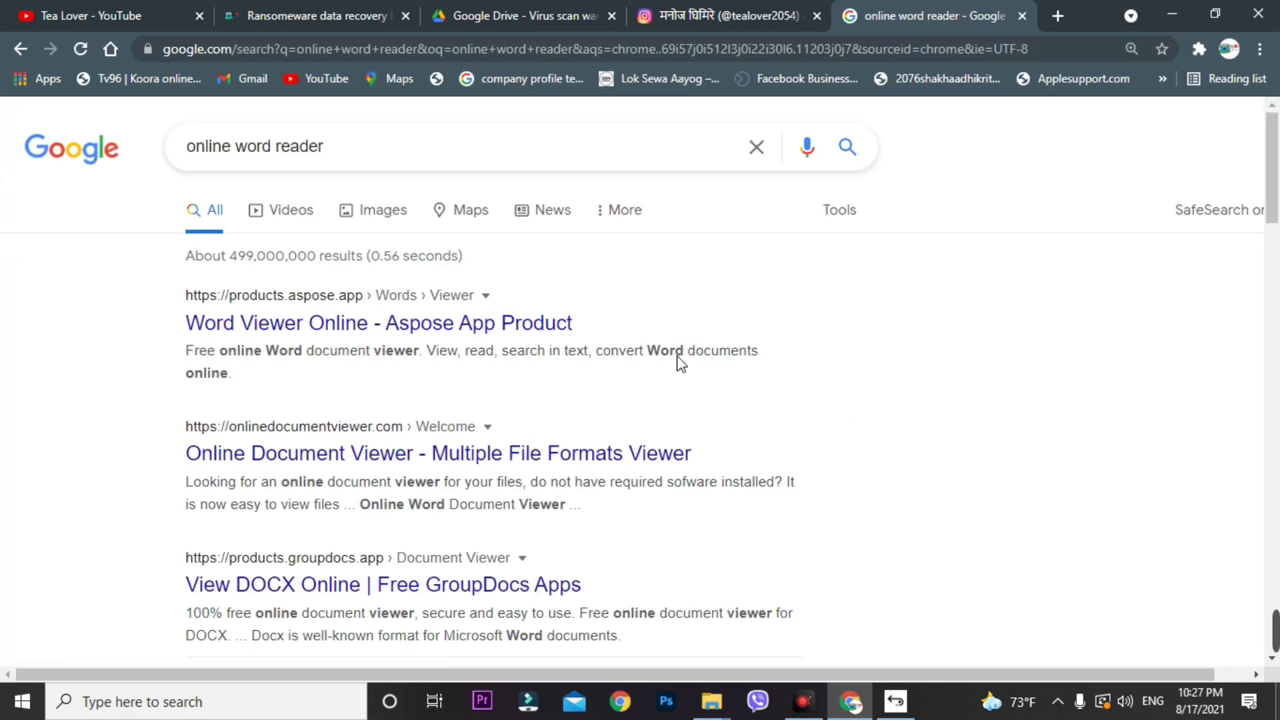
{"action": "scroll", "coordinate": [497, 320], "scroll_direction": "down", "scroll_amount": 3}
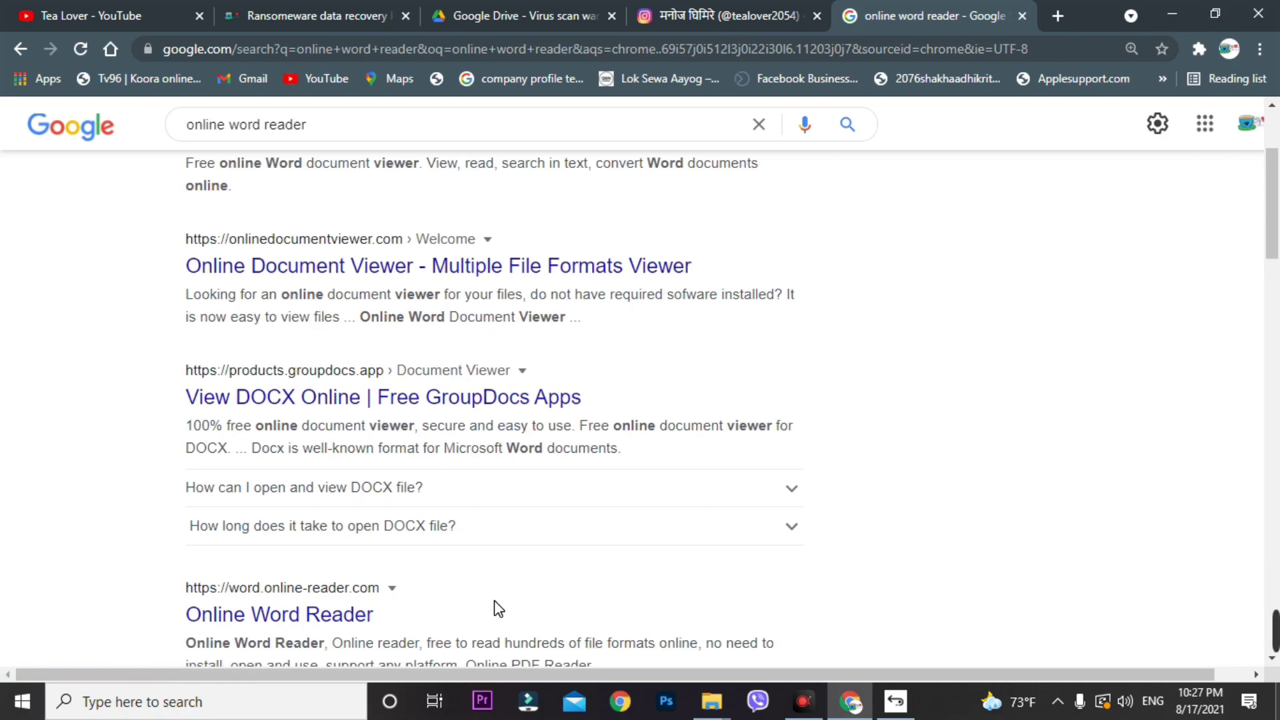
{"action": "scroll", "coordinate": [209, 511], "scroll_direction": "down", "scroll_amount": 3}
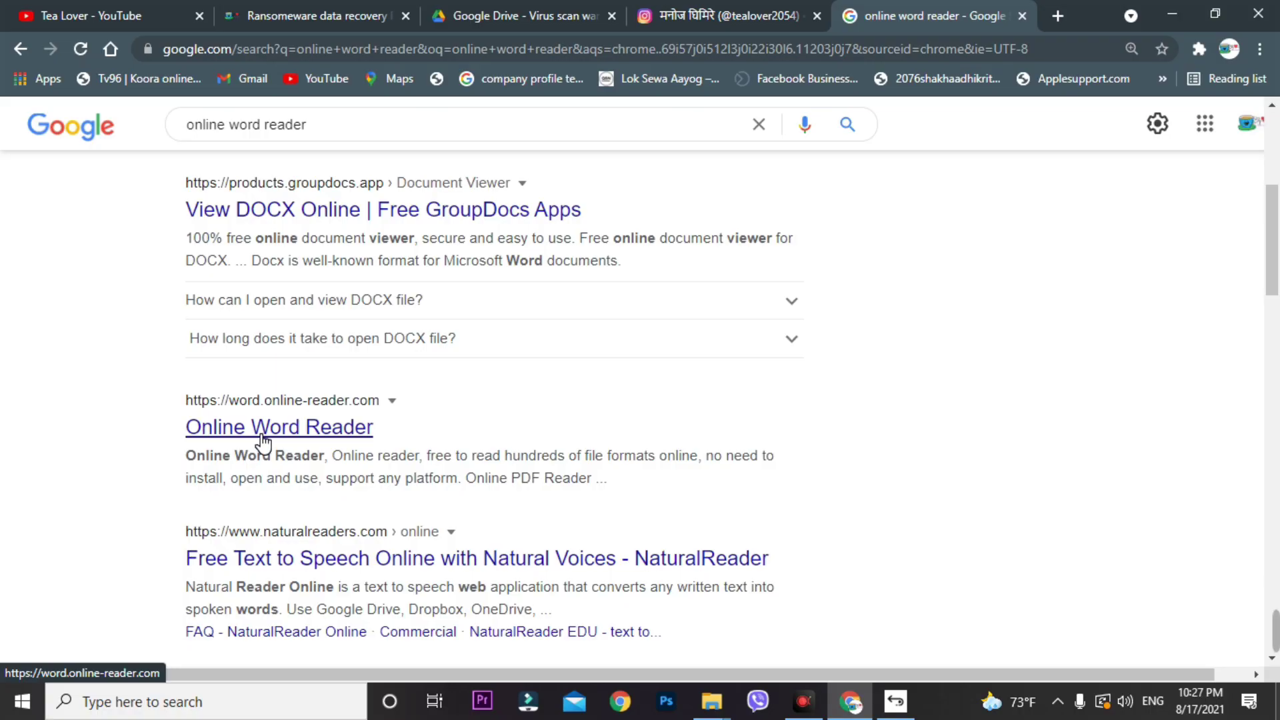
Visit the Online Word Reader site, cancel its file picker, and return to the YouTube tab.
{"action": "left_click", "coordinate": [260, 434]}
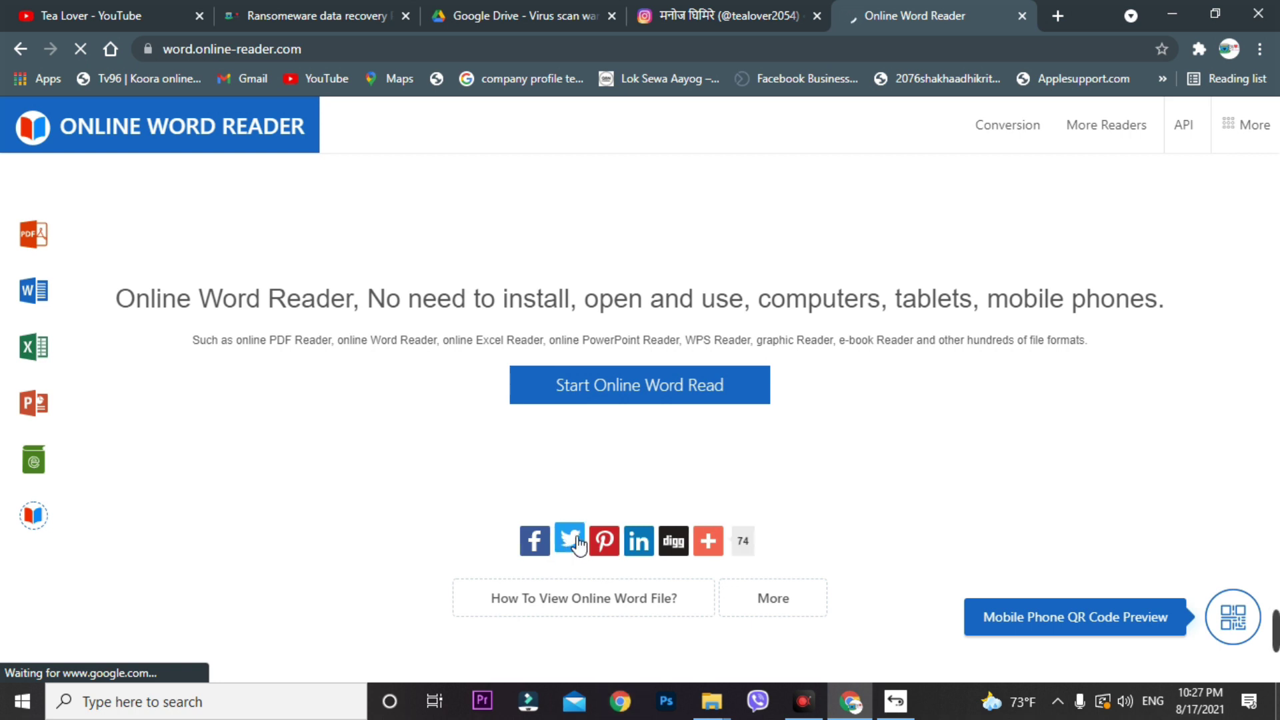
{"action": "left_click", "coordinate": [621, 391]}
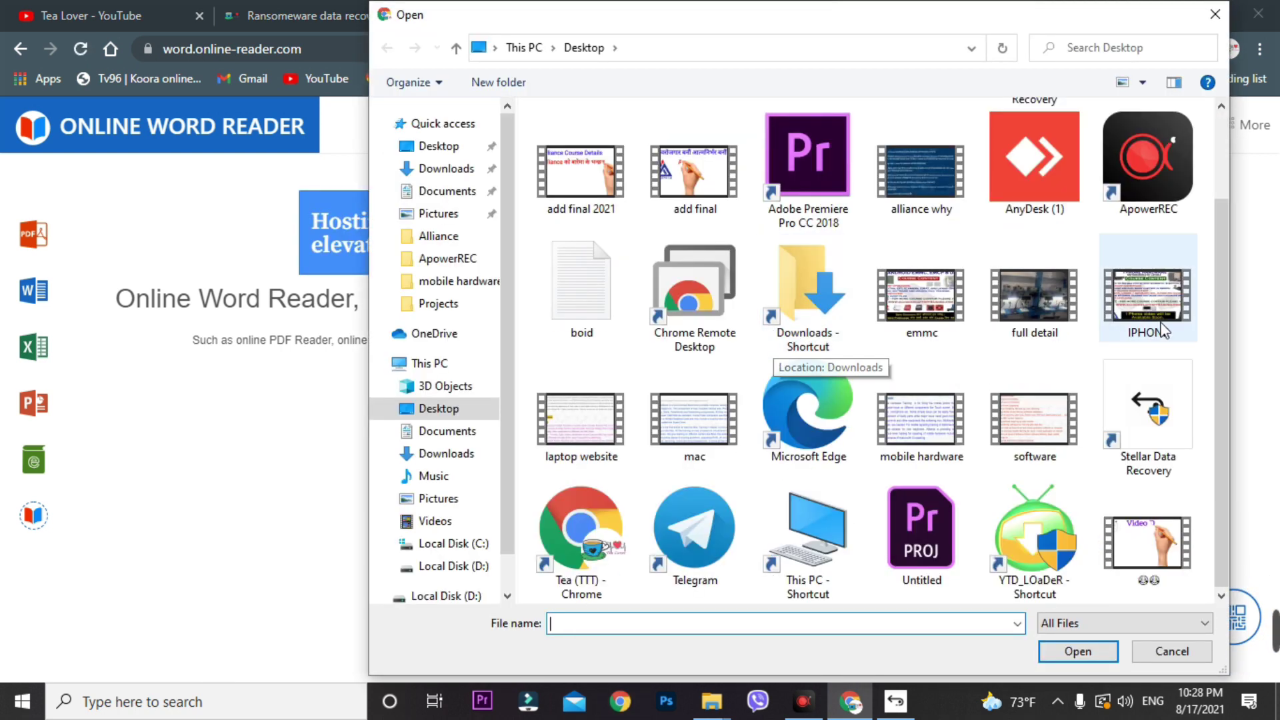
{"action": "left_click", "coordinate": [1215, 14]}
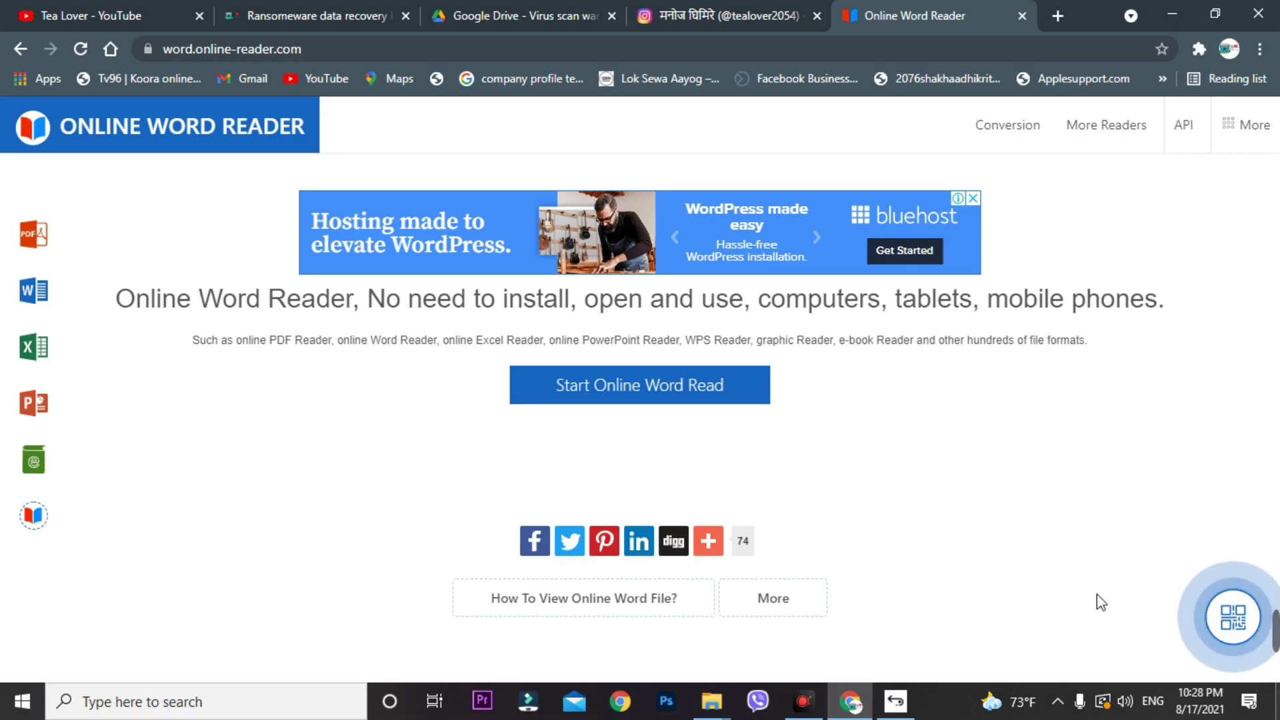
{"action": "key", "text": "ctrl+1"}
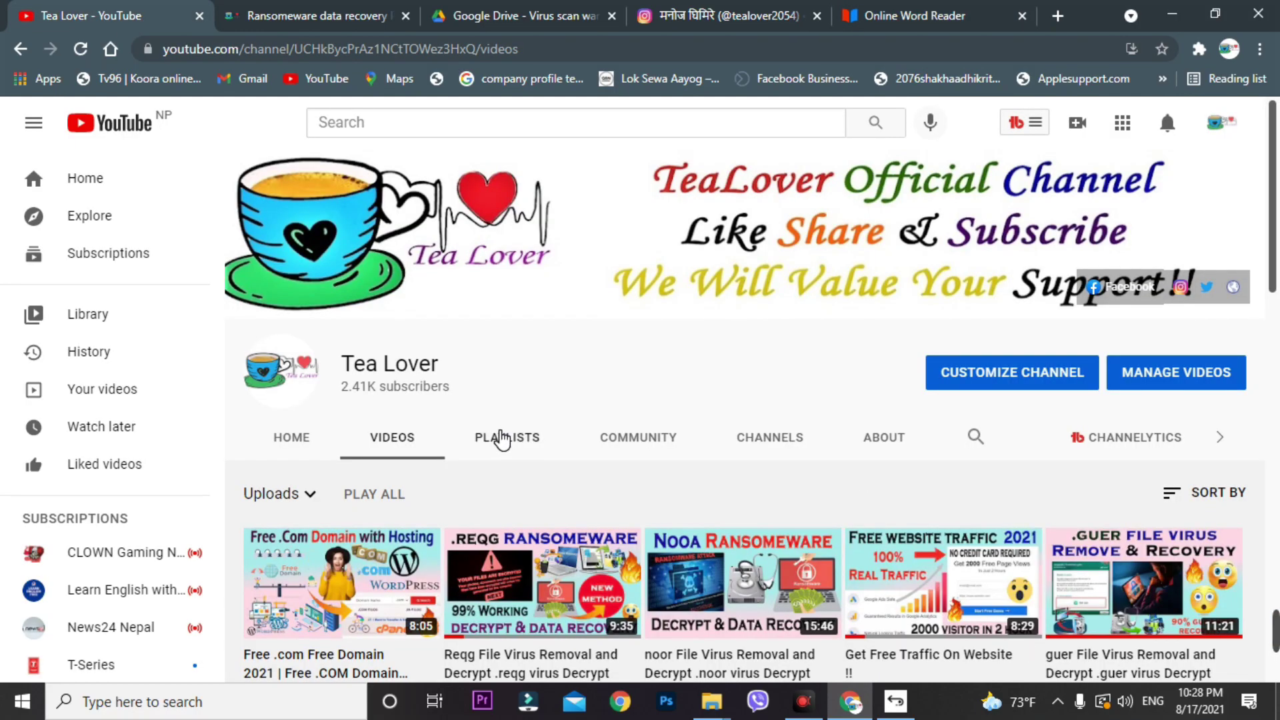
Switch to the Tea Lover Instagram profile tab and briefly highlight its username.
{"action": "scroll", "coordinate": [502, 440], "scroll_direction": "down", "scroll_amount": 4}
{"action": "scroll", "coordinate": [620, 407], "scroll_direction": "up", "scroll_amount": 4}
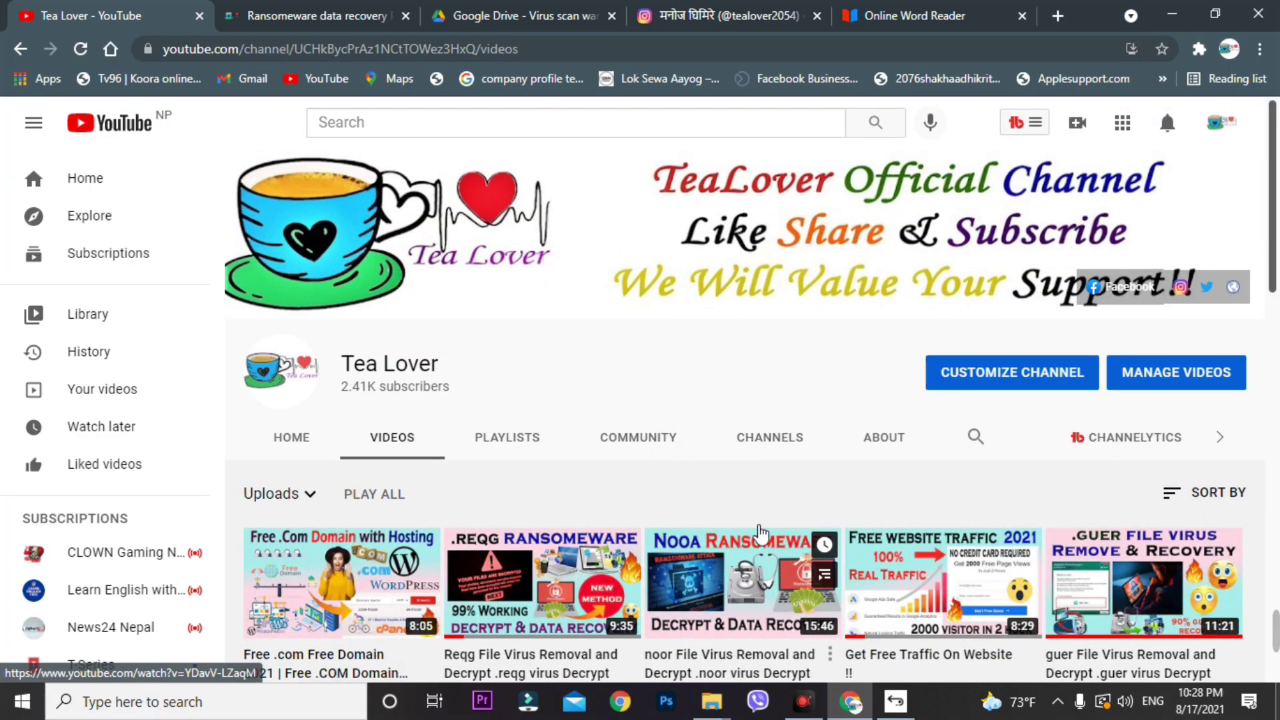
{"action": "left_click", "coordinate": [714, 10]}
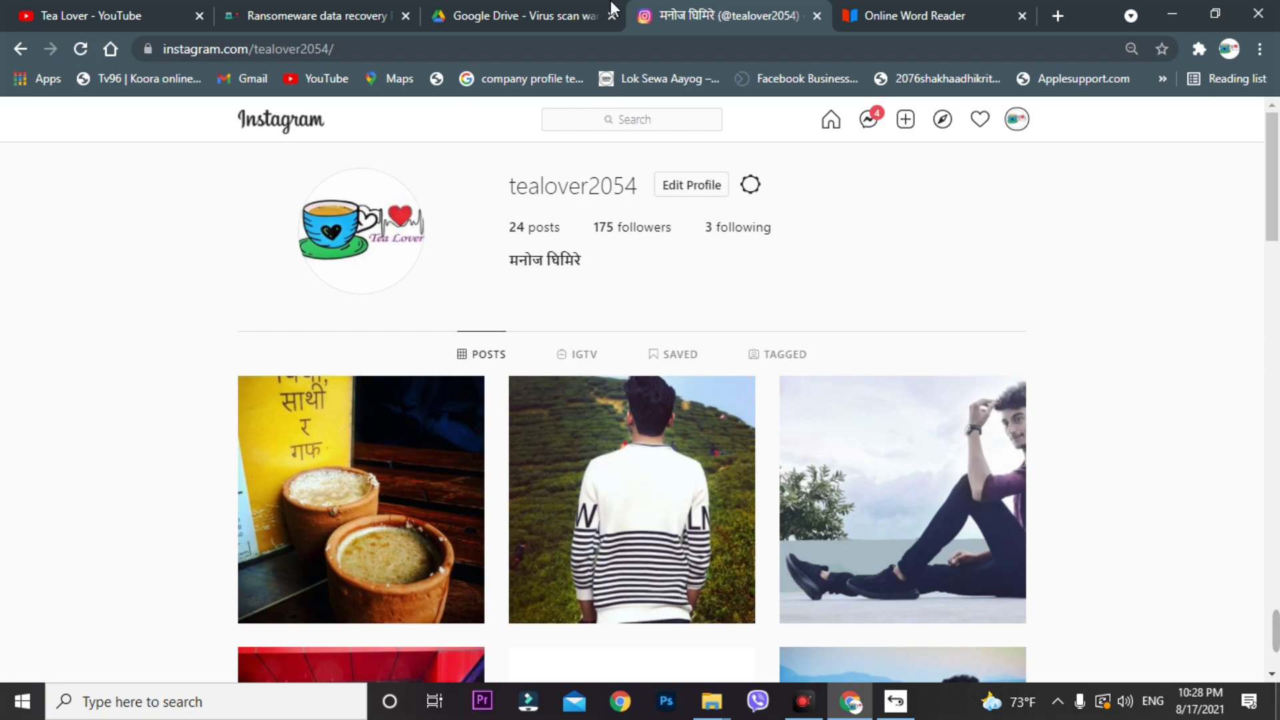
{"action": "left_click_drag", "start_coordinate": [491, 186], "coordinate": [618, 186]}
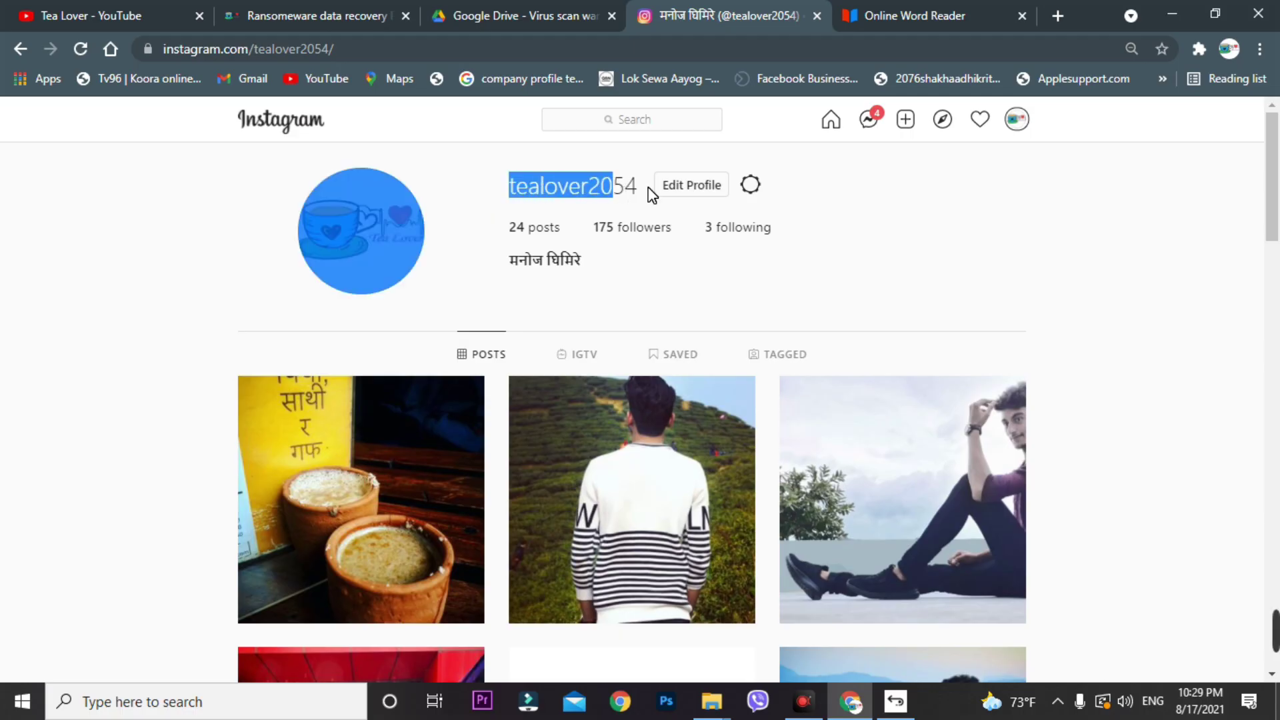
{"action": "left_click", "coordinate": [647, 193]}
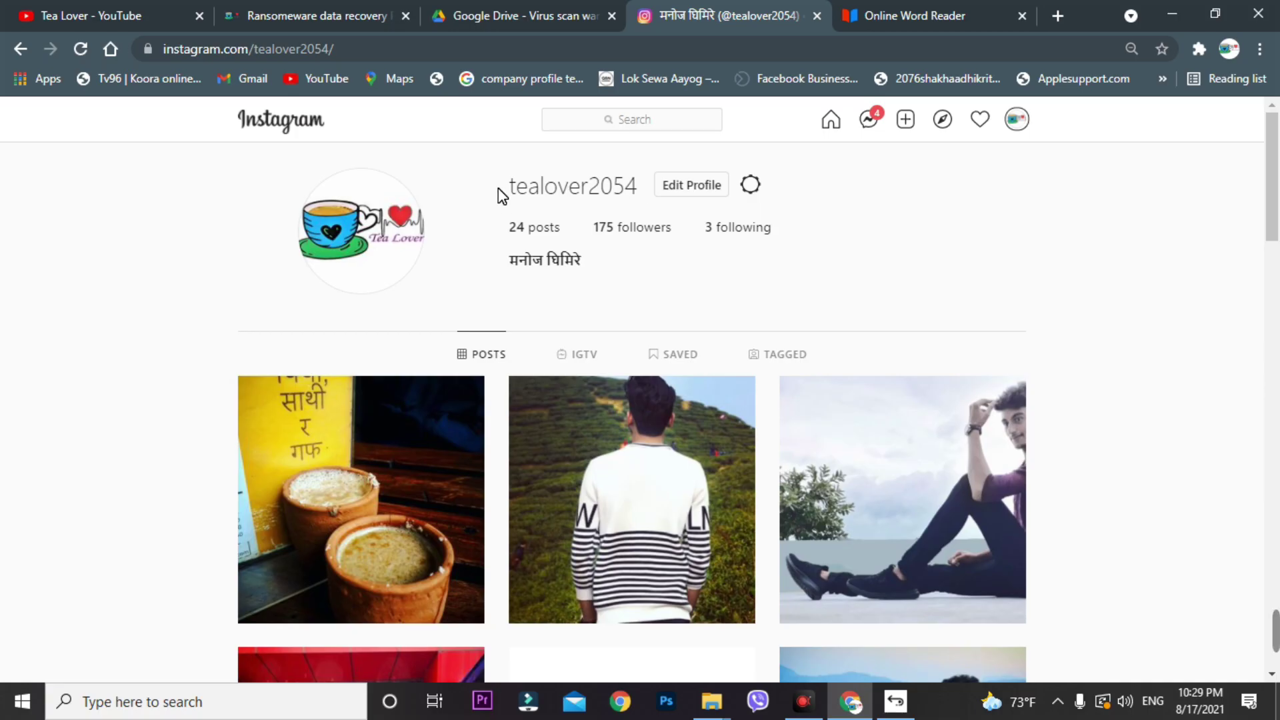